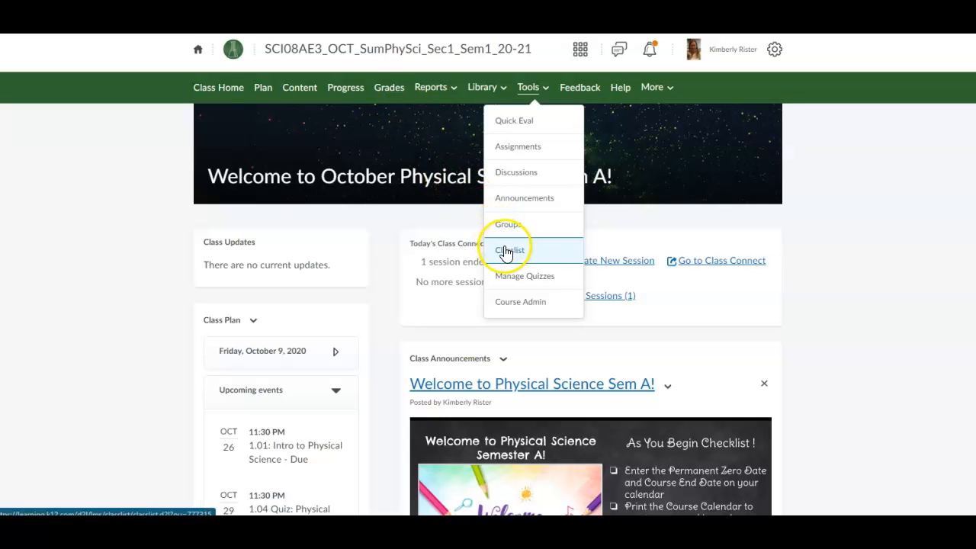
Step: Open the course's Assignments list
{"action": "left_click", "coordinate": [520, 152]}
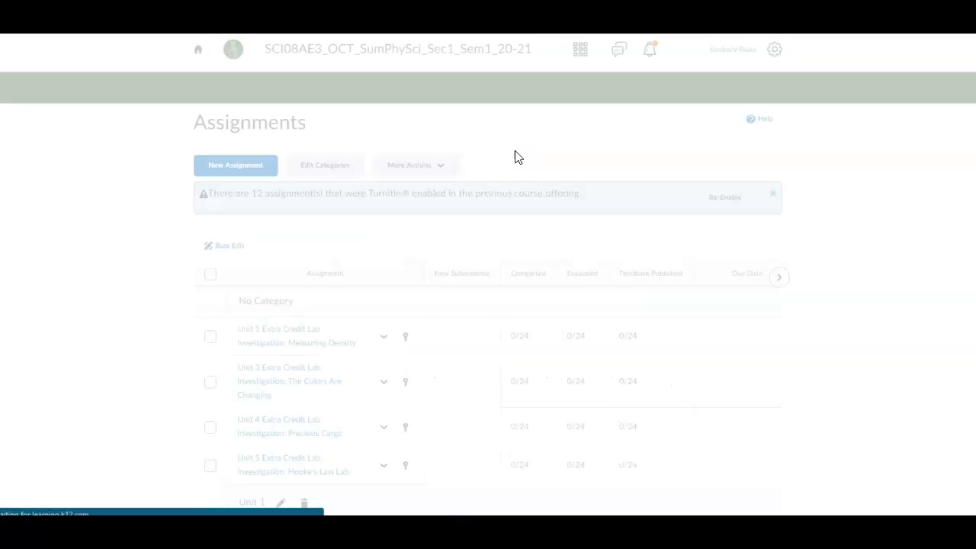
{"action": "scroll", "coordinate": [418, 276], "scroll_direction": "down", "scroll_amount": 1}
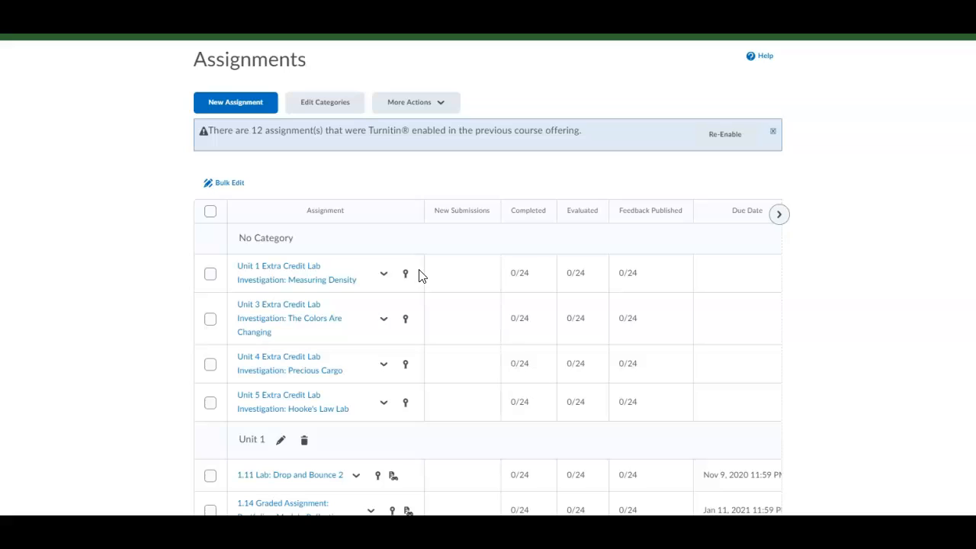
{"action": "scroll", "coordinate": [419, 276], "scroll_direction": "down", "scroll_amount": 1}
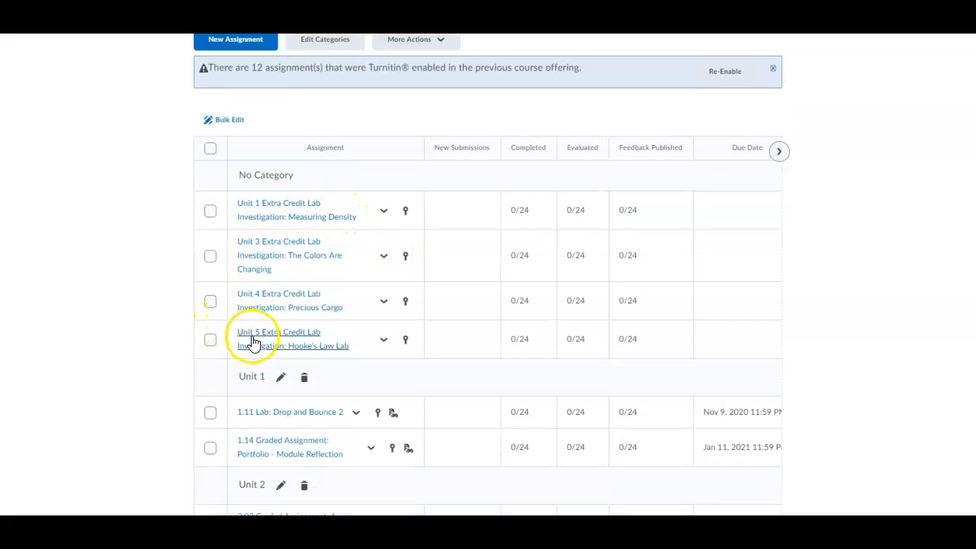
Step: Select the uncategorized Extra Credit Lab assignments for Units 1, 3, 4 and 5
{"action": "left_click", "coordinate": [211, 211]}
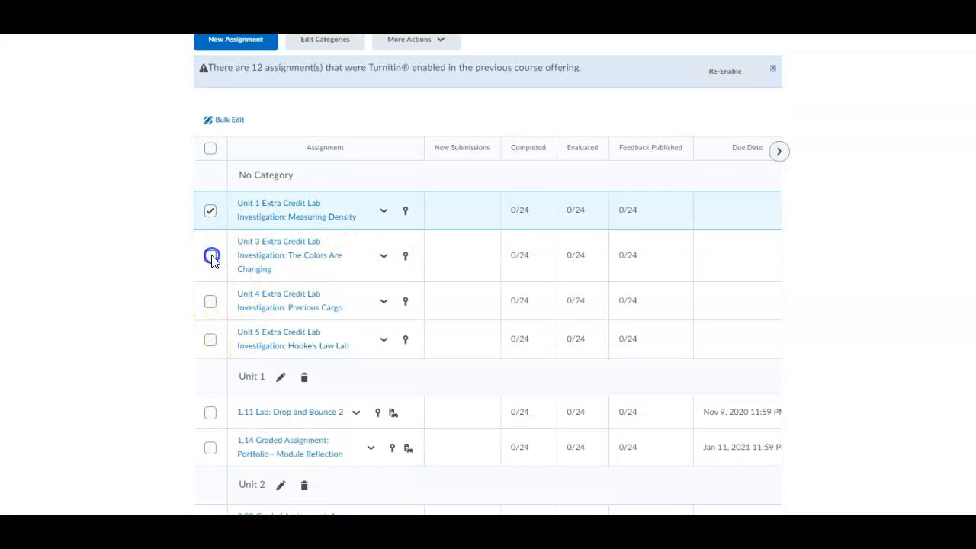
{"action": "left_click", "coordinate": [212, 257]}
{"action": "left_click", "coordinate": [211, 302]}
{"action": "left_click", "coordinate": [210, 340]}
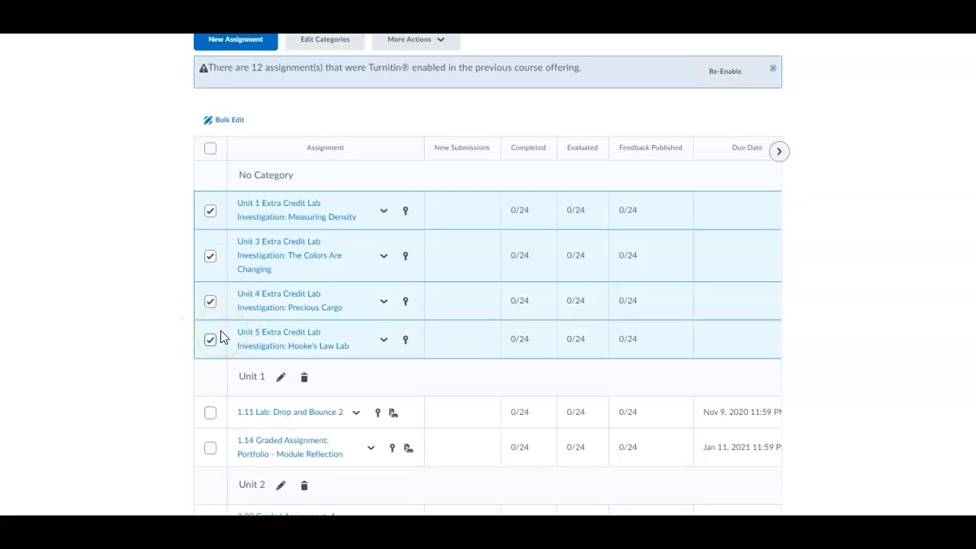
{"action": "scroll", "coordinate": [220, 337], "scroll_direction": "down", "scroll_amount": 3}
{"action": "scroll", "coordinate": [220, 335], "scroll_direction": "up", "scroll_amount": 2}
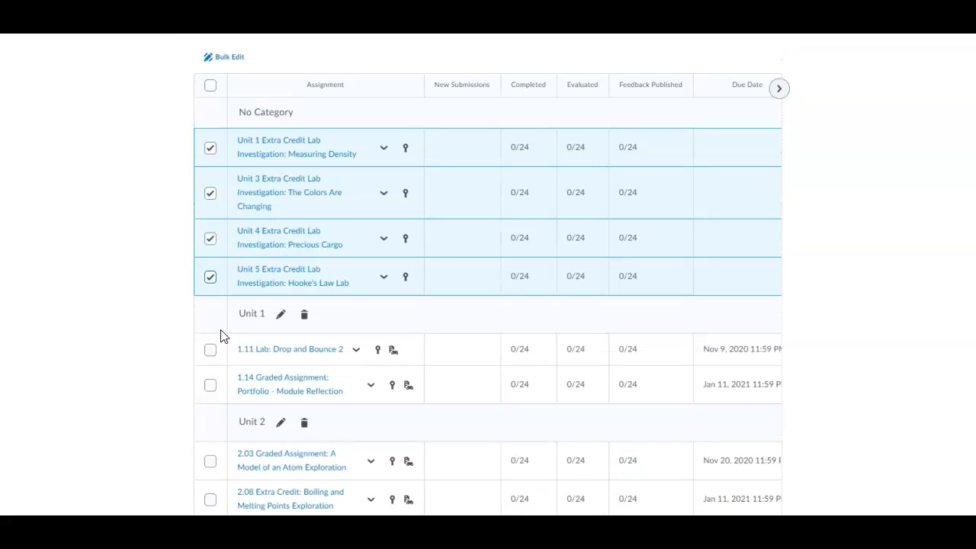
{"action": "left_click", "coordinate": [295, 149]}
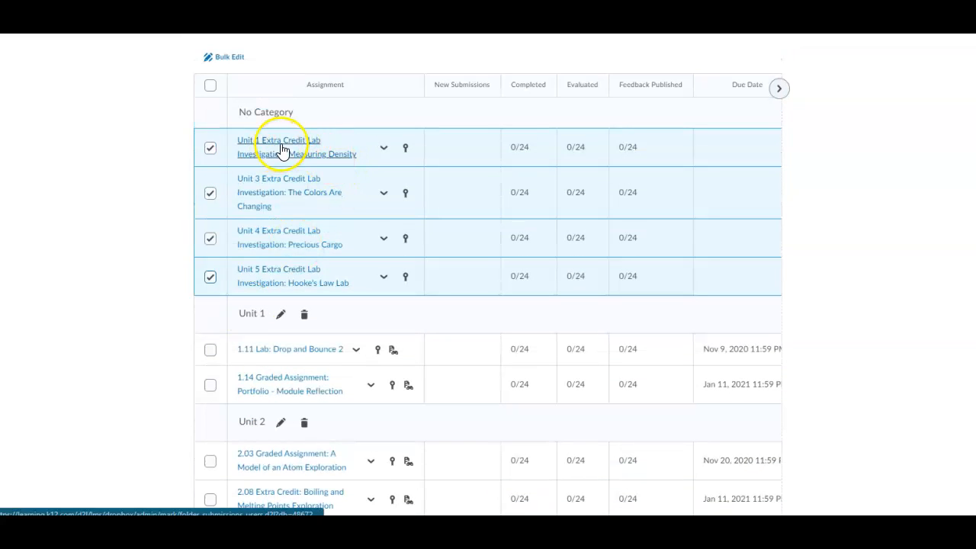
Step: In Bulk Edit, set the four Extra Credit Labs to categories Unit 1, Unit 3, Unit 4 and Unit 5, then save
{"action": "left_click", "coordinate": [224, 61]}
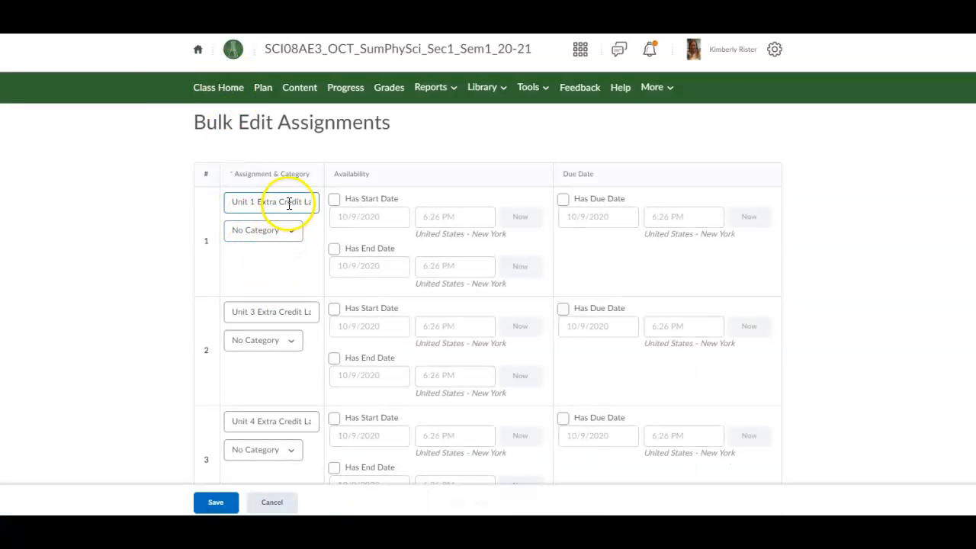
{"action": "left_click", "coordinate": [284, 230]}
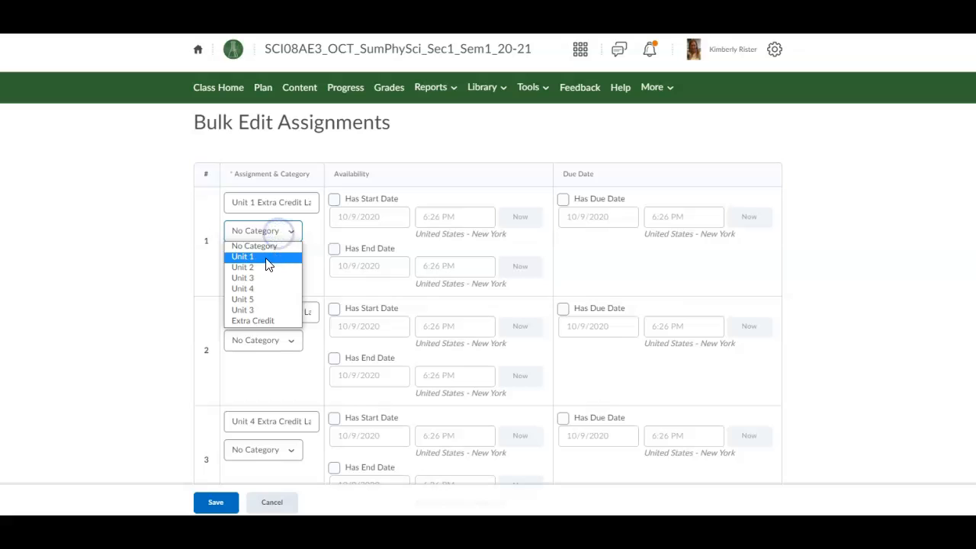
{"action": "left_click", "coordinate": [266, 258]}
{"action": "left_click", "coordinate": [270, 340]}
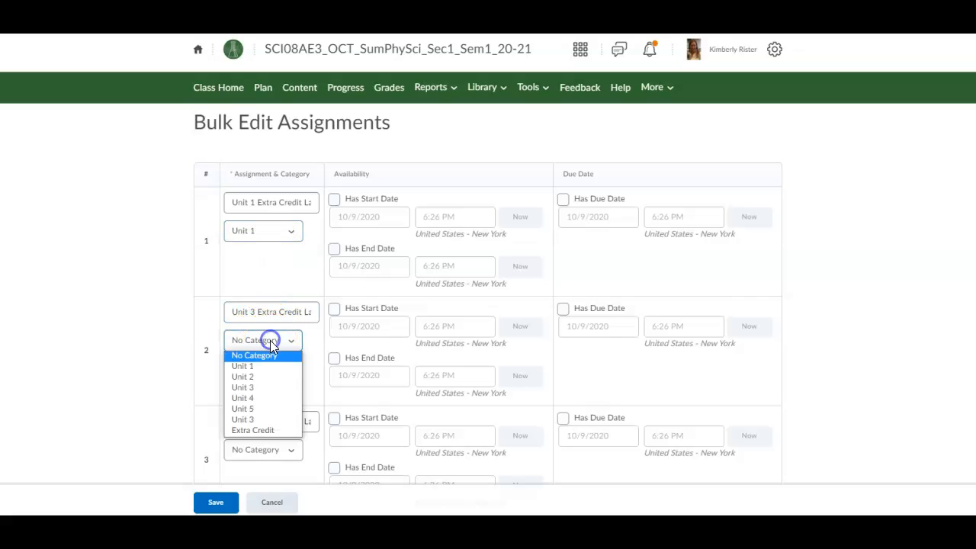
{"action": "left_click", "coordinate": [257, 389]}
{"action": "scroll", "coordinate": [257, 389], "scroll_direction": "down", "scroll_amount": 1}
{"action": "left_click", "coordinate": [256, 388]}
{"action": "left_click", "coordinate": [251, 437]}
{"action": "scroll", "coordinate": [270, 426], "scroll_direction": "down", "scroll_amount": 2}
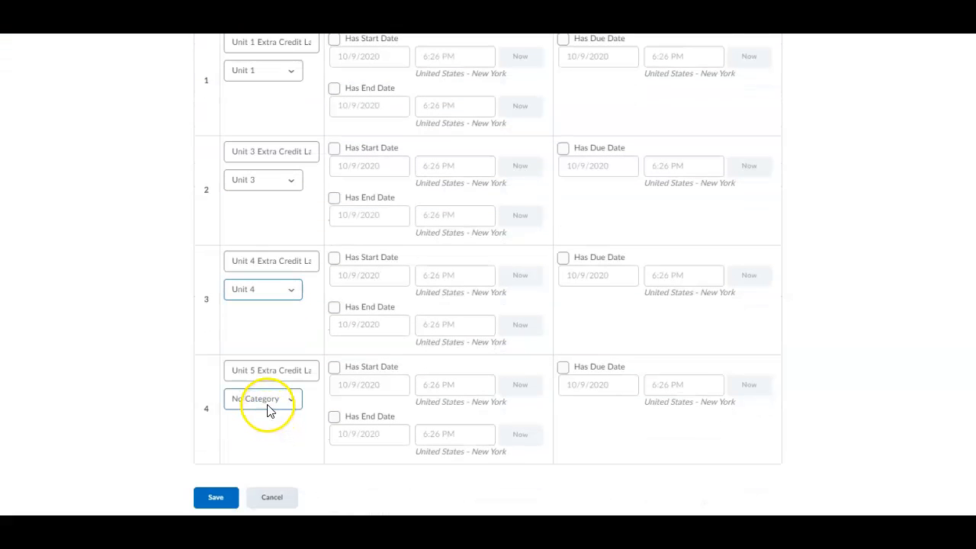
{"action": "left_click", "coordinate": [267, 408]}
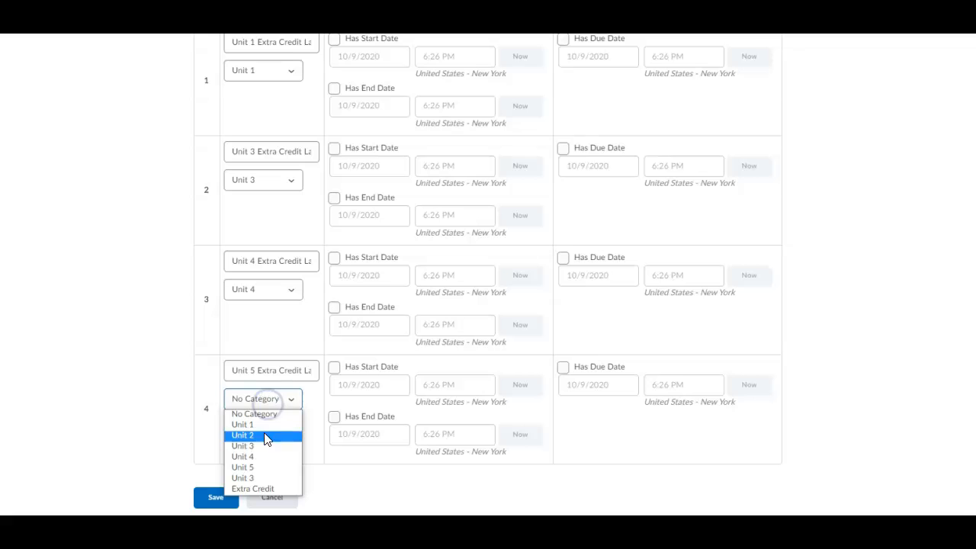
{"action": "left_click", "coordinate": [257, 466]}
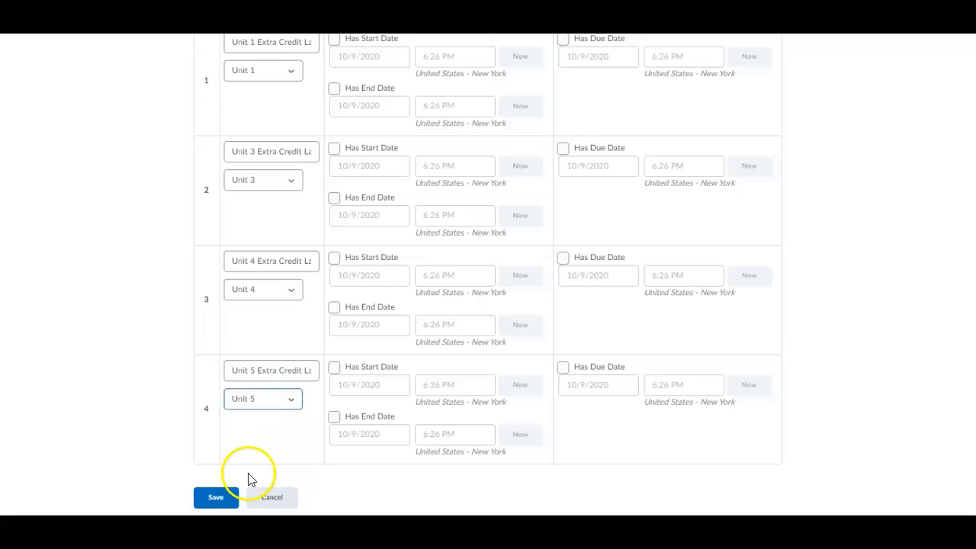
{"action": "left_click", "coordinate": [219, 498]}
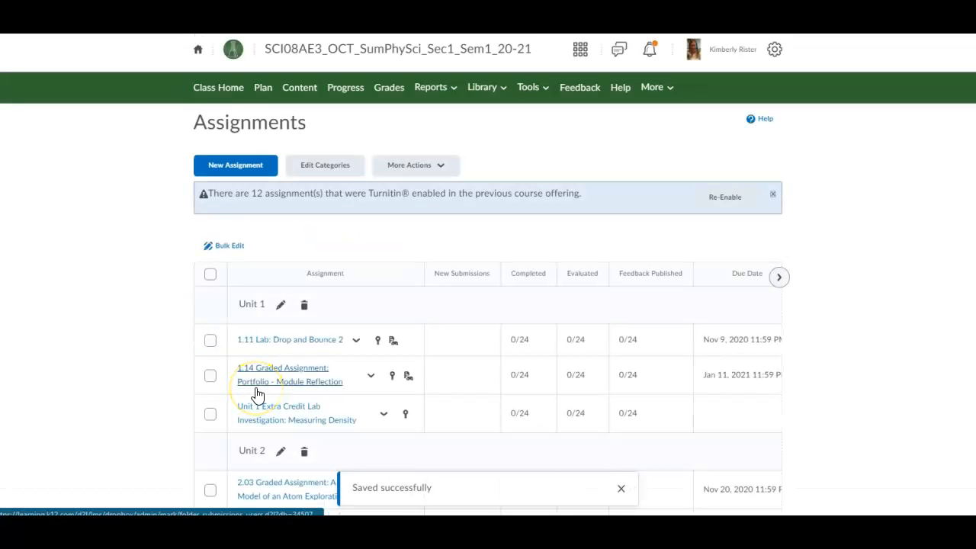
Step: Select the 1.14, 2.14 and 3.10 Portfolio reflection assignments
{"action": "scroll", "coordinate": [258, 394], "scroll_direction": "down", "scroll_amount": 2}
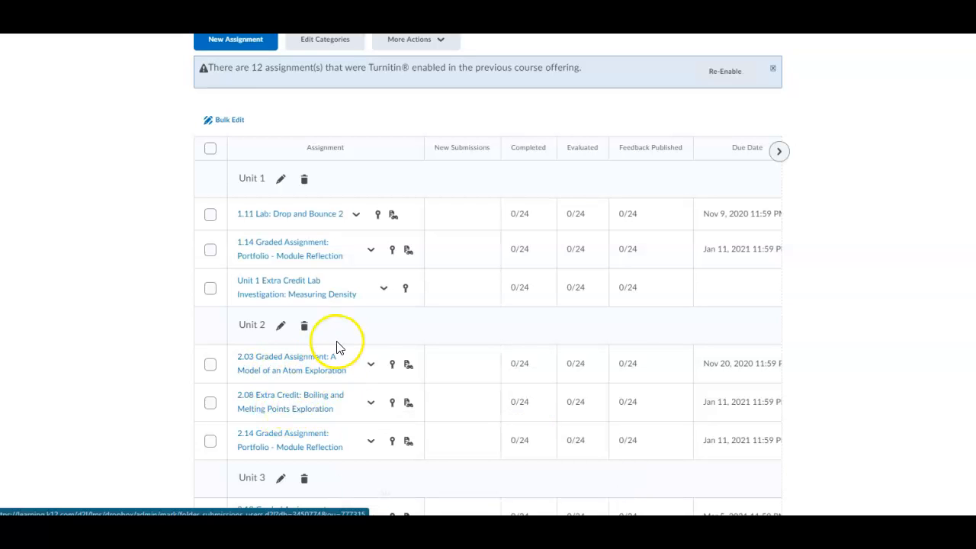
{"action": "left_click", "coordinate": [211, 252]}
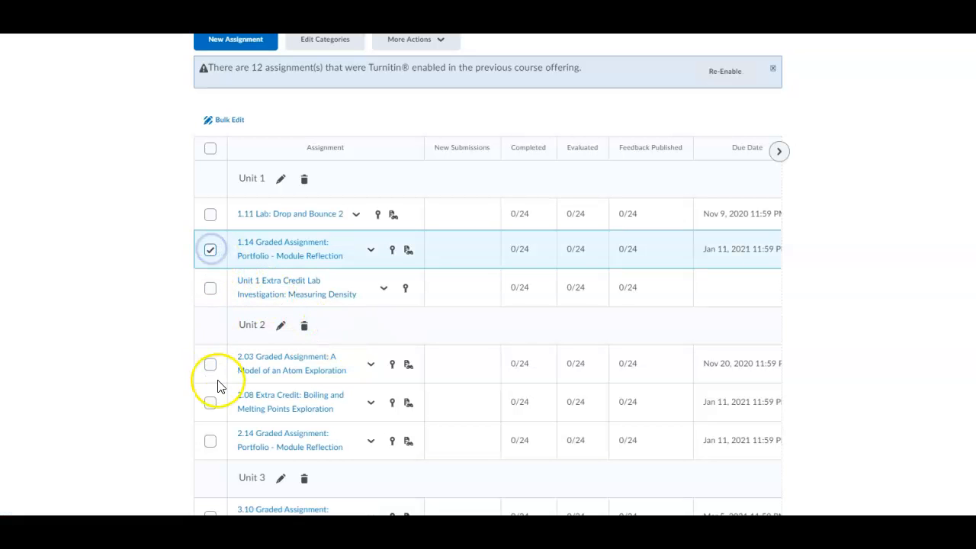
{"action": "scroll", "coordinate": [218, 381], "scroll_direction": "down", "scroll_amount": 2}
{"action": "left_click", "coordinate": [216, 328]}
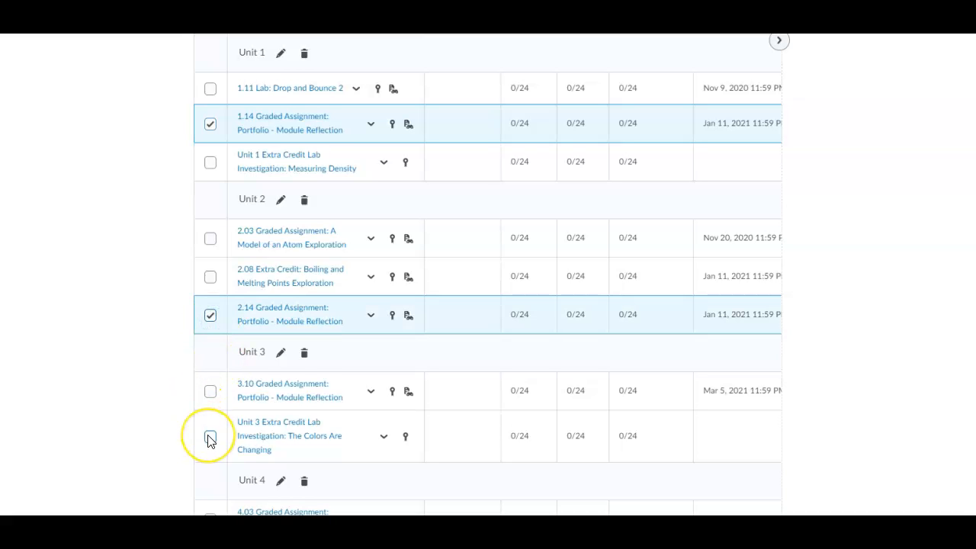
{"action": "scroll", "coordinate": [212, 438], "scroll_direction": "down", "scroll_amount": 1}
{"action": "left_click", "coordinate": [210, 330]}
{"action": "scroll", "coordinate": [206, 420], "scroll_direction": "down", "scroll_amount": 2}
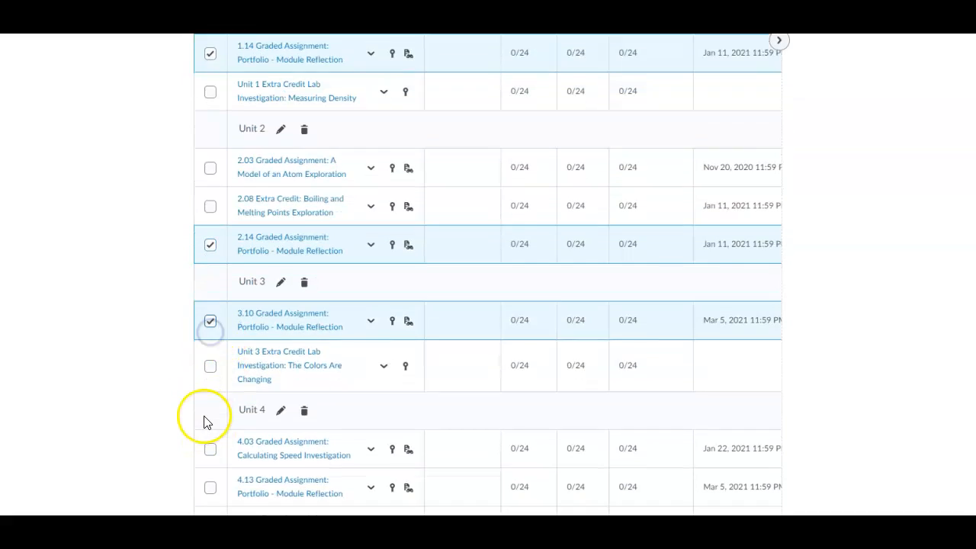
Step: Also select the 4.13 and 5.12 reflections and both 5.14 Portfolio Reflection and Presentation assignments
{"action": "left_click", "coordinate": [209, 371]}
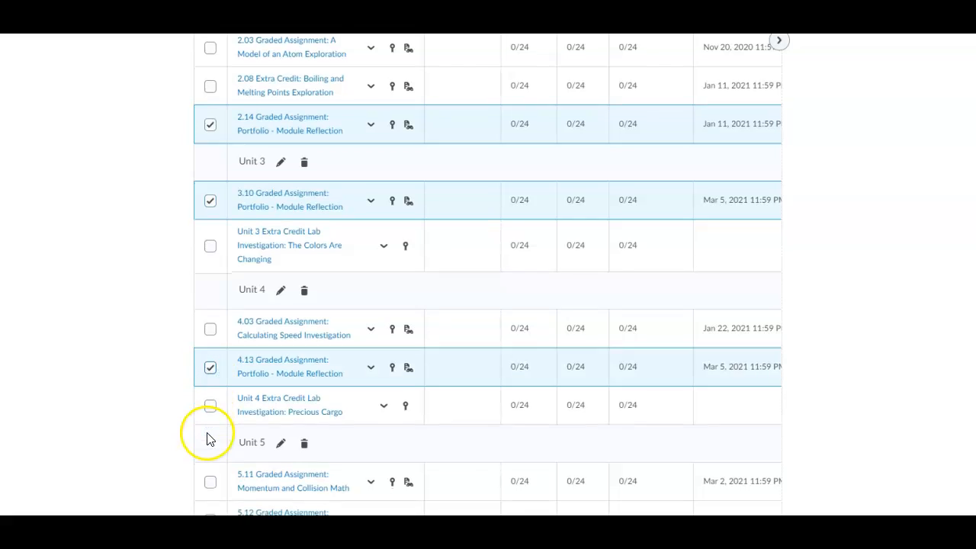
{"action": "scroll", "coordinate": [207, 435], "scroll_direction": "down", "scroll_amount": 1}
{"action": "left_click", "coordinate": [210, 460]}
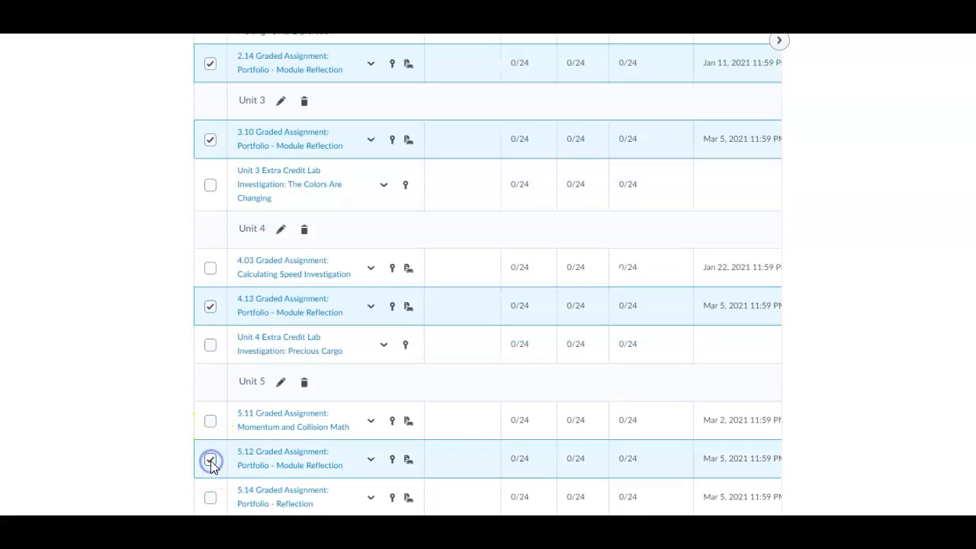
{"action": "scroll", "coordinate": [212, 462], "scroll_direction": "down", "scroll_amount": 2}
{"action": "left_click", "coordinate": [211, 378]}
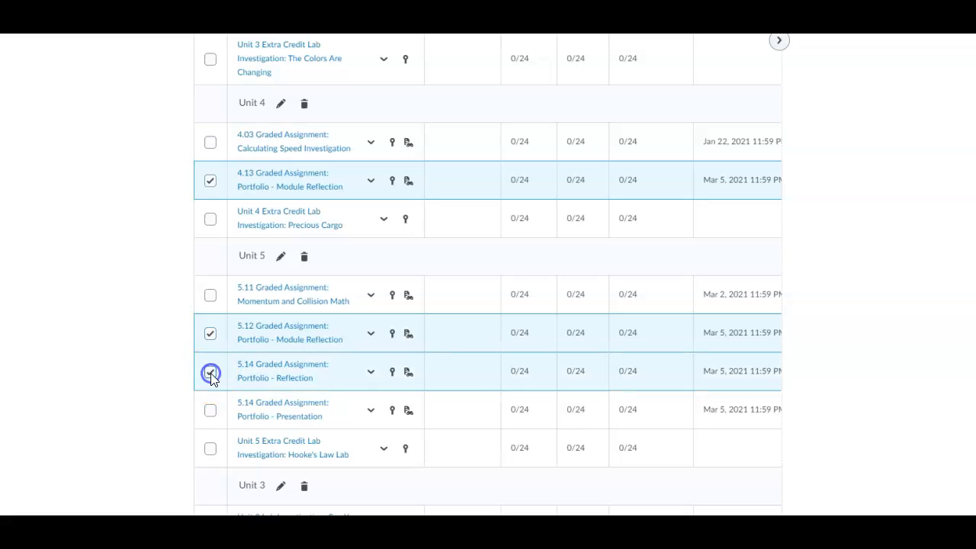
{"action": "left_click", "coordinate": [209, 409]}
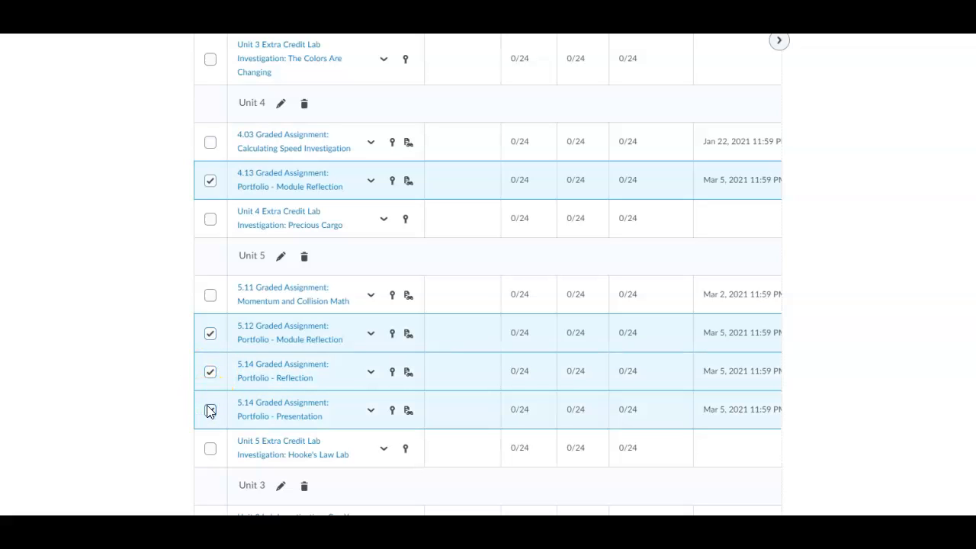
{"action": "scroll", "coordinate": [210, 411], "scroll_direction": "down", "scroll_amount": 1}
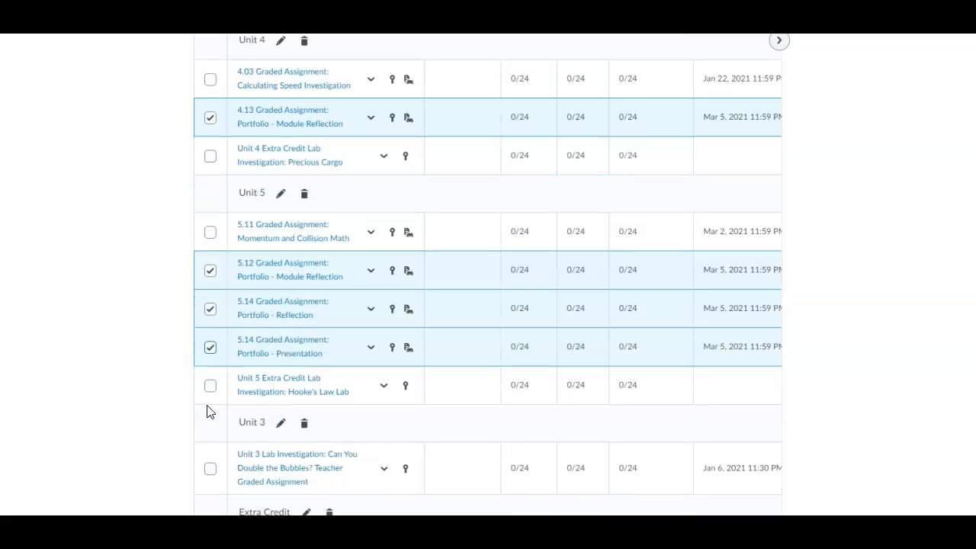
{"action": "scroll", "coordinate": [211, 411], "scroll_direction": "up", "scroll_amount": 10}
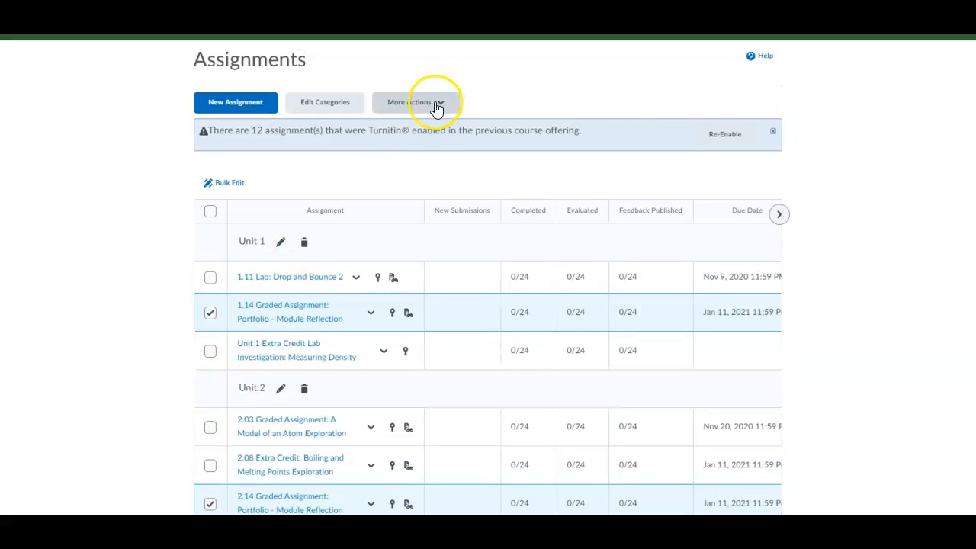
Step: Delete the selected Portfolio assignments via More Actions and confirm
{"action": "left_click", "coordinate": [436, 105]}
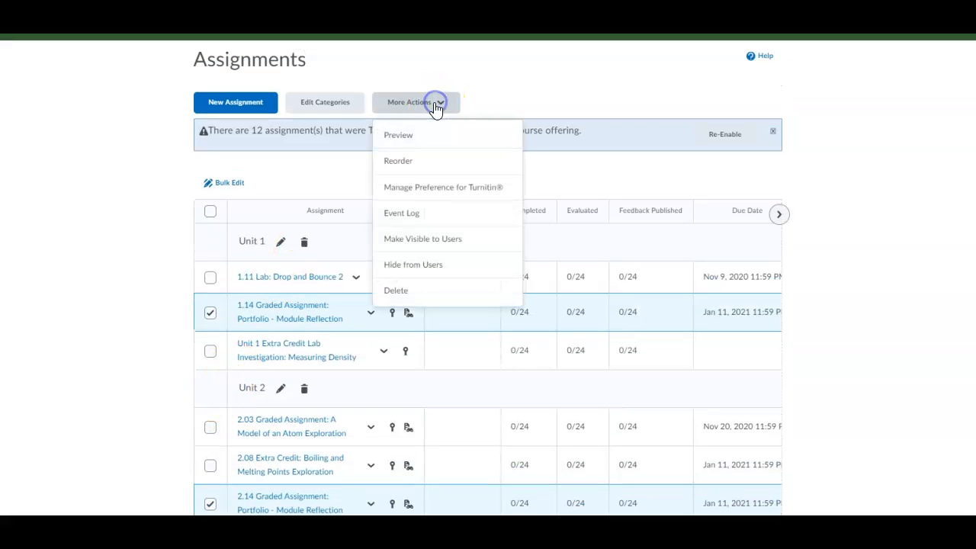
{"action": "left_click", "coordinate": [389, 289]}
{"action": "left_click", "coordinate": [405, 175]}
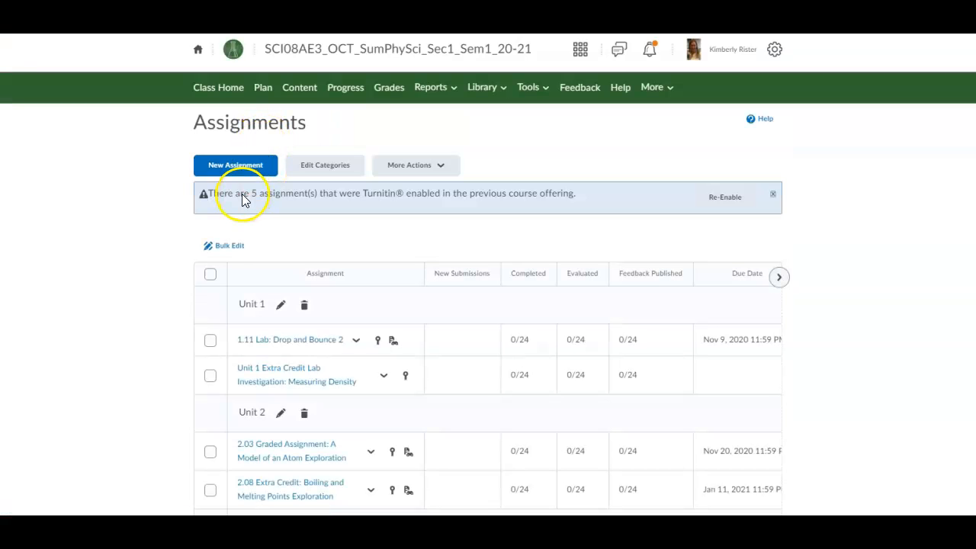
Step: Re-enable Turnitin for the five carried-over assignment folders and review the units
{"action": "left_click", "coordinate": [709, 200]}
{"action": "left_click", "coordinate": [424, 244]}
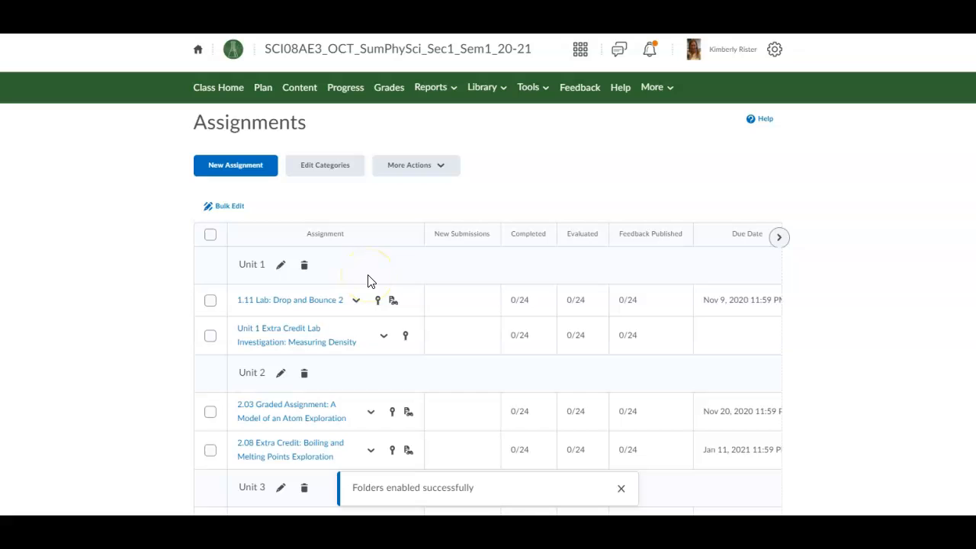
{"action": "scroll", "coordinate": [367, 281], "scroll_direction": "down", "scroll_amount": 5}
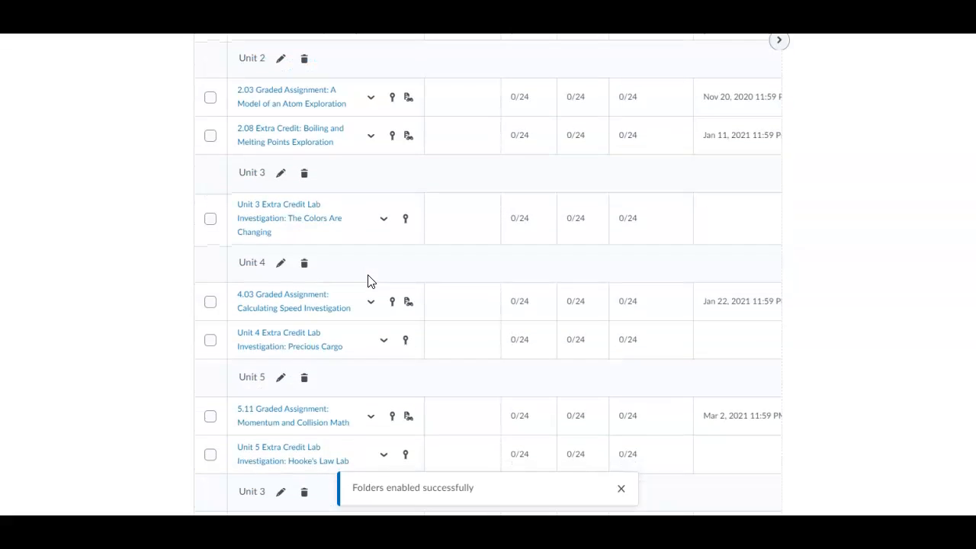
{"action": "scroll", "coordinate": [367, 281], "scroll_direction": "down", "scroll_amount": 3}
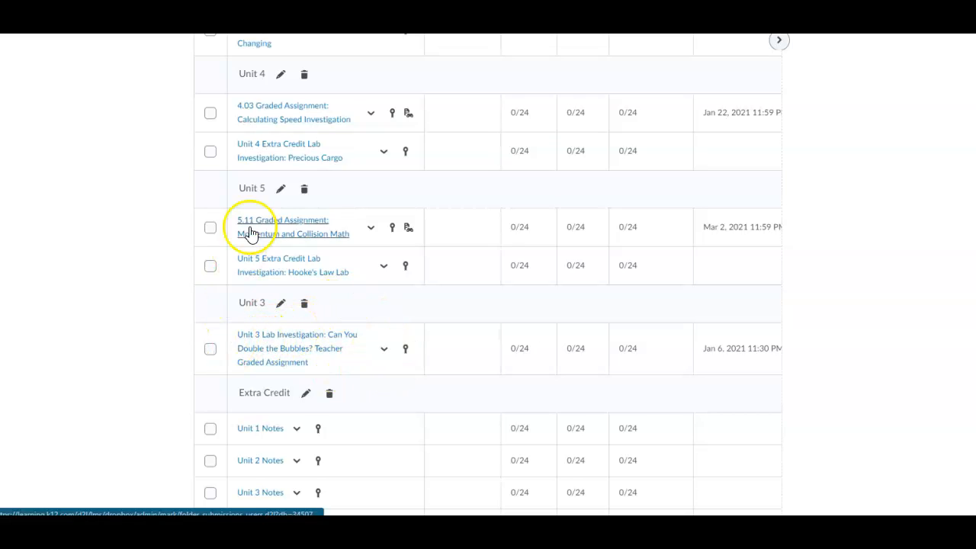
{"action": "scroll", "coordinate": [263, 226], "scroll_direction": "up", "scroll_amount": 1}
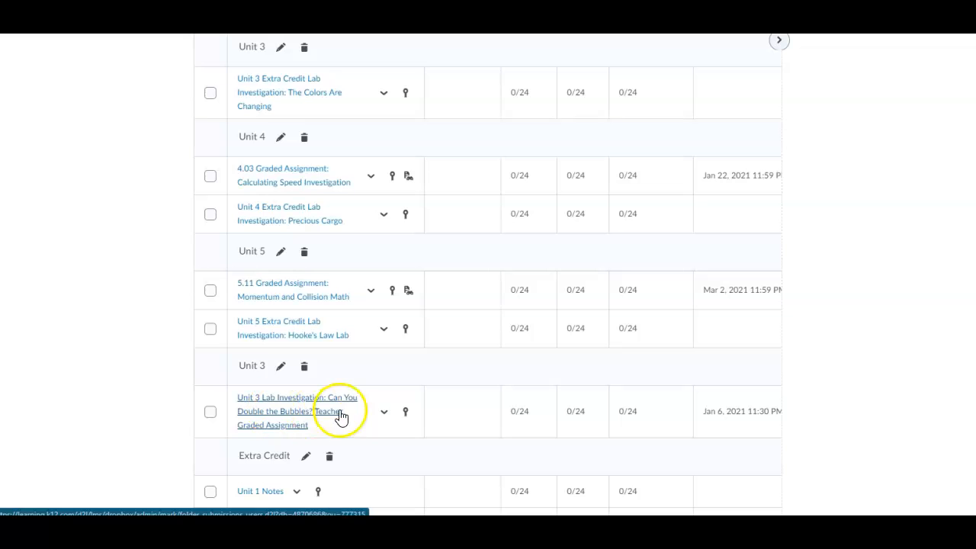
Step: Edit 'Can You Double the Bubbles?' lab, set its Category to Unit 3, and save and close
{"action": "left_click", "coordinate": [384, 411]}
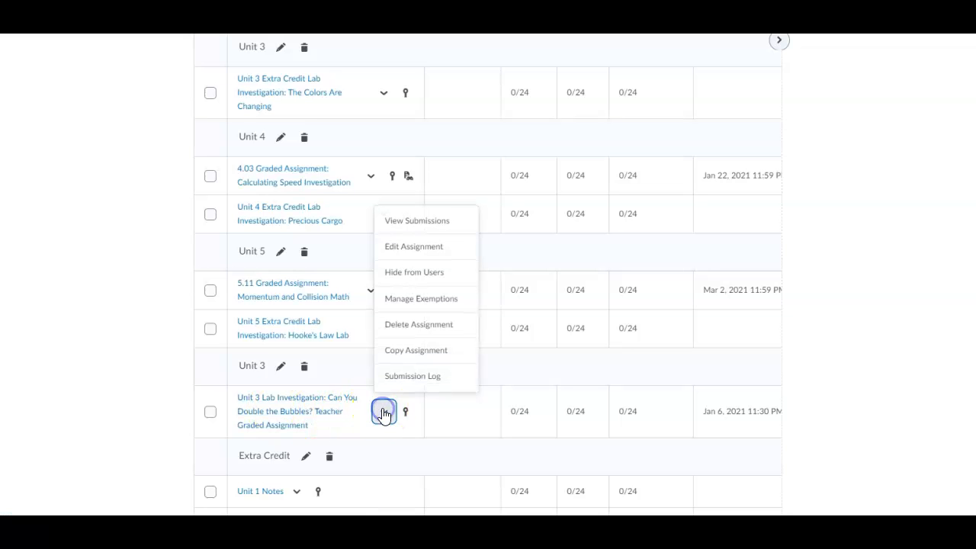
{"action": "left_click", "coordinate": [403, 248]}
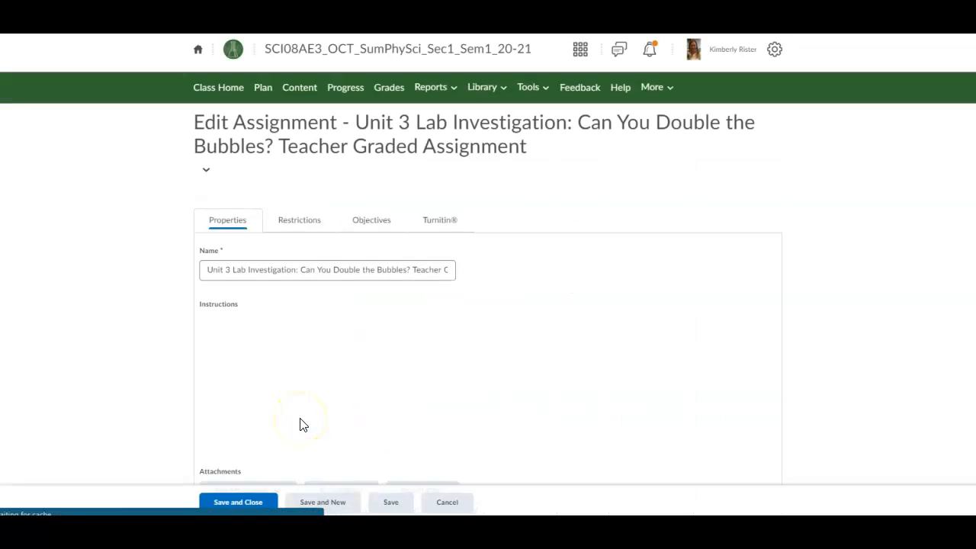
{"action": "scroll", "coordinate": [305, 414], "scroll_direction": "down", "scroll_amount": 2}
{"action": "scroll", "coordinate": [305, 414], "scroll_direction": "down", "scroll_amount": 3}
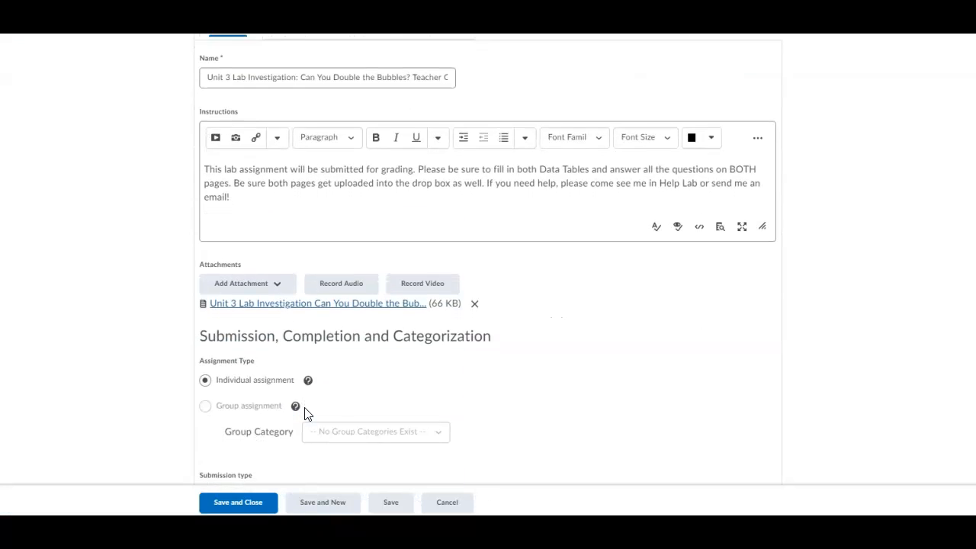
{"action": "left_click", "coordinate": [306, 410]}
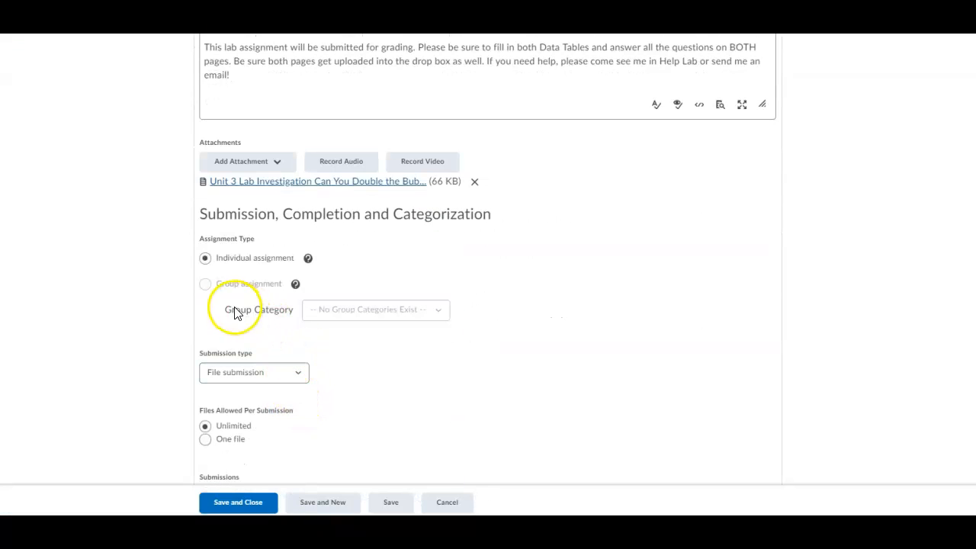
{"action": "scroll", "coordinate": [236, 312], "scroll_direction": "down", "scroll_amount": 2}
{"action": "scroll", "coordinate": [237, 367], "scroll_direction": "down", "scroll_amount": 2}
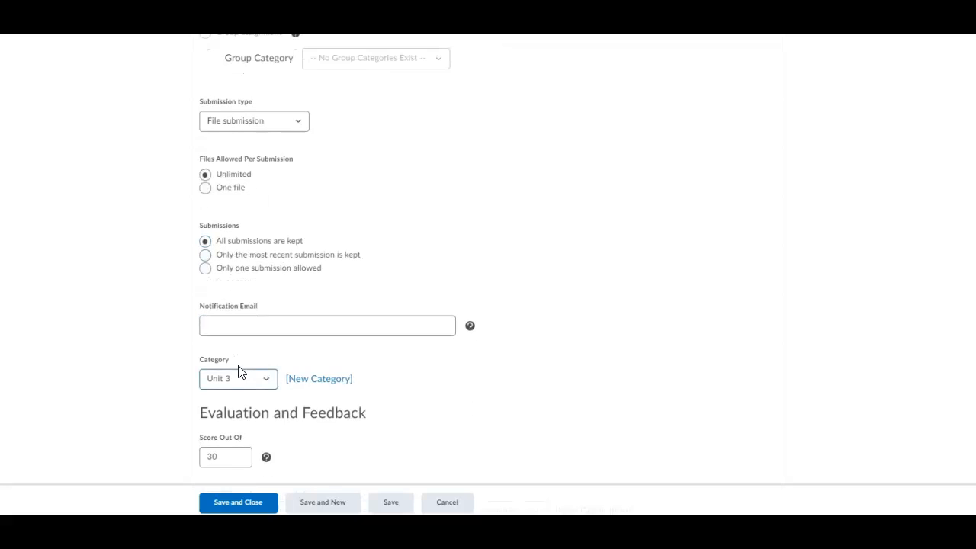
{"action": "scroll", "coordinate": [238, 371], "scroll_direction": "down", "scroll_amount": 1}
{"action": "left_click", "coordinate": [238, 320]}
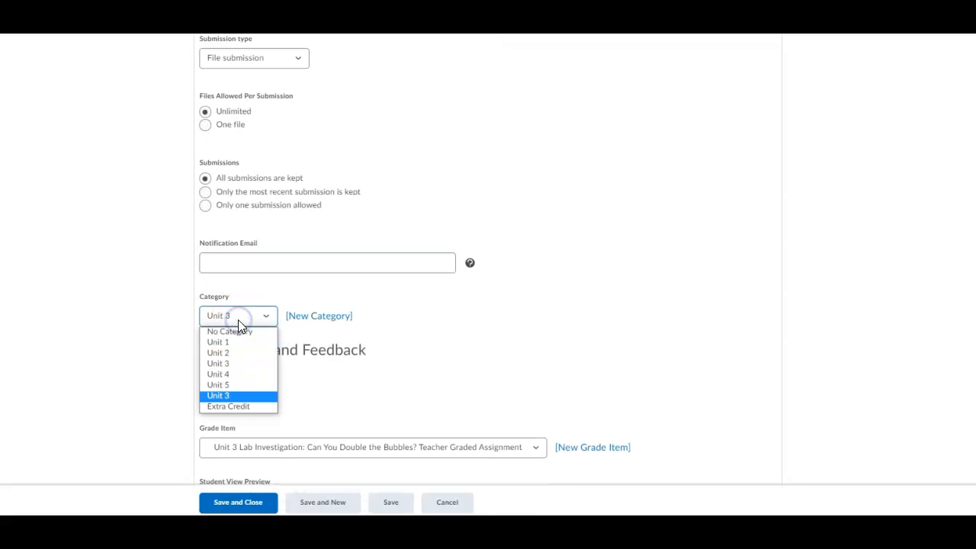
{"action": "left_click", "coordinate": [228, 364]}
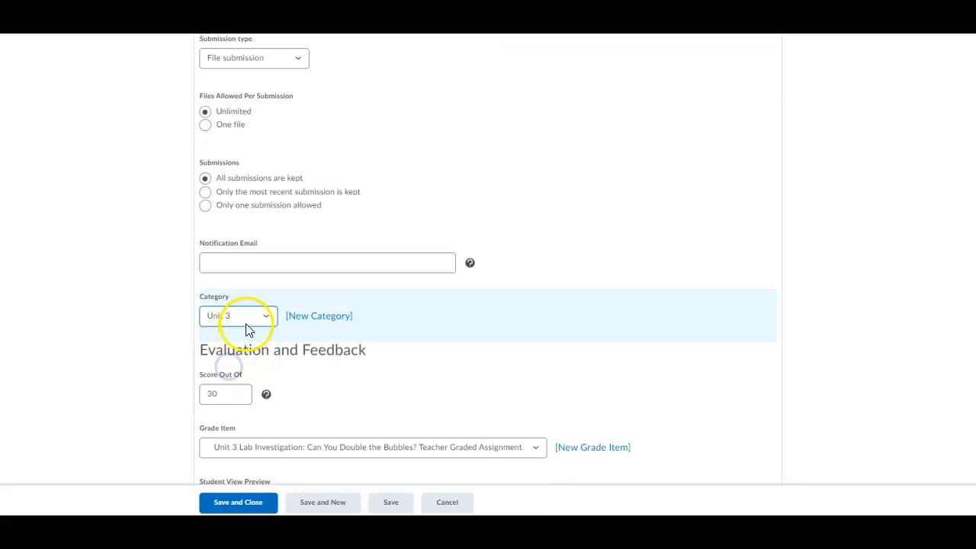
{"action": "left_click", "coordinate": [235, 501]}
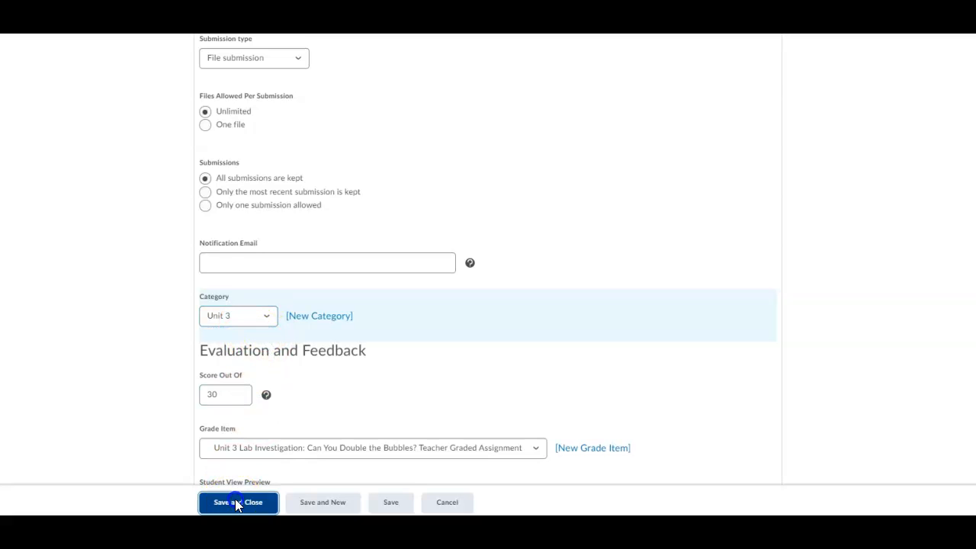
Step: Scroll through the Assignments list to confirm the Double the Bubbles lab now sits under Unit 3
{"action": "scroll", "coordinate": [271, 435], "scroll_direction": "down", "scroll_amount": 1}
{"action": "scroll", "coordinate": [271, 435], "scroll_direction": "down", "scroll_amount": 3}
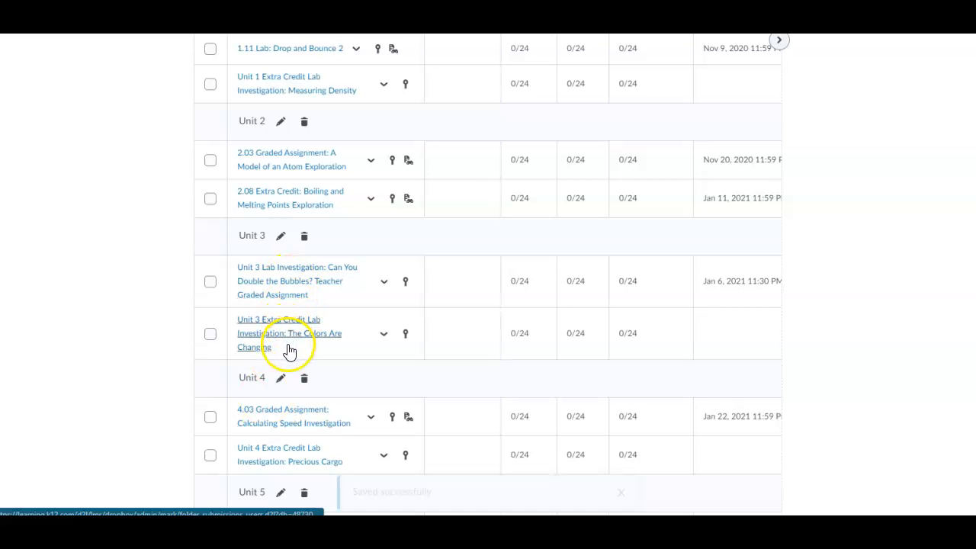
{"action": "scroll", "coordinate": [287, 351], "scroll_direction": "down", "scroll_amount": 2}
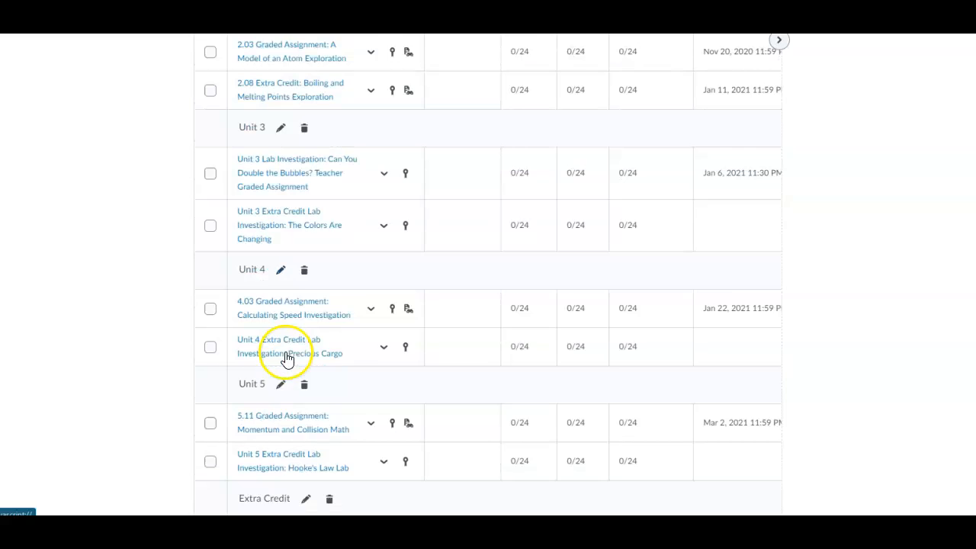
{"action": "scroll", "coordinate": [283, 378], "scroll_direction": "down", "scroll_amount": 2}
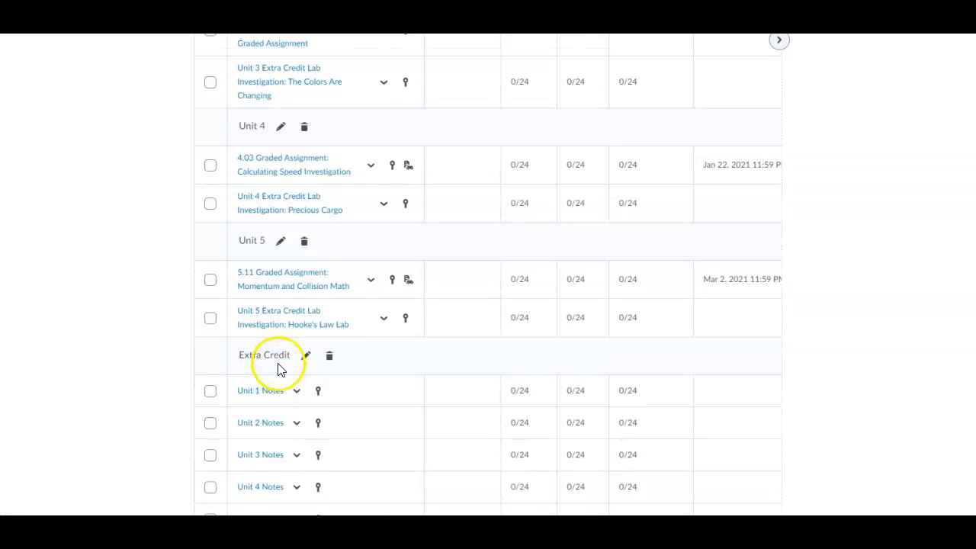
{"action": "scroll", "coordinate": [279, 371], "scroll_direction": "down", "scroll_amount": 2}
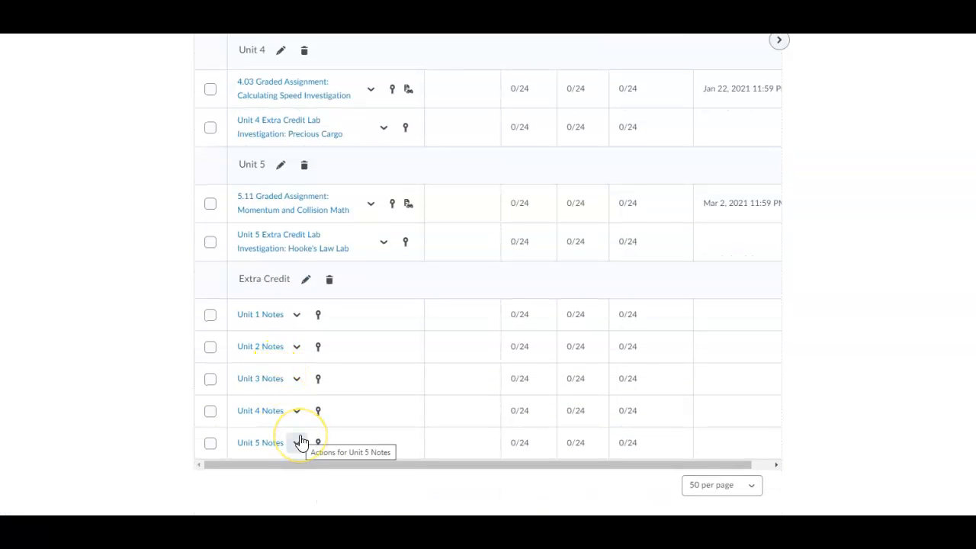
{"action": "scroll", "coordinate": [302, 442], "scroll_direction": "up", "scroll_amount": 5}
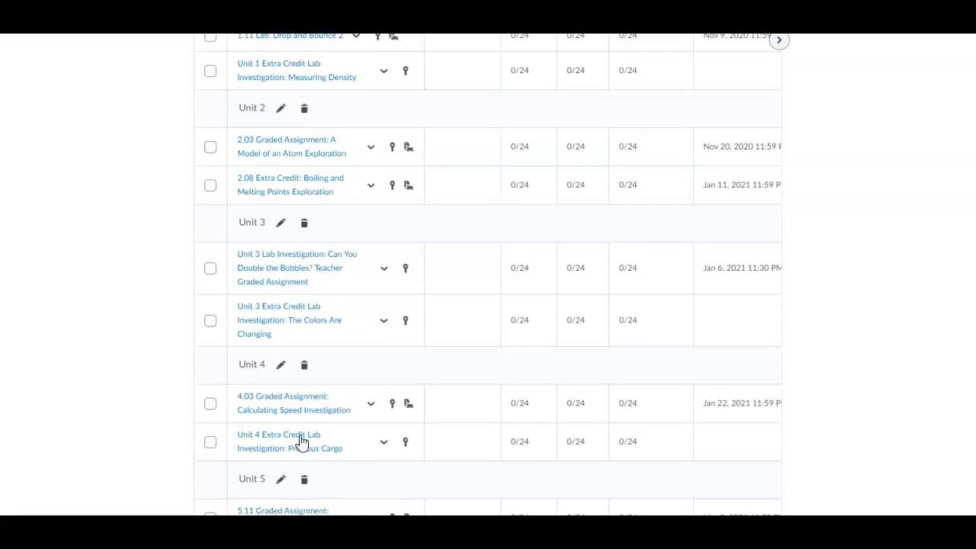
{"action": "scroll", "coordinate": [301, 442], "scroll_direction": "up", "scroll_amount": 2}
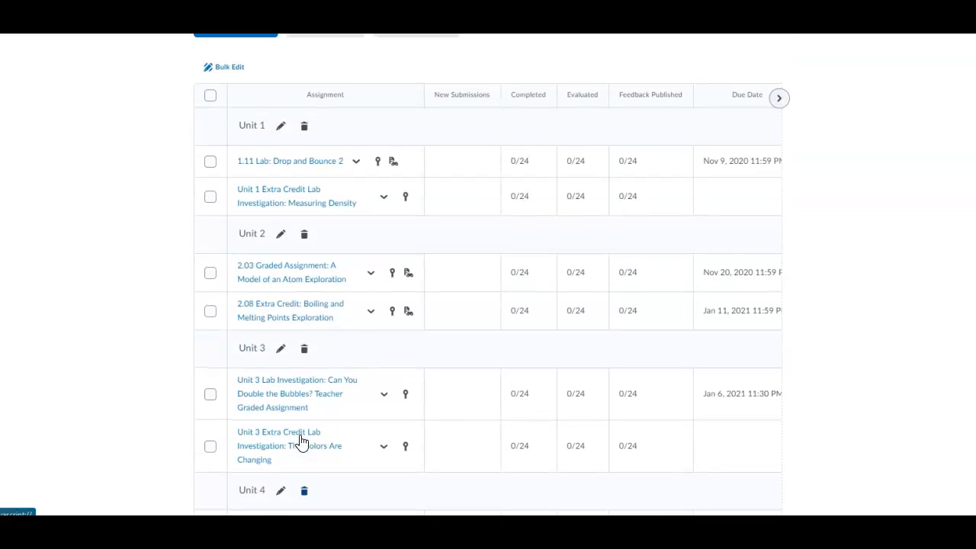
{"action": "scroll", "coordinate": [301, 442], "scroll_direction": "up", "scroll_amount": 2}
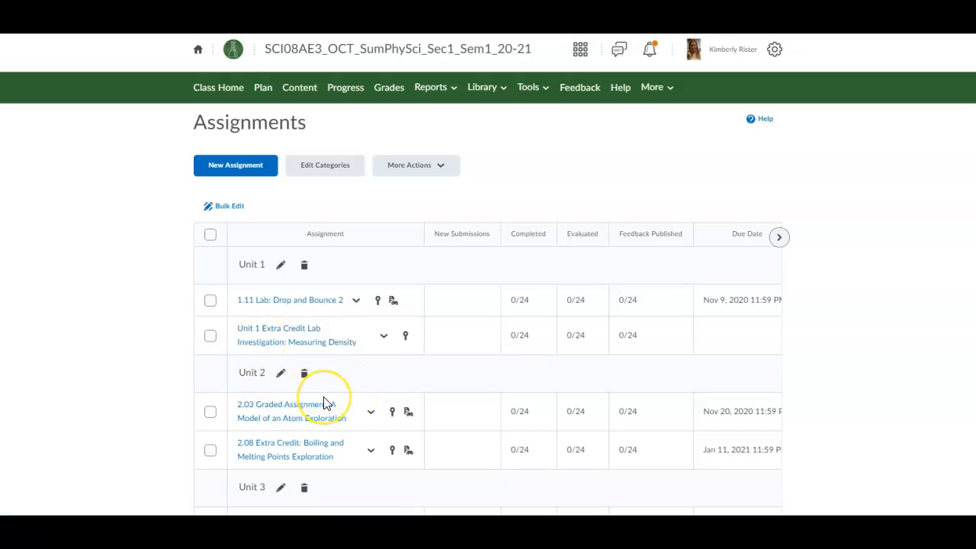
{"action": "scroll", "coordinate": [323, 404], "scroll_direction": "down", "scroll_amount": 2}
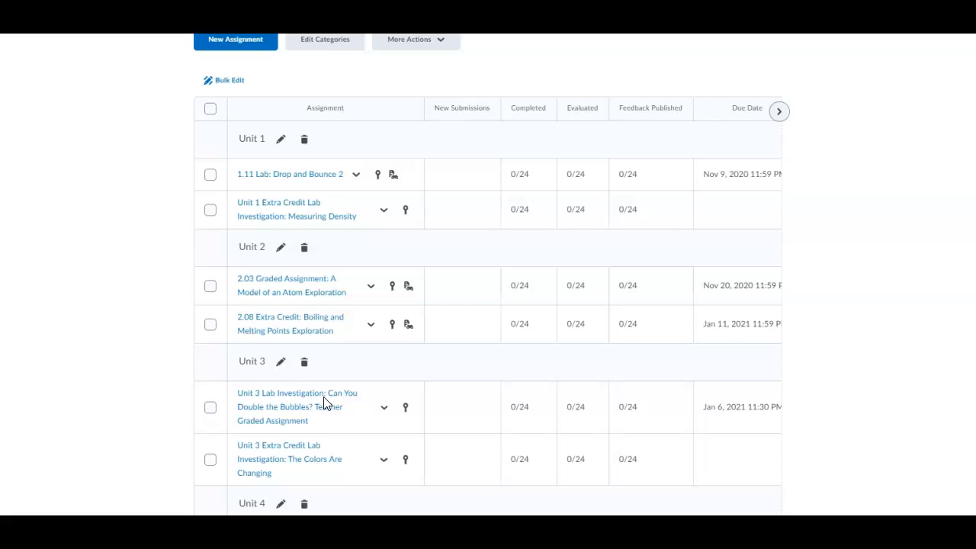
{"action": "scroll", "coordinate": [323, 403], "scroll_direction": "down", "scroll_amount": 1}
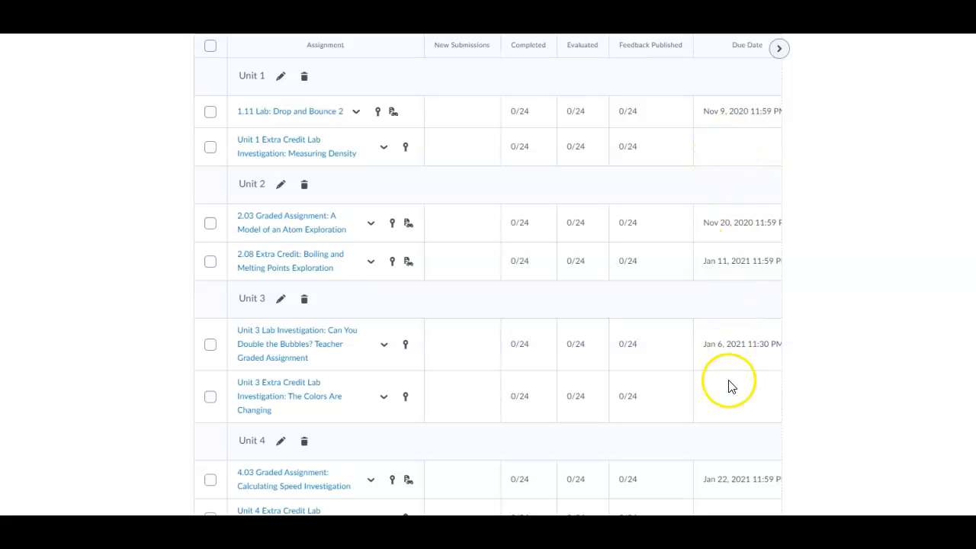
{"action": "scroll", "coordinate": [723, 408], "scroll_direction": "down", "scroll_amount": 1}
{"action": "scroll", "coordinate": [723, 405], "scroll_direction": "up", "scroll_amount": 4}
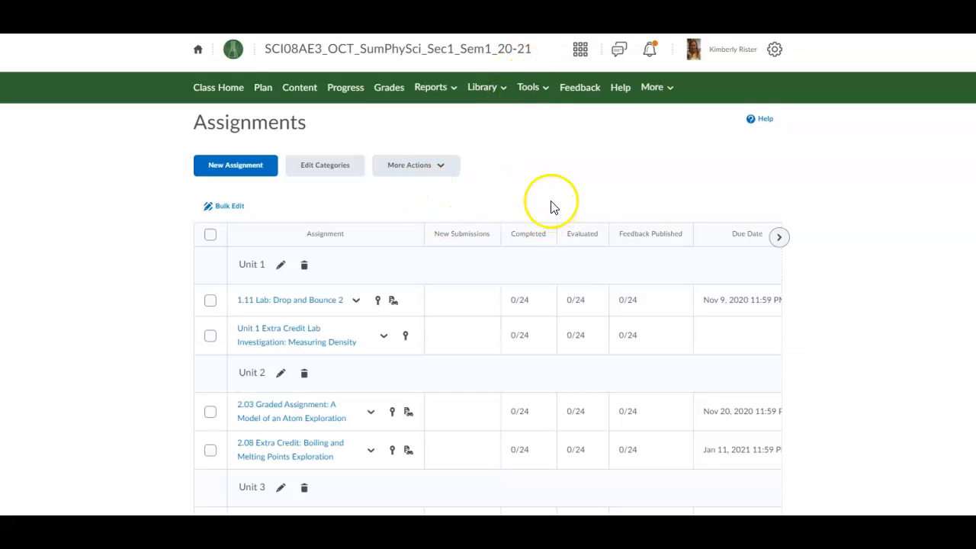
Step: Open Manage Quizzes from the course Tools menu
{"action": "left_click", "coordinate": [526, 87]}
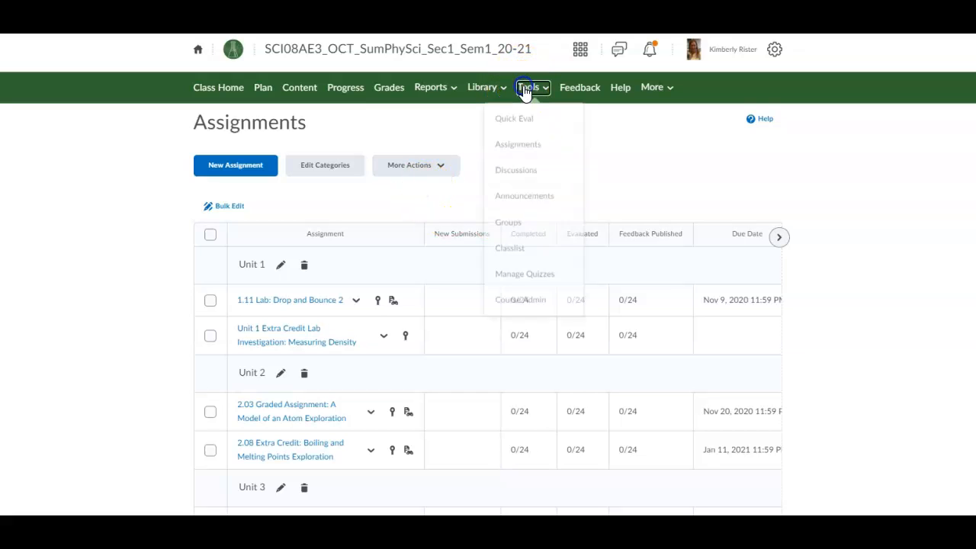
{"action": "left_click", "coordinate": [522, 282]}
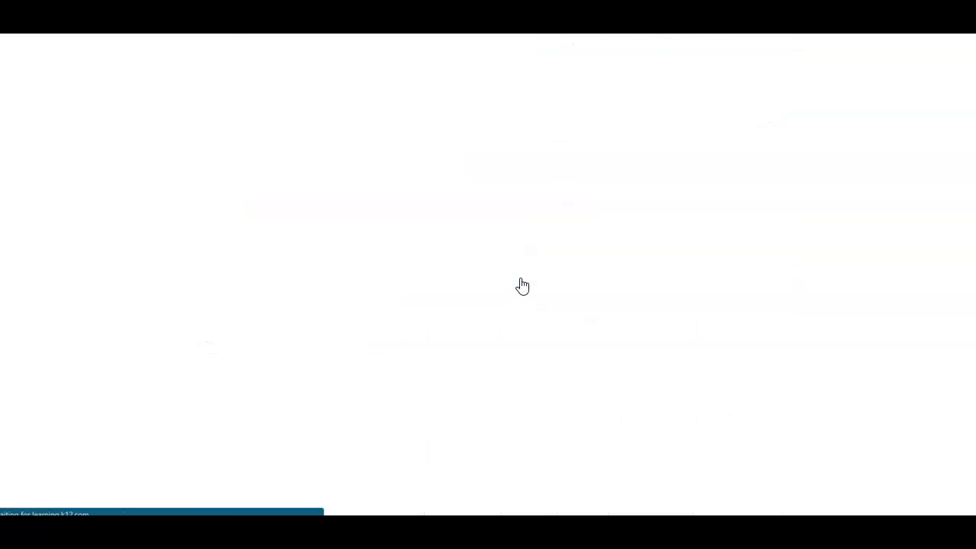
{"action": "scroll", "coordinate": [504, 311], "scroll_direction": "down", "scroll_amount": 1}
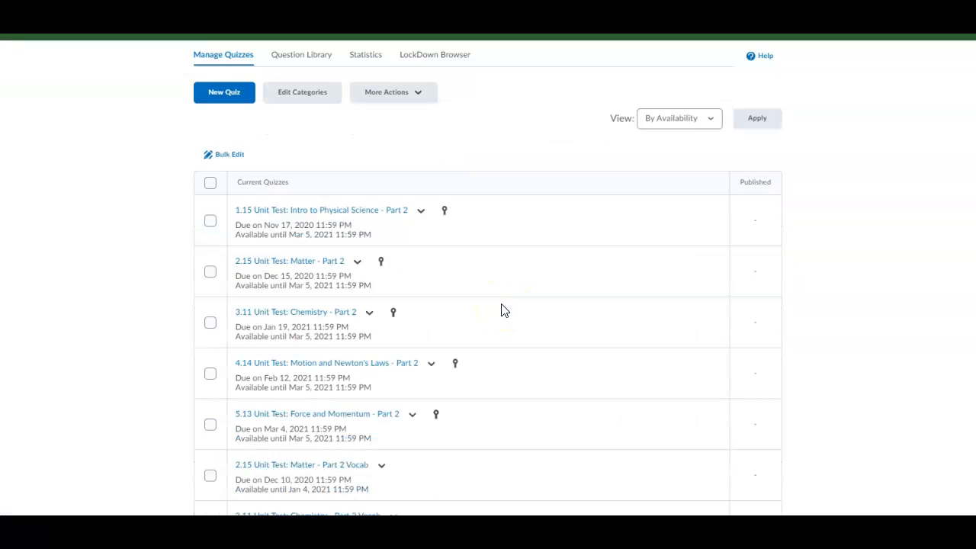
{"action": "scroll", "coordinate": [501, 310], "scroll_direction": "down", "scroll_amount": 1}
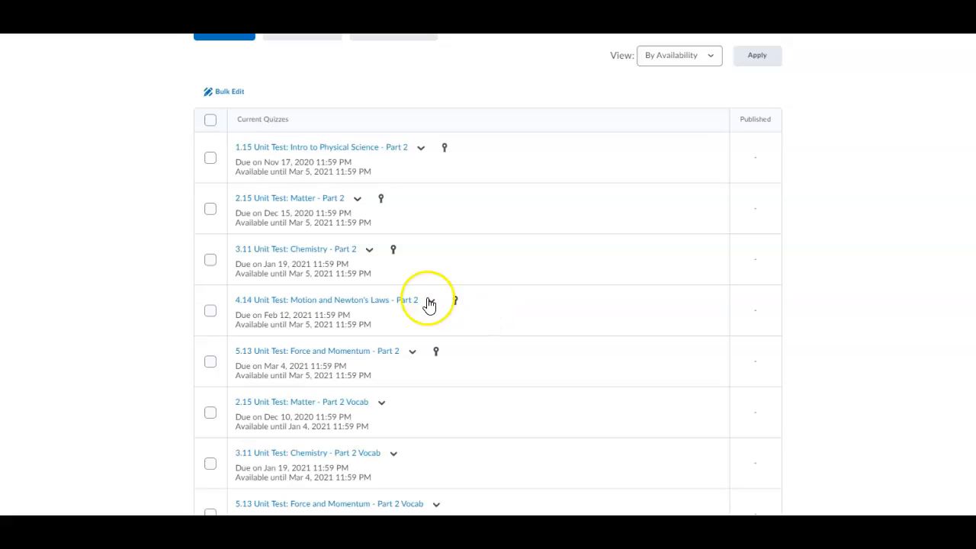
Step: Select the Unit Test Part 2 quizzes 1.15, 2.15, 3.11, 4.14 and 5.13
{"action": "left_click", "coordinate": [210, 158]}
{"action": "left_click", "coordinate": [210, 208]}
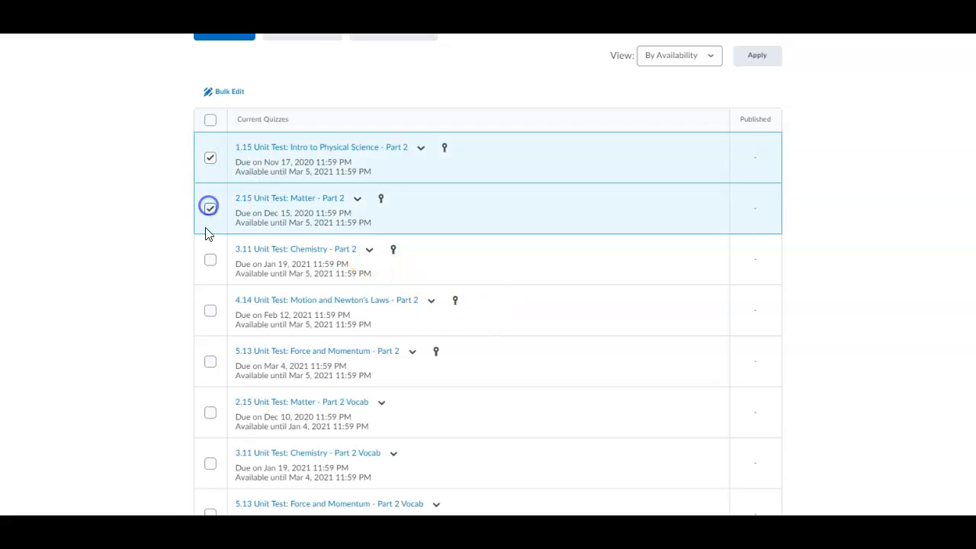
{"action": "left_click", "coordinate": [211, 261]}
{"action": "left_click", "coordinate": [211, 311]}
{"action": "left_click", "coordinate": [211, 363]}
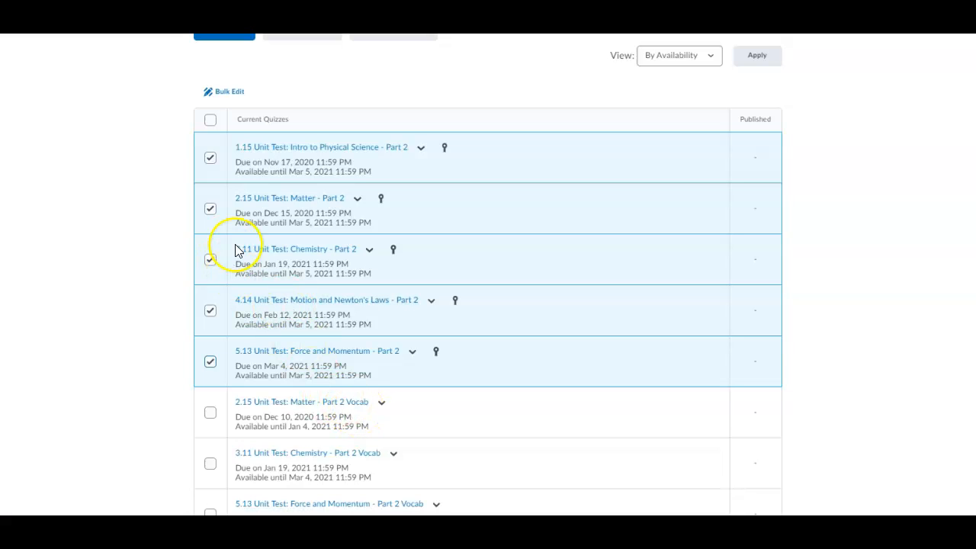
Step: Permanently delete the five selected Unit Test Part 2 quizzes
{"action": "scroll", "coordinate": [270, 274], "scroll_direction": "up", "scroll_amount": 1}
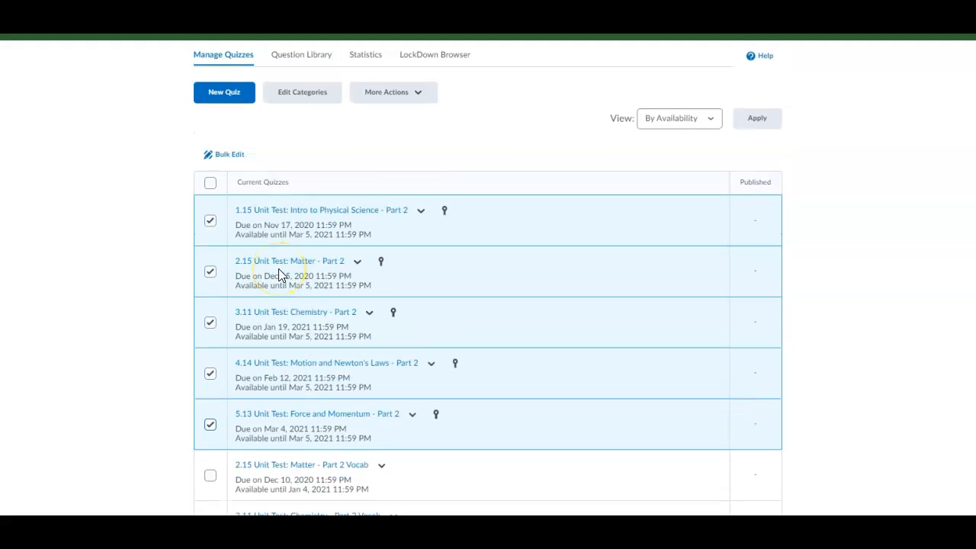
{"action": "left_click", "coordinate": [381, 95]}
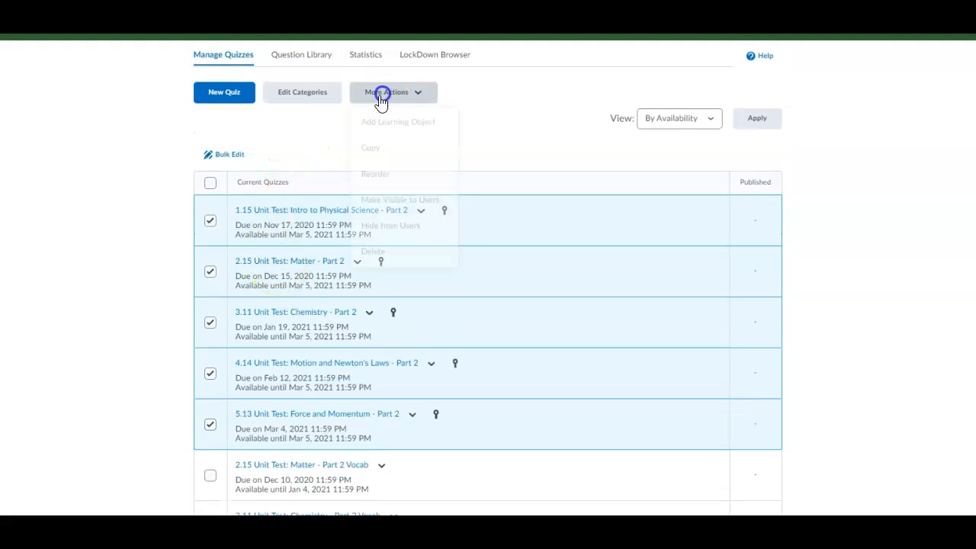
{"action": "left_click", "coordinate": [380, 258]}
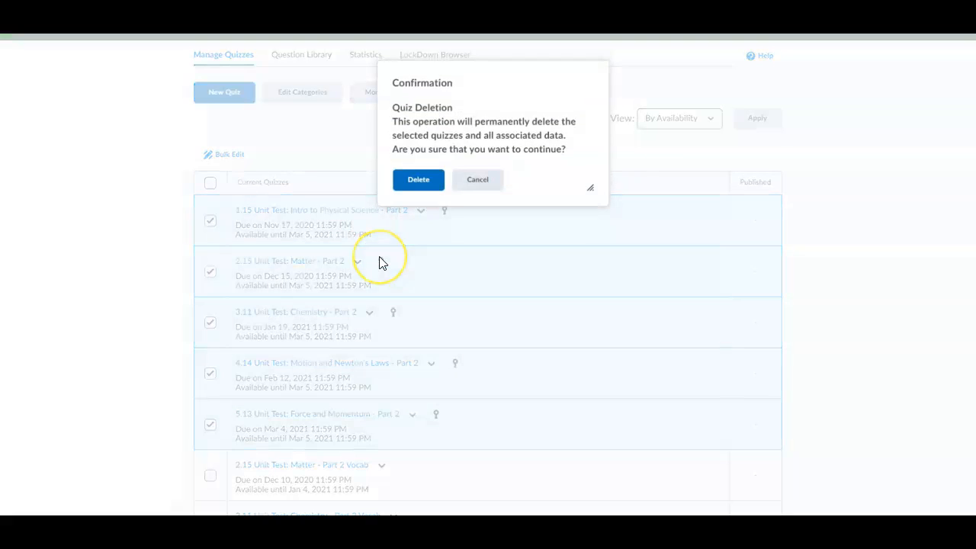
{"action": "left_click", "coordinate": [419, 181]}
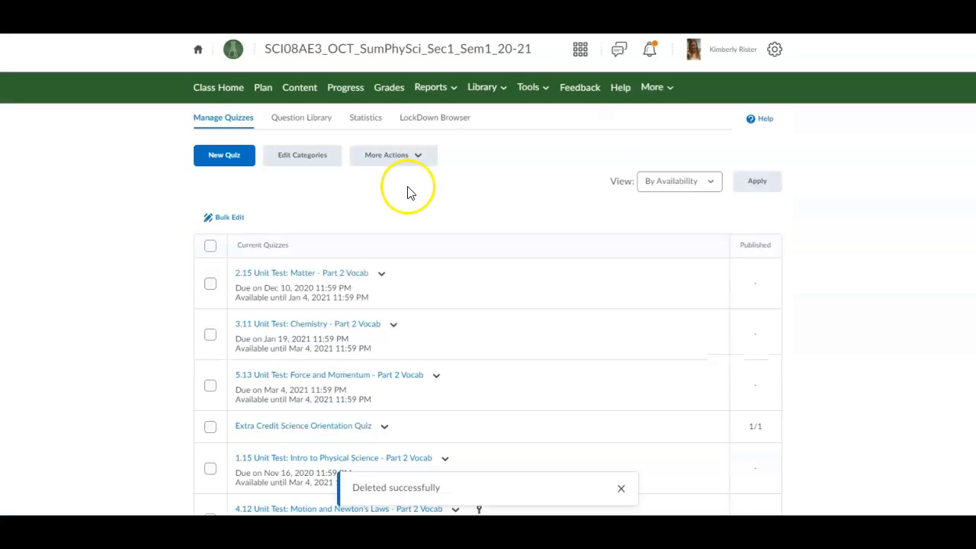
Step: Go to Grades to open the Manage Grades list of grade items
{"action": "scroll", "coordinate": [269, 339], "scroll_direction": "down", "scroll_amount": 3}
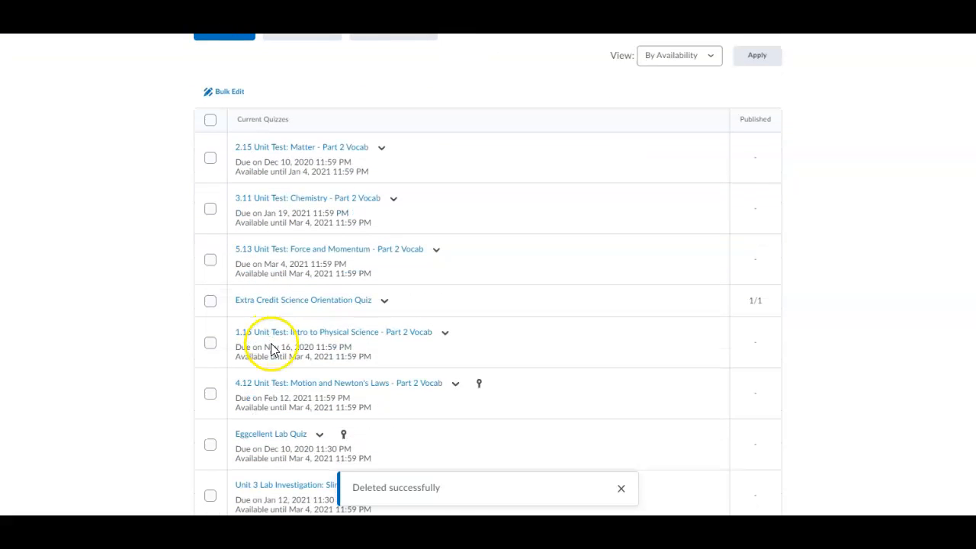
{"action": "scroll", "coordinate": [364, 364], "scroll_direction": "down", "scroll_amount": 2}
{"action": "scroll", "coordinate": [363, 365], "scroll_direction": "up", "scroll_amount": 5}
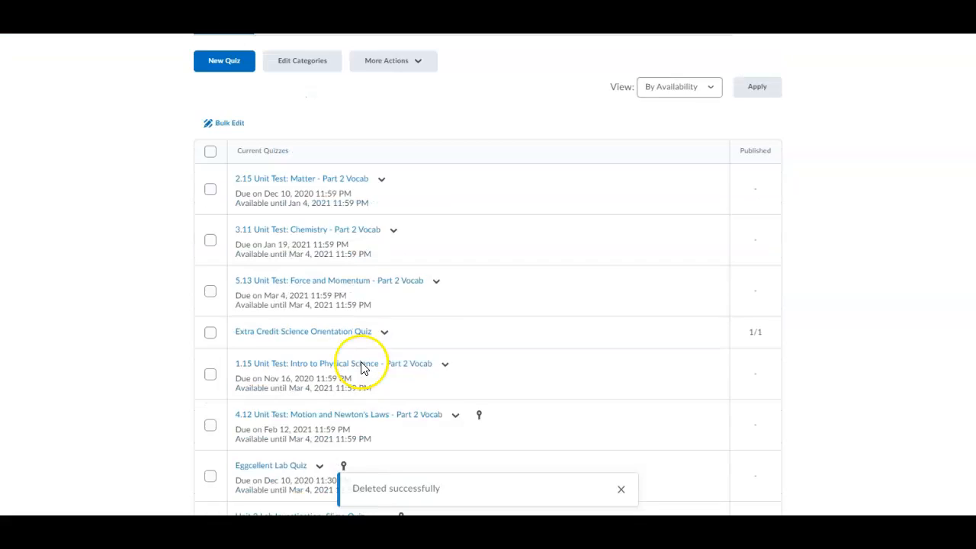
{"action": "left_click", "coordinate": [387, 90]}
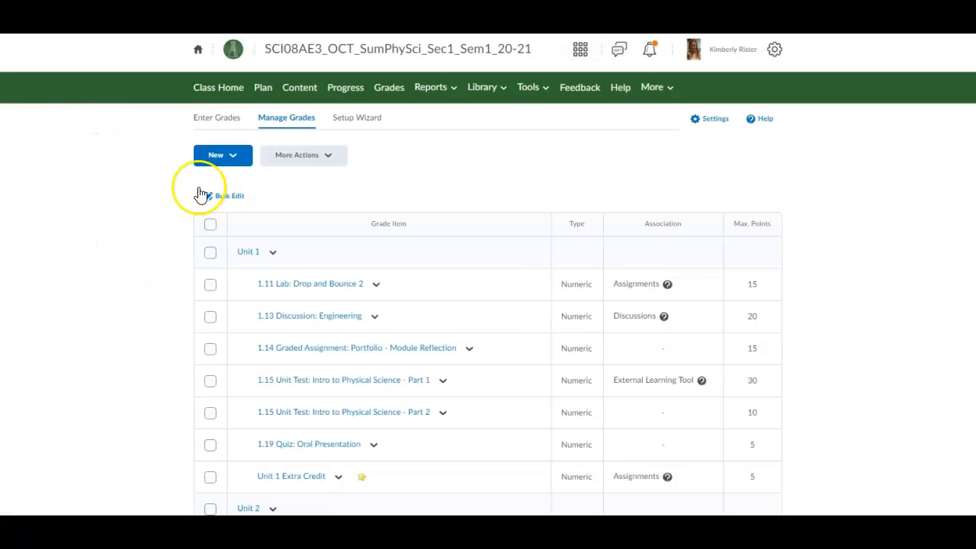
Step: Add a grade category 'Not Graded' with Exclude from Final Grade Calculation and Hide from Users checked
{"action": "left_click", "coordinate": [228, 157]}
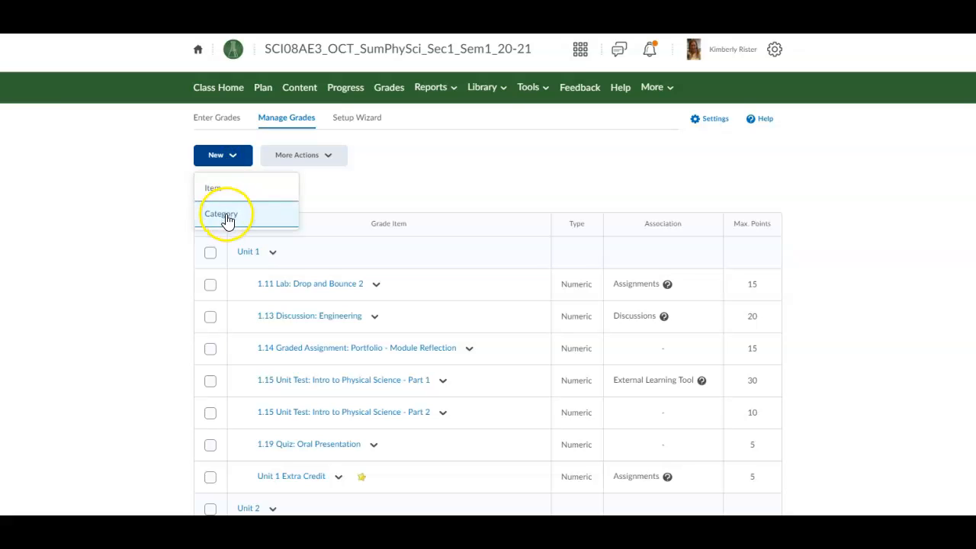
{"action": "left_click", "coordinate": [227, 218]}
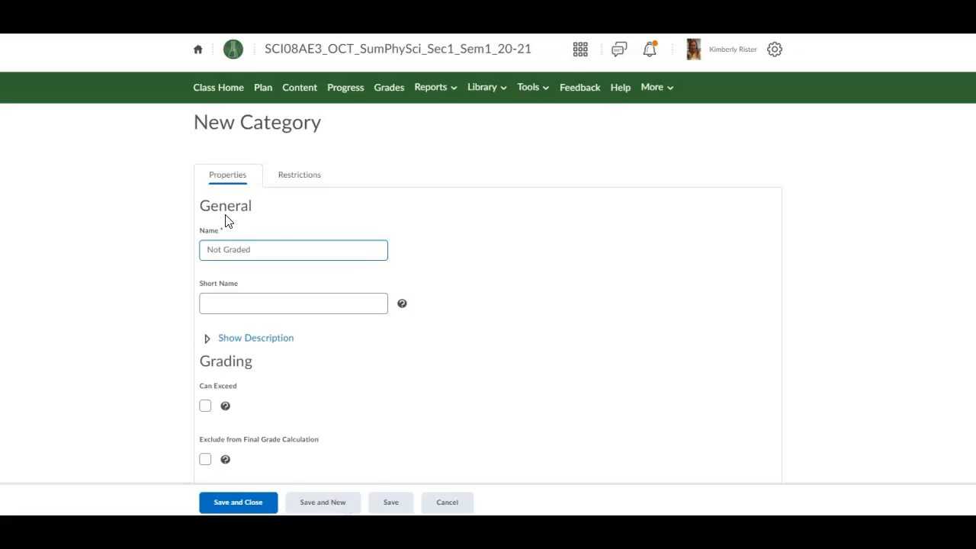
{"action": "left_click", "coordinate": [311, 284]}
{"action": "scroll", "coordinate": [283, 298], "scroll_direction": "down", "scroll_amount": 3}
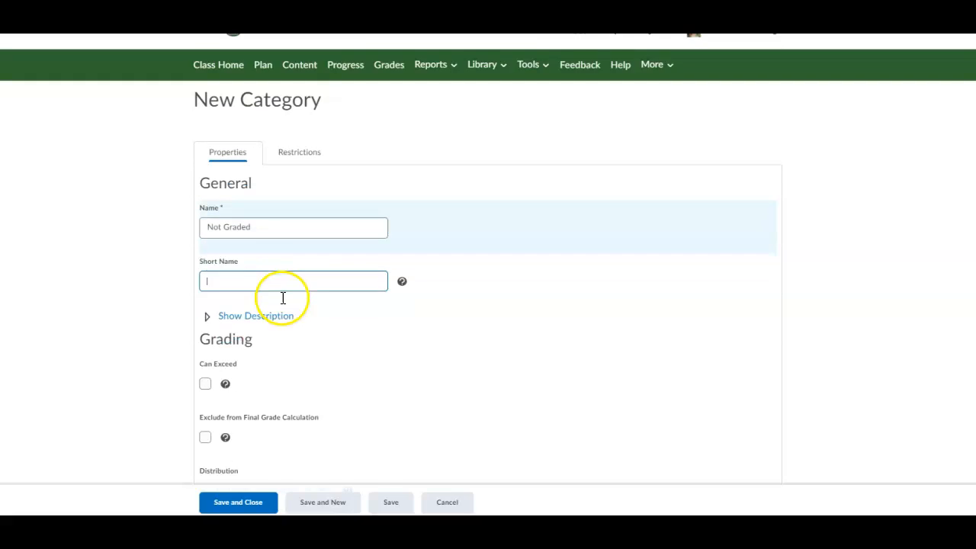
{"action": "left_click", "coordinate": [207, 337]}
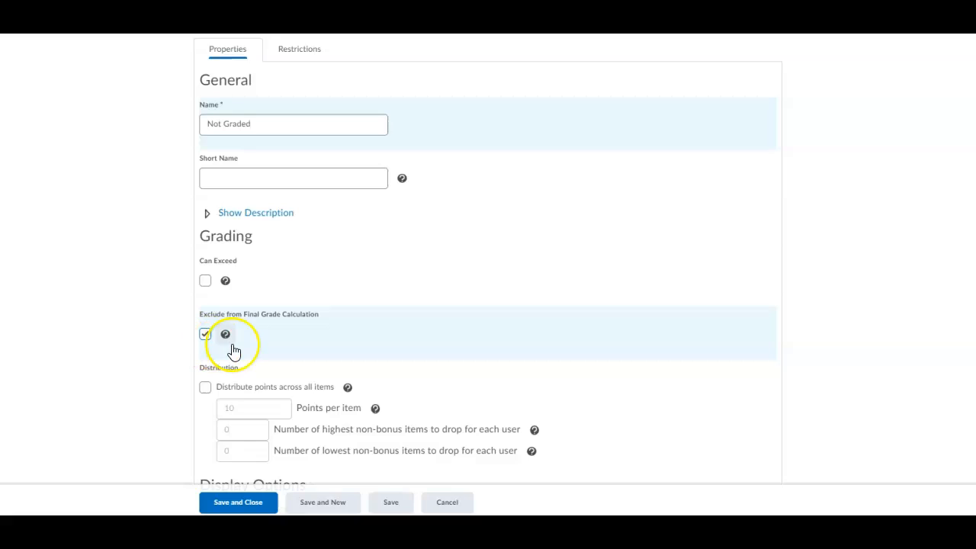
{"action": "scroll", "coordinate": [234, 349], "scroll_direction": "down", "scroll_amount": 1}
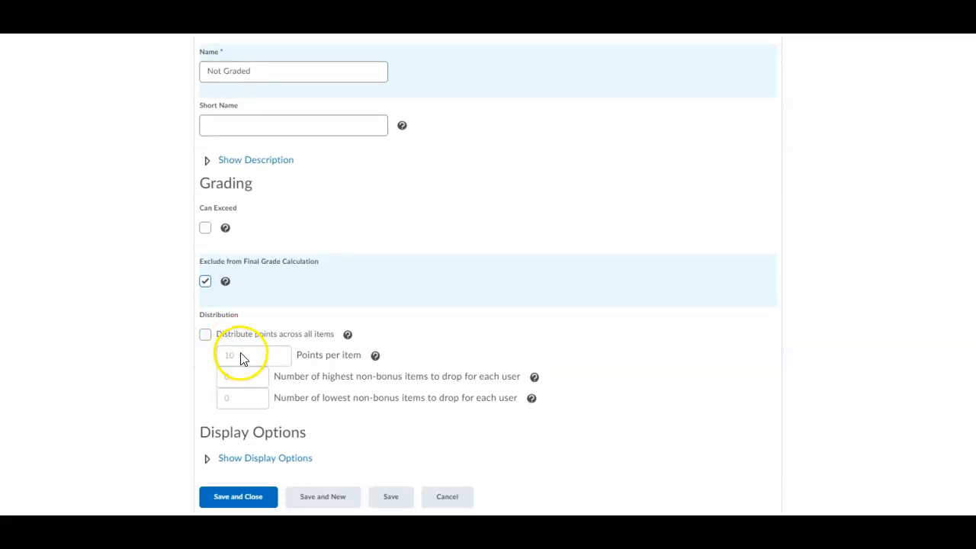
{"action": "scroll", "coordinate": [240, 359], "scroll_direction": "up", "scroll_amount": 4}
{"action": "left_click", "coordinate": [295, 177]}
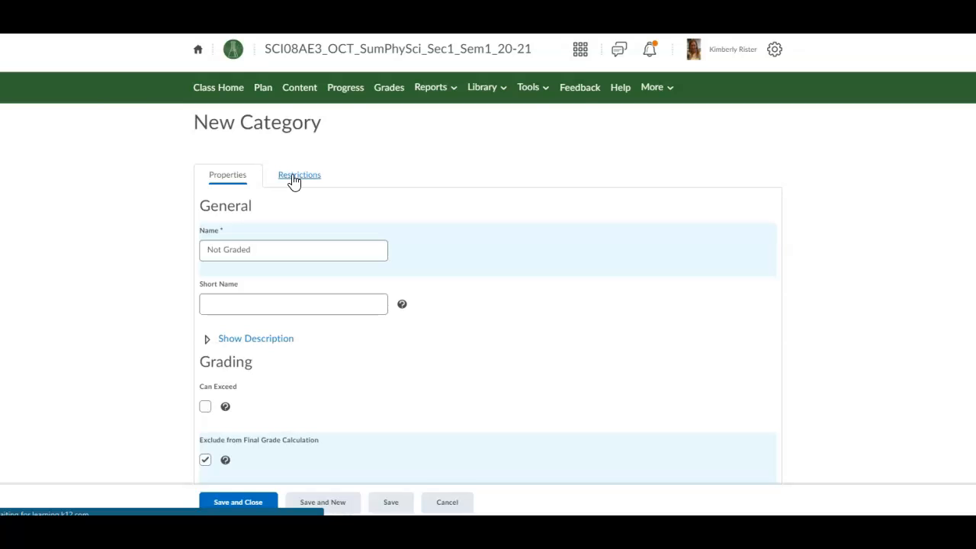
{"action": "left_click", "coordinate": [205, 207]}
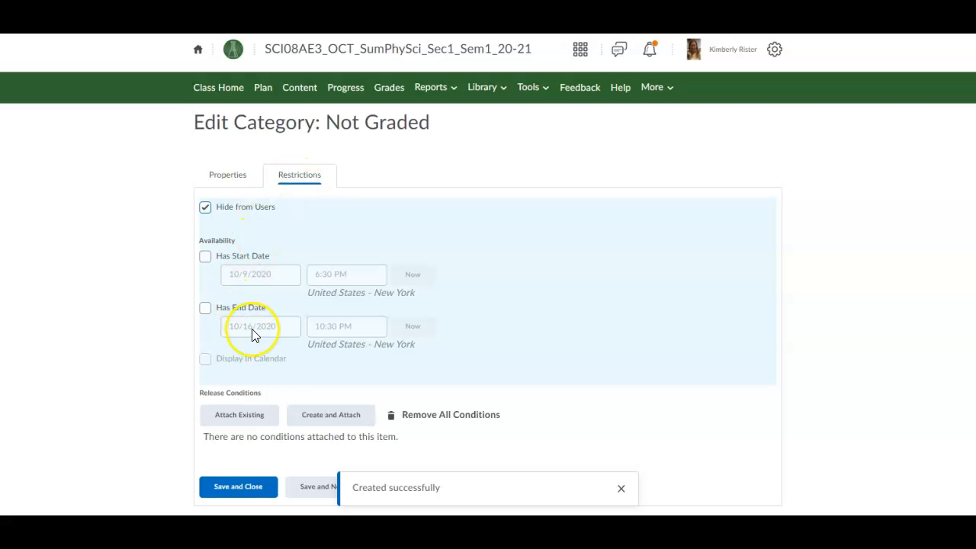
Step: Save the Not Graded category and select Unit 1's 1.13 Discussion, module reflection and 1.19 Oral Presentation
{"action": "left_click", "coordinate": [221, 493]}
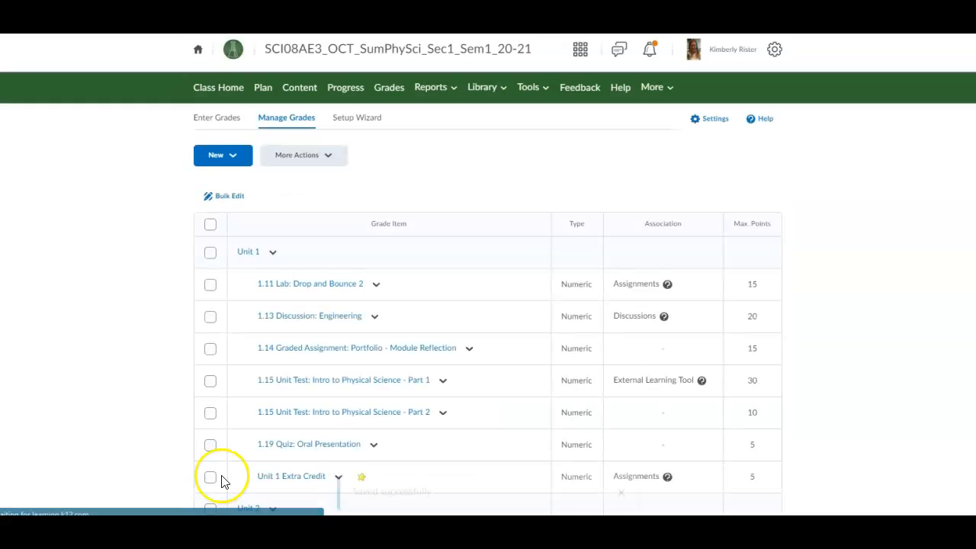
{"action": "scroll", "coordinate": [211, 359], "scroll_direction": "down", "scroll_amount": 1}
{"action": "left_click", "coordinate": [209, 256]}
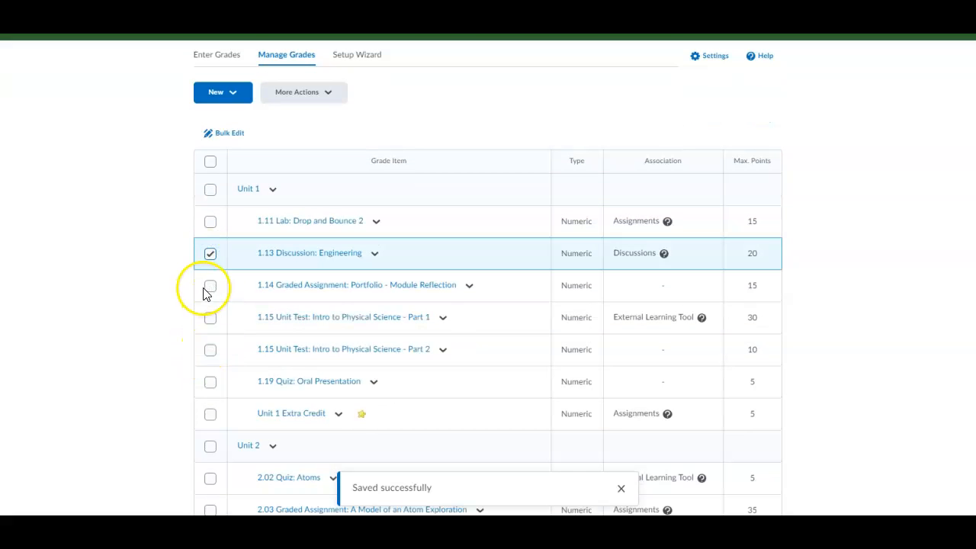
{"action": "left_click", "coordinate": [210, 288]}
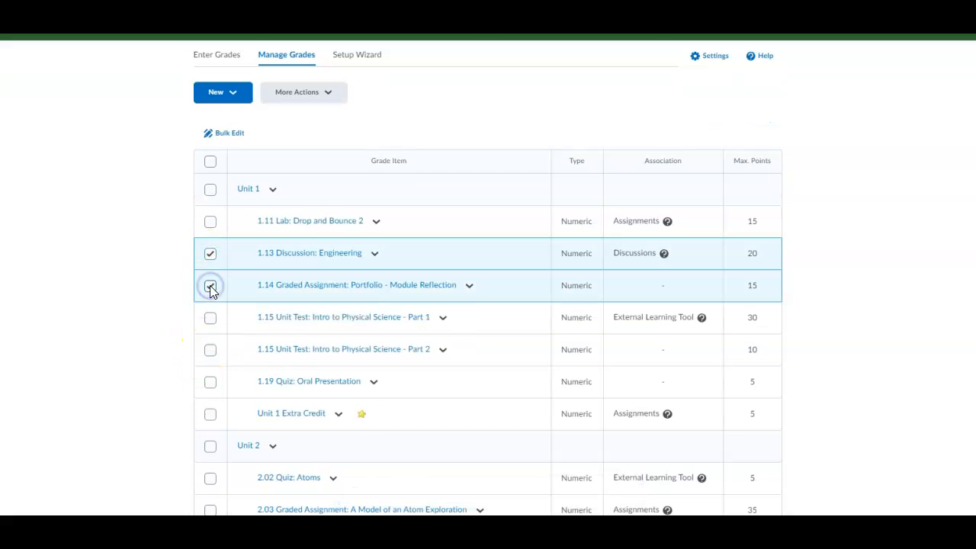
{"action": "left_click", "coordinate": [211, 383]}
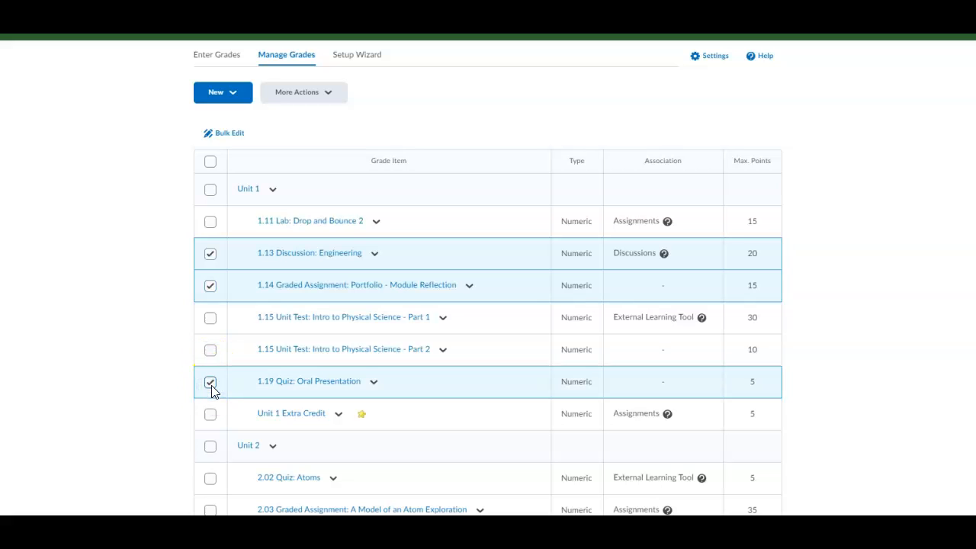
Step: Select grade items 2.08 Boiling and Melting Points, 2.14, 3.10 and 4.13 portfolio reflections
{"action": "scroll", "coordinate": [212, 390], "scroll_direction": "down", "scroll_amount": 3}
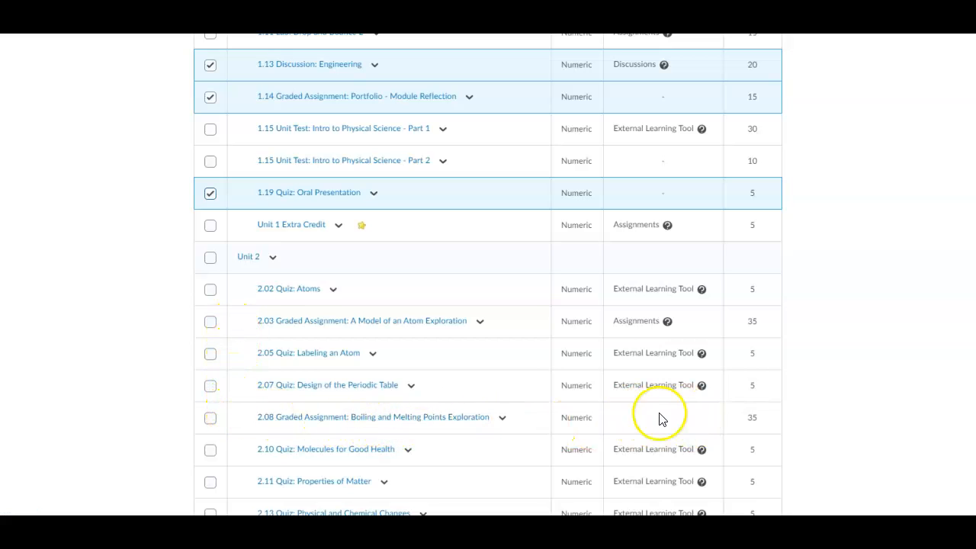
{"action": "left_click", "coordinate": [211, 418]}
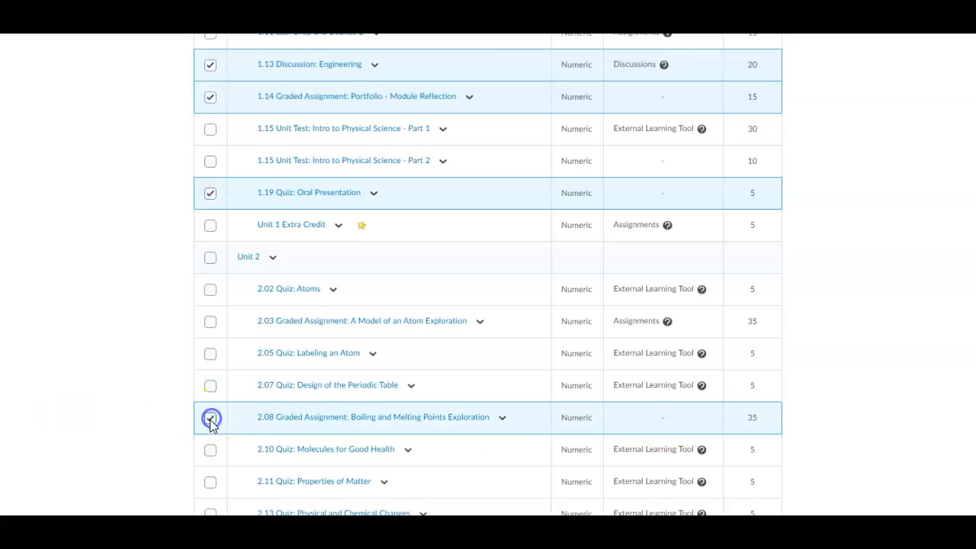
{"action": "scroll", "coordinate": [210, 423], "scroll_direction": "down", "scroll_amount": 5}
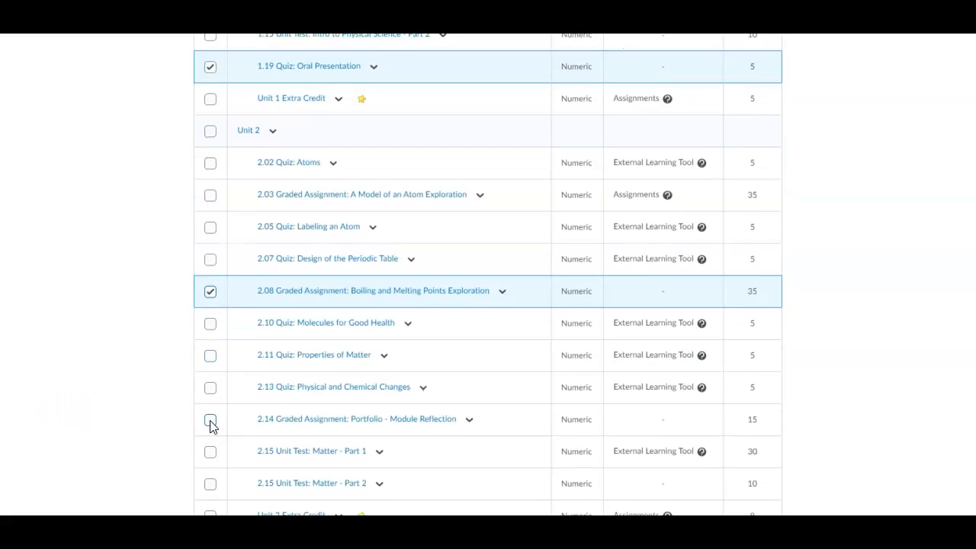
{"action": "left_click", "coordinate": [210, 359]}
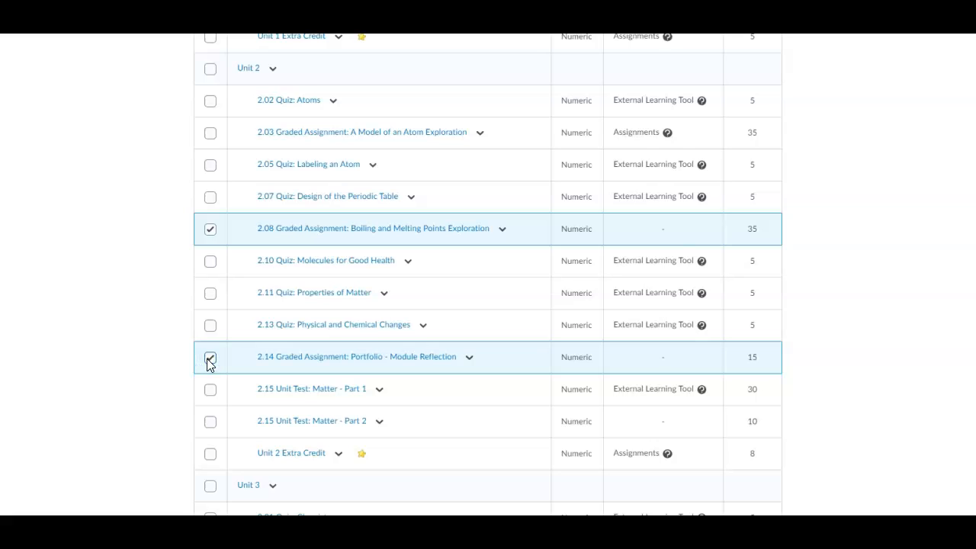
{"action": "scroll", "coordinate": [210, 365], "scroll_direction": "down", "scroll_amount": 5}
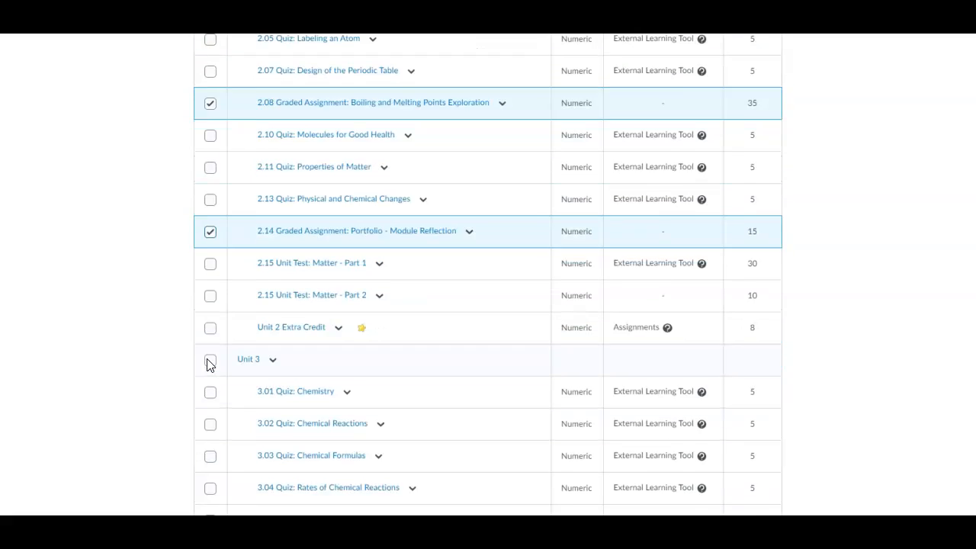
{"action": "scroll", "coordinate": [210, 364], "scroll_direction": "down", "scroll_amount": 4}
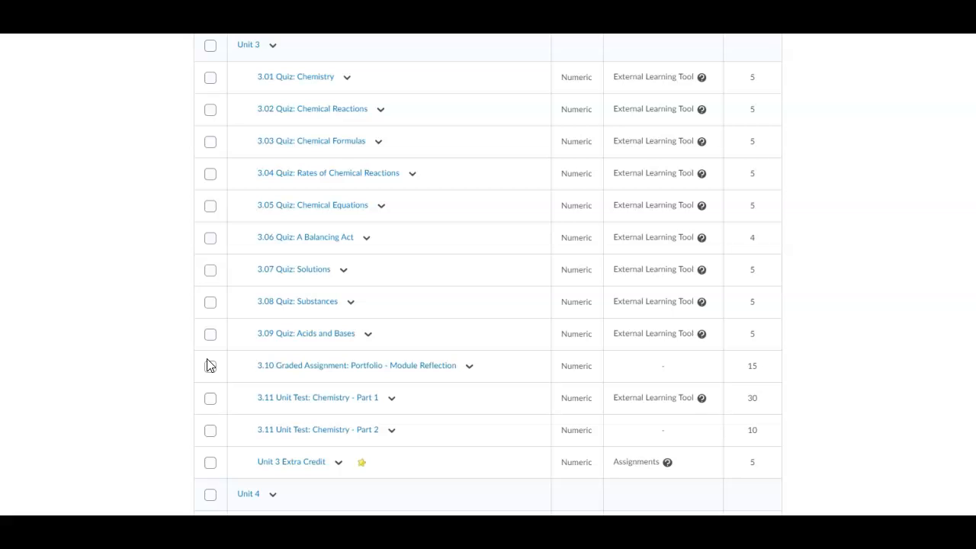
{"action": "left_click", "coordinate": [209, 367]}
{"action": "scroll", "coordinate": [211, 369], "scroll_direction": "down", "scroll_amount": 3}
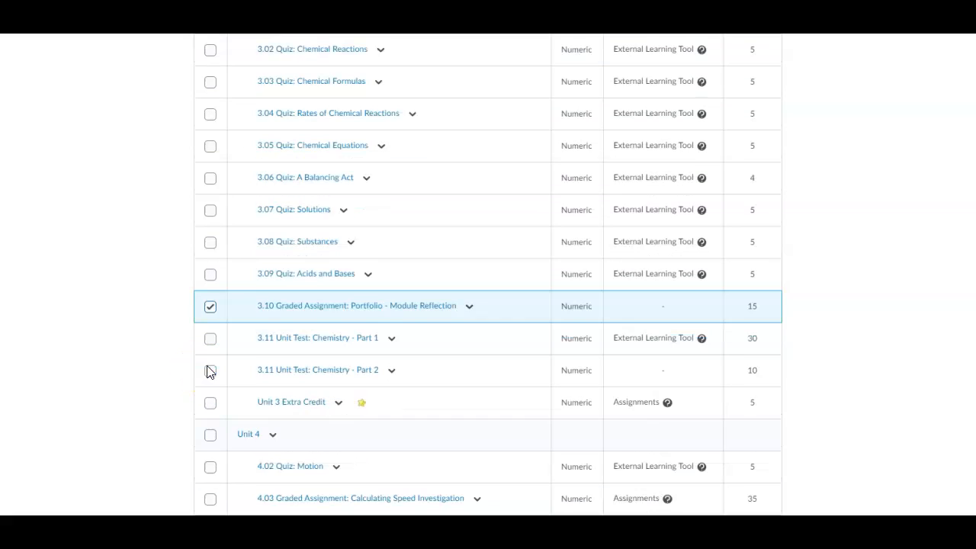
{"action": "scroll", "coordinate": [211, 371], "scroll_direction": "down", "scroll_amount": 5}
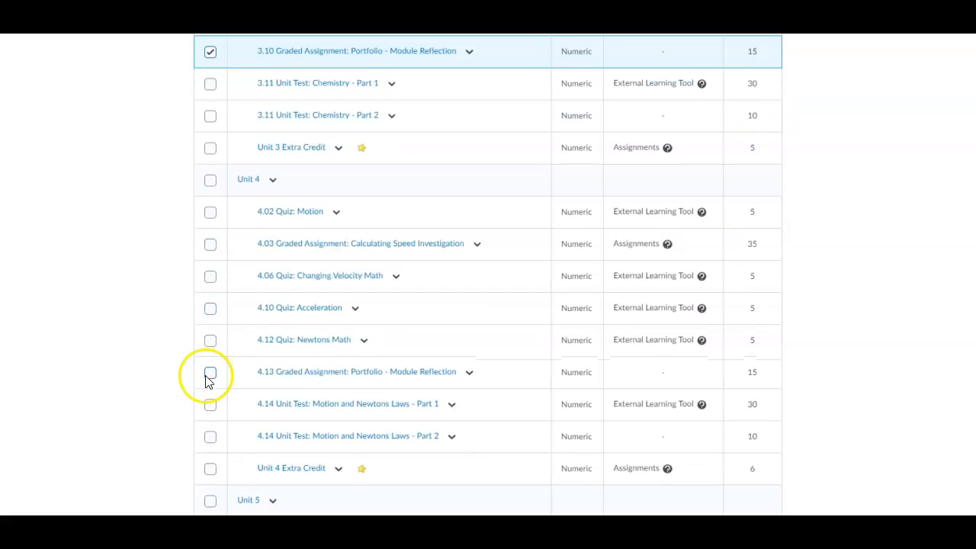
{"action": "left_click", "coordinate": [210, 373]}
Step: Select the 5.12 reflection and both 5.14 Portfolio Reflection and Presentation items, then review the list
{"action": "scroll", "coordinate": [214, 404], "scroll_direction": "down", "scroll_amount": 5}
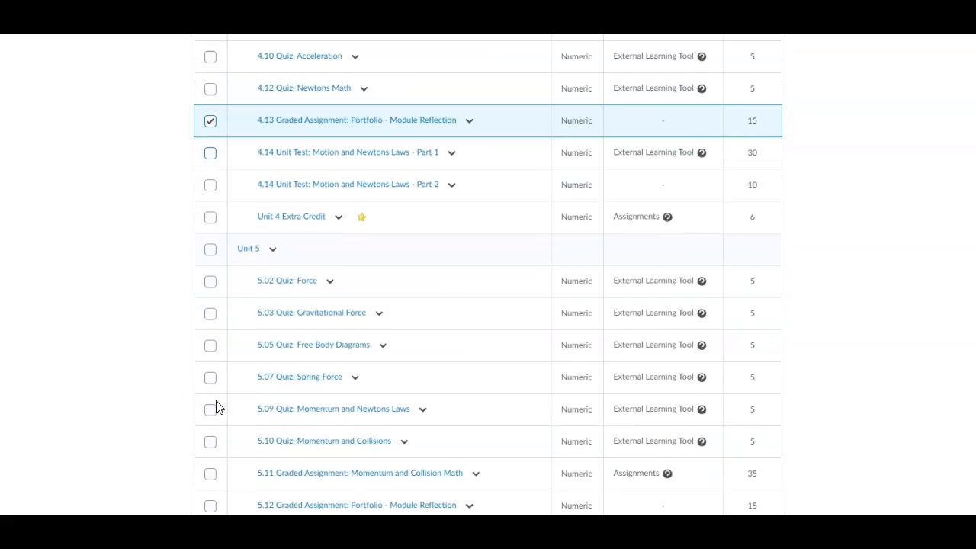
{"action": "scroll", "coordinate": [216, 407], "scroll_direction": "down", "scroll_amount": 1}
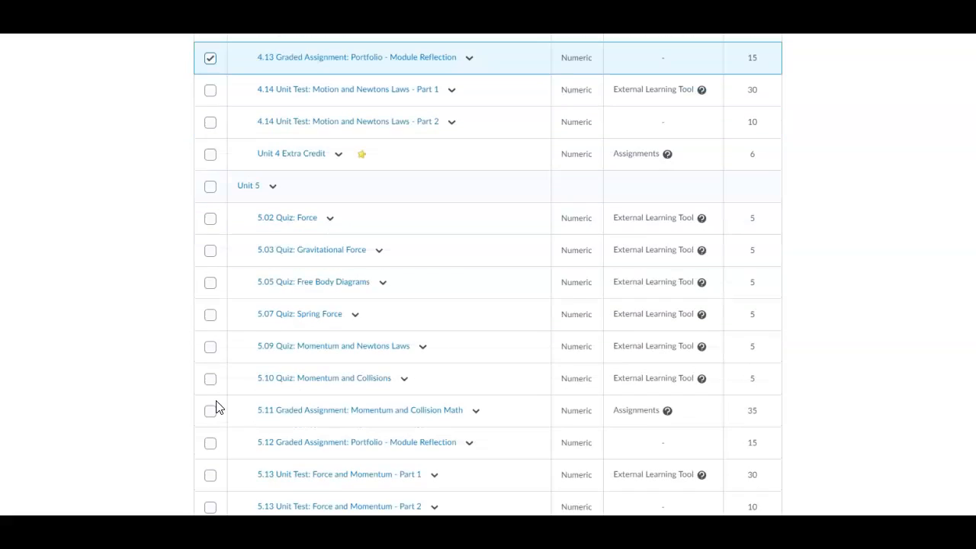
{"action": "scroll", "coordinate": [216, 406], "scroll_direction": "down", "scroll_amount": 1}
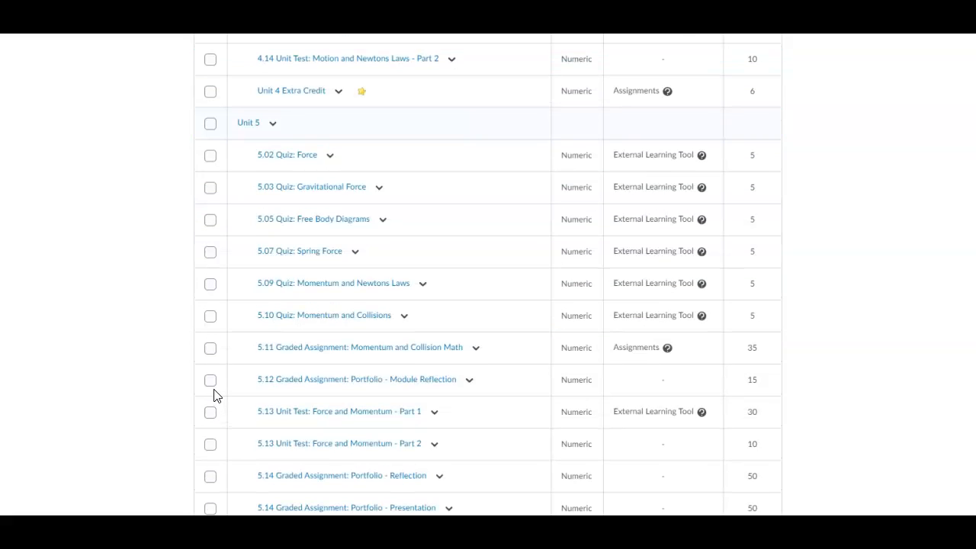
{"action": "left_click", "coordinate": [210, 379]}
{"action": "scroll", "coordinate": [209, 414], "scroll_direction": "down", "scroll_amount": 1}
{"action": "left_click", "coordinate": [211, 415]}
{"action": "left_click", "coordinate": [211, 448]}
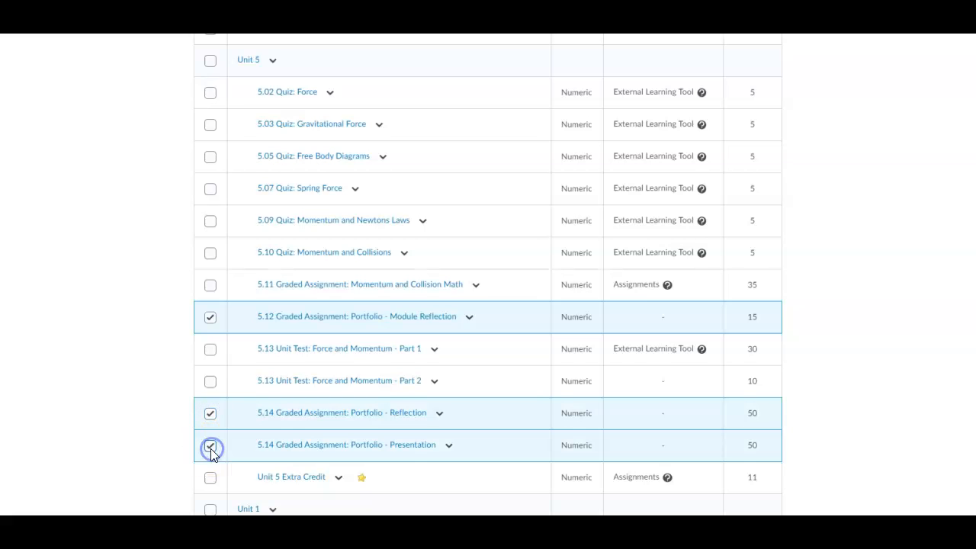
{"action": "scroll", "coordinate": [212, 455], "scroll_direction": "down", "scroll_amount": 2}
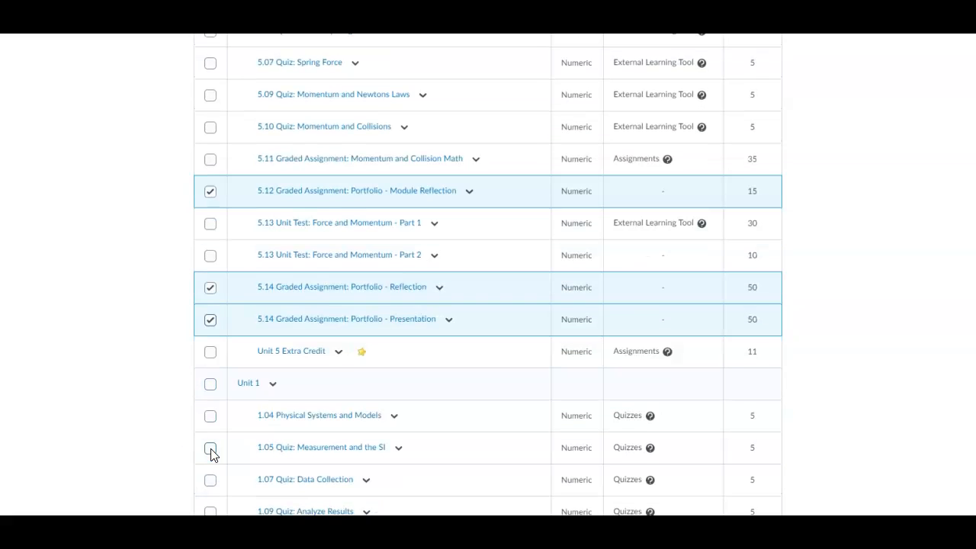
{"action": "scroll", "coordinate": [212, 454], "scroll_direction": "down", "scroll_amount": 1}
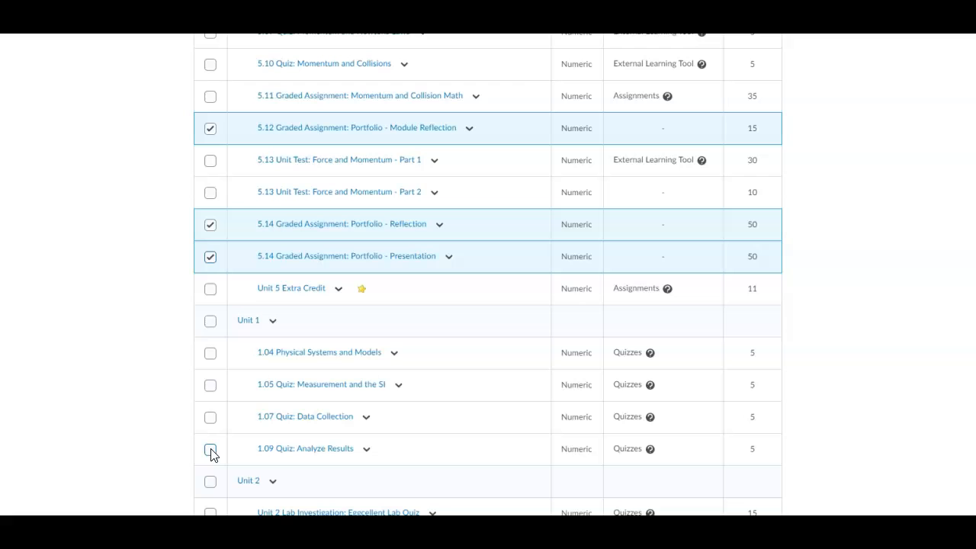
{"action": "scroll", "coordinate": [212, 455], "scroll_direction": "down", "scroll_amount": 5}
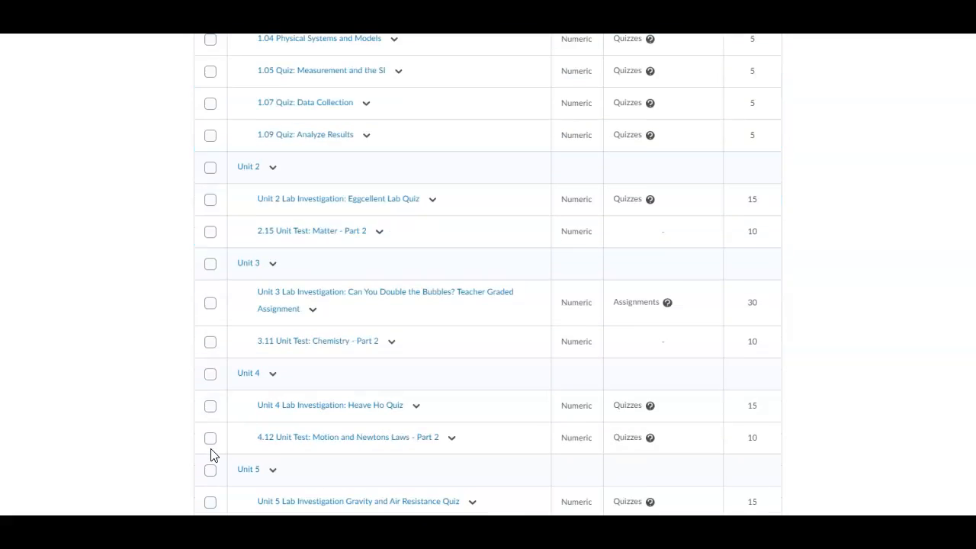
{"action": "scroll", "coordinate": [212, 455], "scroll_direction": "down", "scroll_amount": 2}
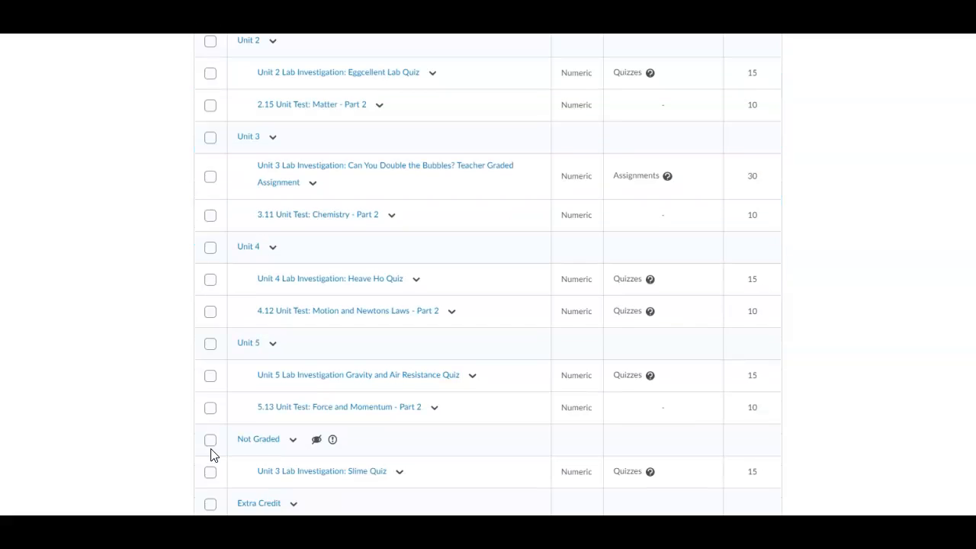
{"action": "scroll", "coordinate": [212, 455], "scroll_direction": "down", "scroll_amount": 1}
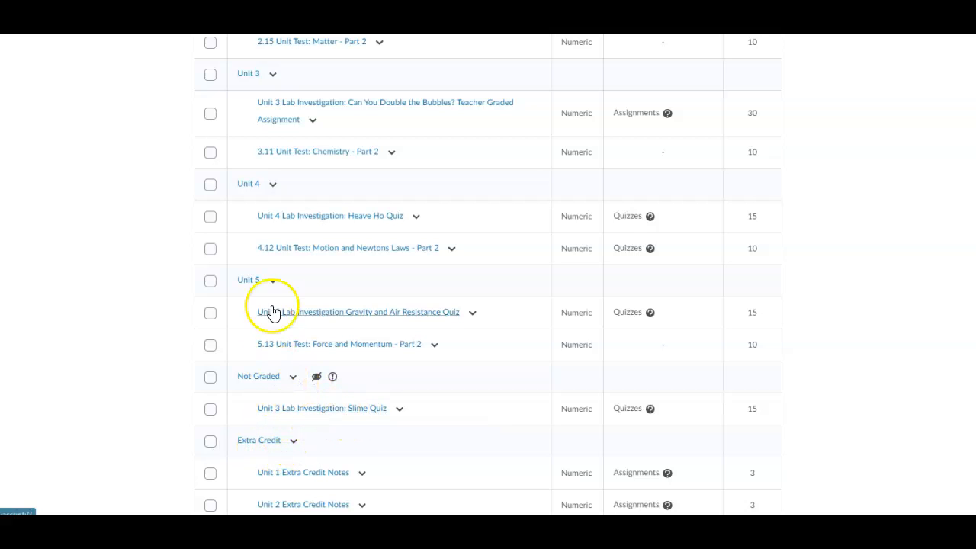
{"action": "scroll", "coordinate": [255, 401], "scroll_direction": "down", "scroll_amount": 1}
{"action": "scroll", "coordinate": [257, 401], "scroll_direction": "up", "scroll_amount": 8}
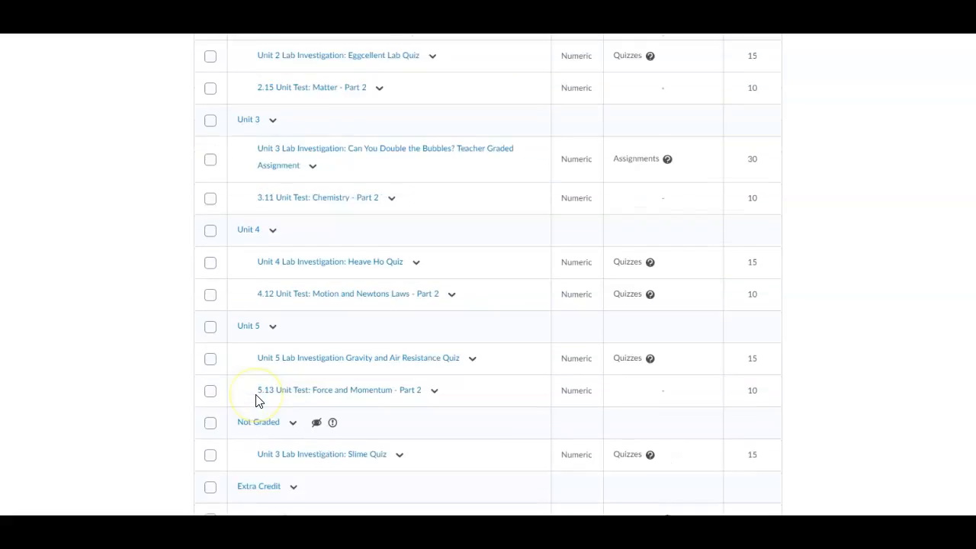
{"action": "scroll", "coordinate": [257, 401], "scroll_direction": "up", "scroll_amount": 20}
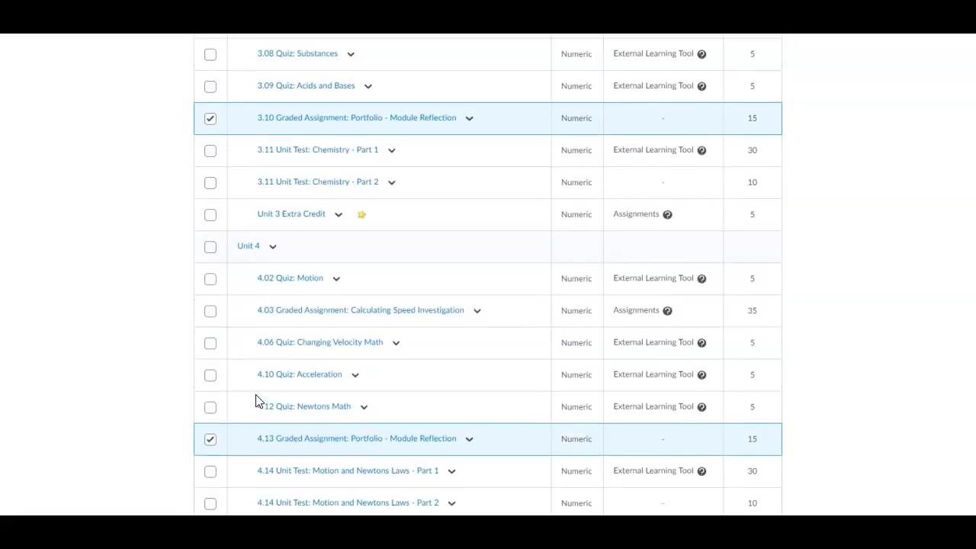
{"action": "scroll", "coordinate": [257, 401], "scroll_direction": "up", "scroll_amount": 6}
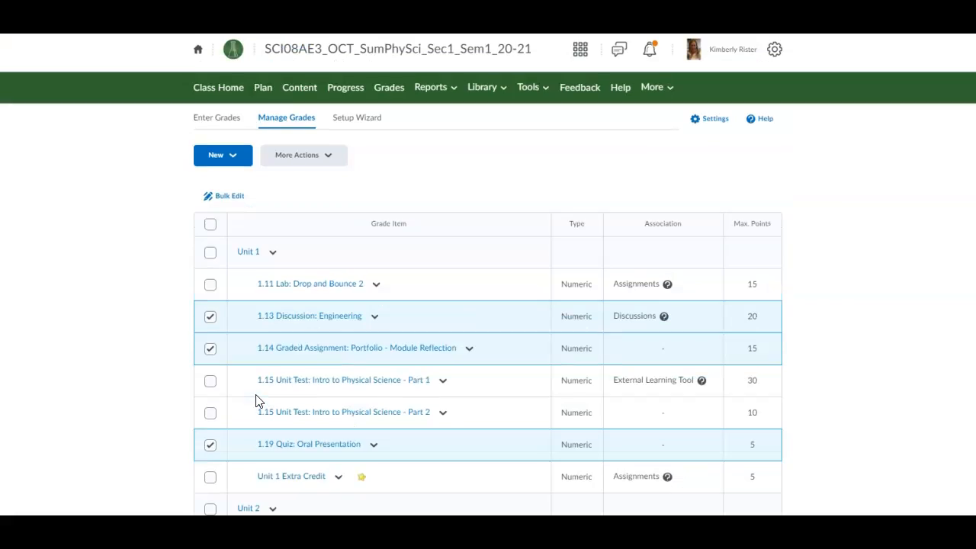
Step: Bulk edit the selected items, moving 1.13, 1.14, 1.19, 2.08, 2.14 and 3.10 to Not Graded
{"action": "left_click", "coordinate": [226, 197]}
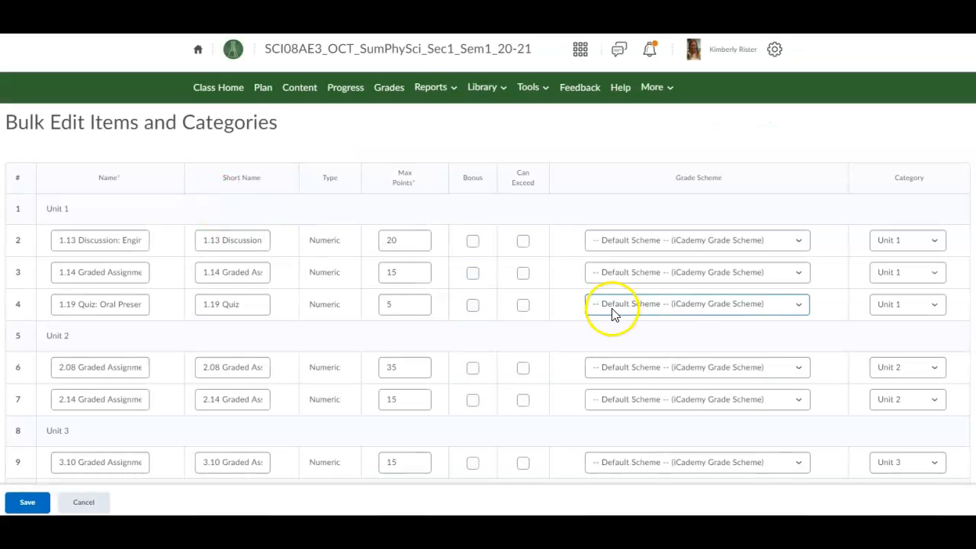
{"action": "left_click", "coordinate": [901, 243]}
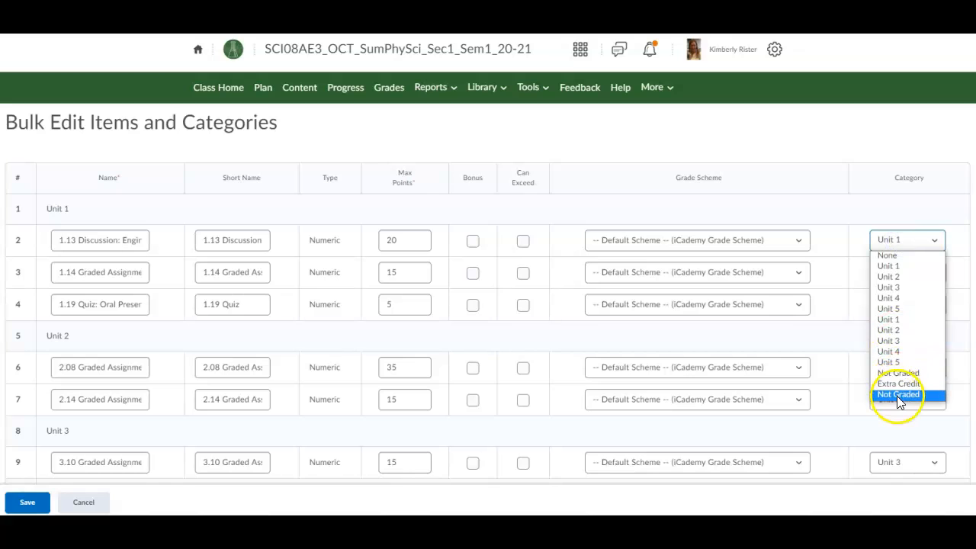
{"action": "left_click", "coordinate": [897, 397]}
{"action": "left_click", "coordinate": [892, 273]}
{"action": "left_click", "coordinate": [891, 423]}
{"action": "left_click", "coordinate": [890, 304]}
{"action": "left_click", "coordinate": [884, 459]}
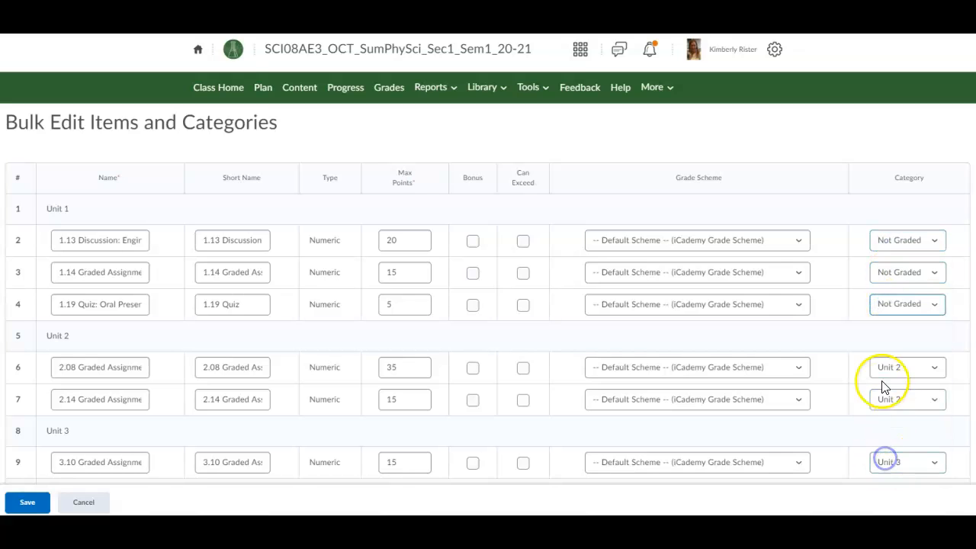
{"action": "left_click", "coordinate": [888, 367]}
{"action": "left_click", "coordinate": [885, 350]}
{"action": "left_click", "coordinate": [888, 398]}
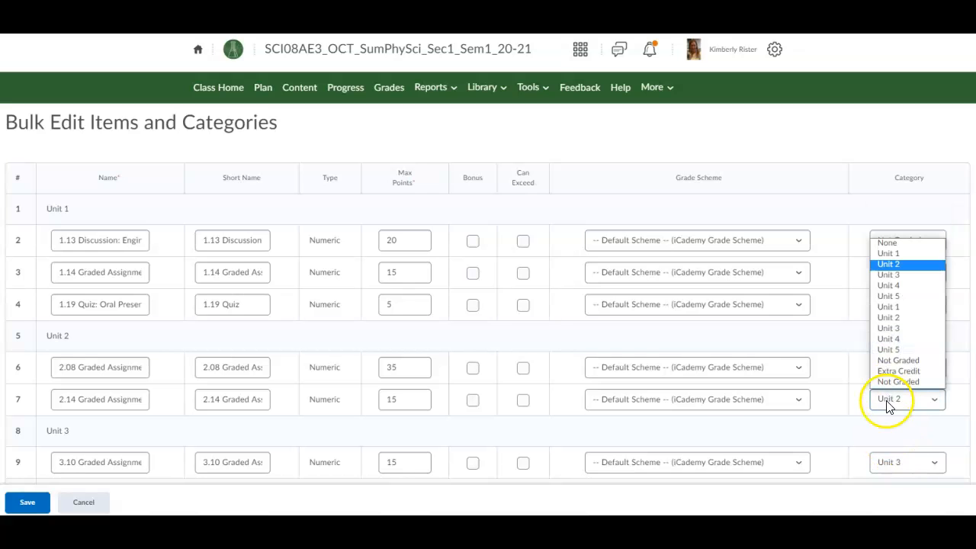
{"action": "left_click", "coordinate": [886, 382]}
{"action": "left_click", "coordinate": [886, 462]}
{"action": "left_click", "coordinate": [884, 445]}
Step: Move 4.13, 5.12 and both 5.14 items to Not Graded and save the changes
{"action": "scroll", "coordinate": [884, 448], "scroll_direction": "down", "scroll_amount": 3}
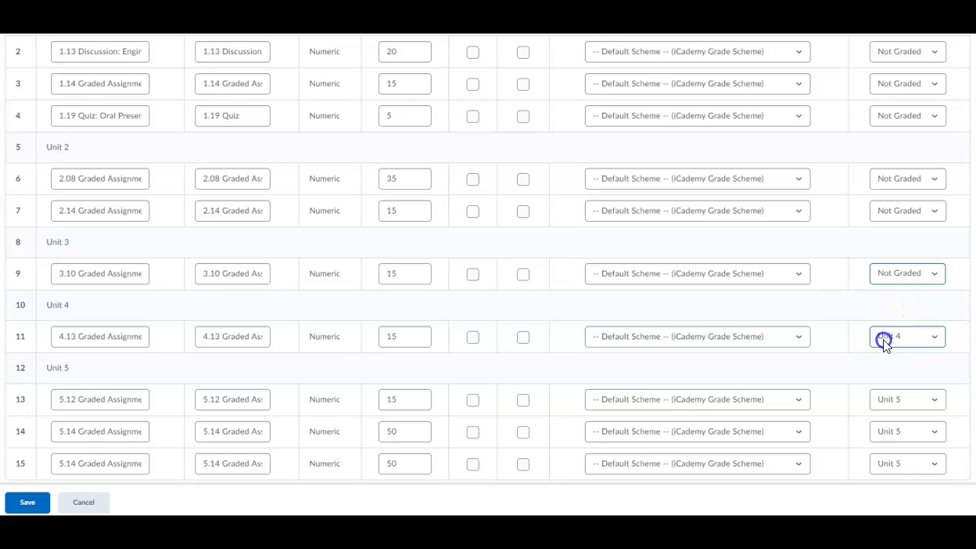
{"action": "left_click", "coordinate": [884, 340]}
{"action": "left_click", "coordinate": [890, 492]}
{"action": "scroll", "coordinate": [884, 397], "scroll_direction": "down", "scroll_amount": 1}
{"action": "left_click", "coordinate": [889, 384]}
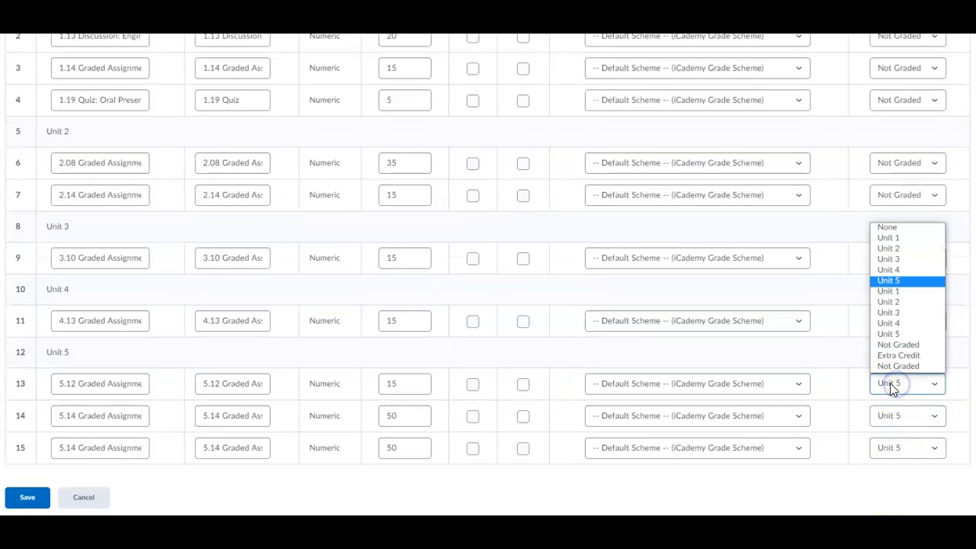
{"action": "left_click", "coordinate": [892, 367]}
{"action": "left_click", "coordinate": [890, 415]}
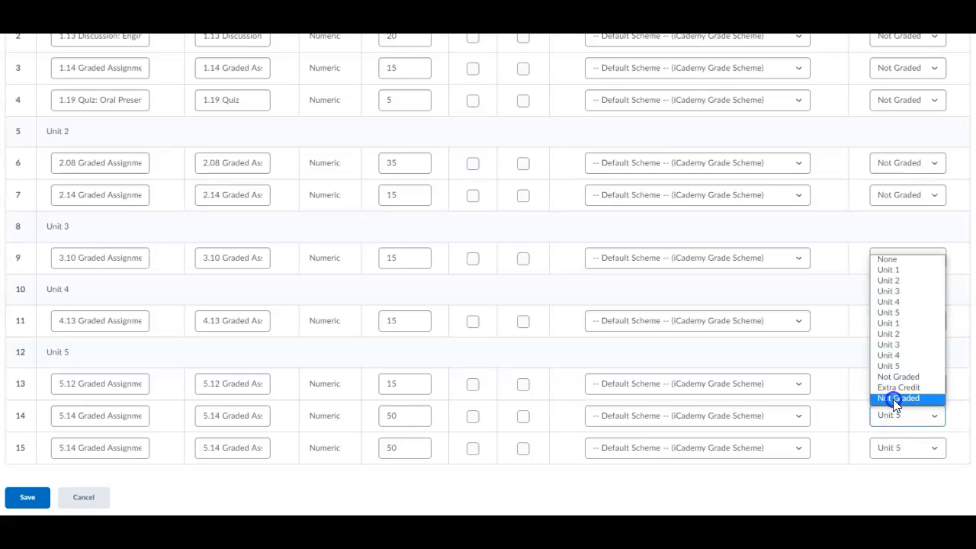
{"action": "left_click", "coordinate": [893, 398]}
{"action": "left_click", "coordinate": [891, 449]}
{"action": "left_click", "coordinate": [890, 428]}
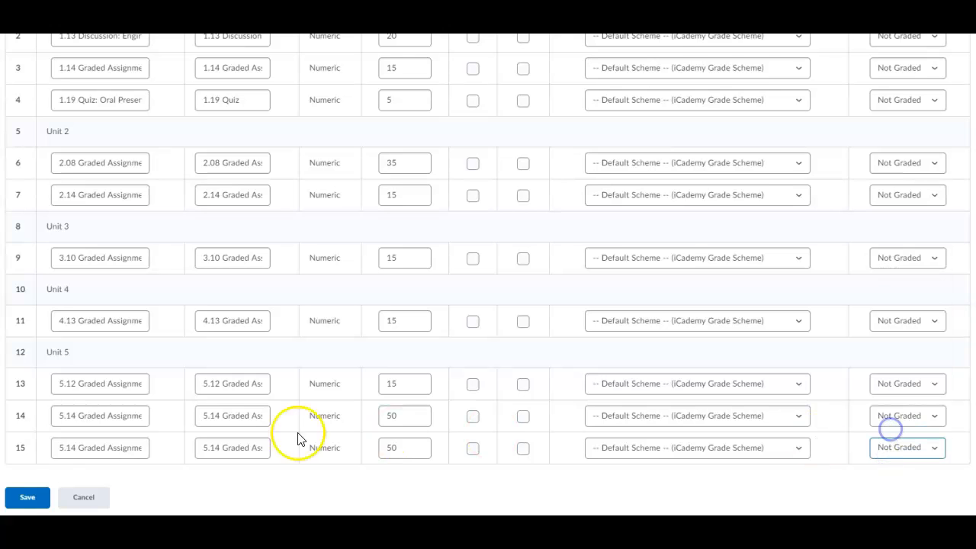
{"action": "left_click", "coordinate": [23, 497]}
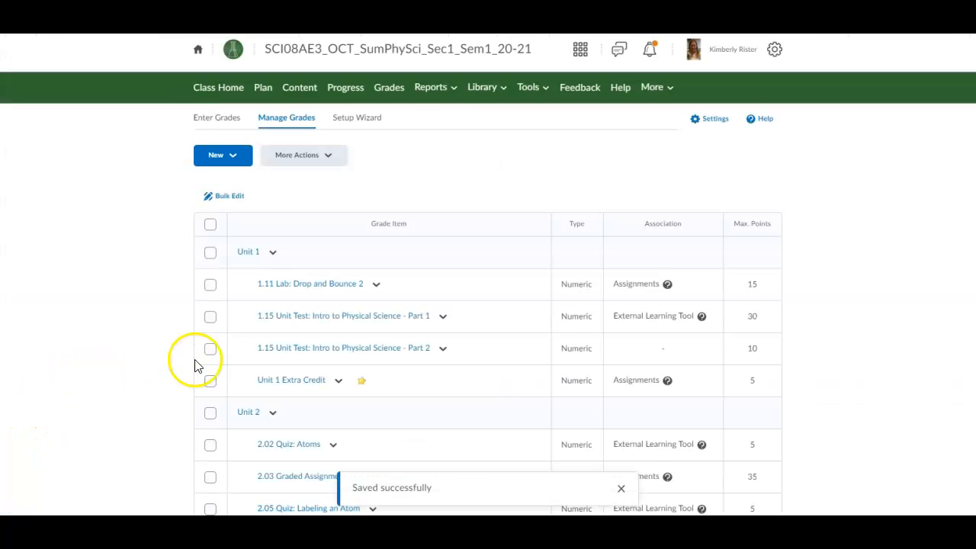
Step: Select the 1.15 Unit Test Part 2 and 2.15 Unit Test: Matter - Part 2 items
{"action": "scroll", "coordinate": [218, 355], "scroll_direction": "down", "scroll_amount": 3}
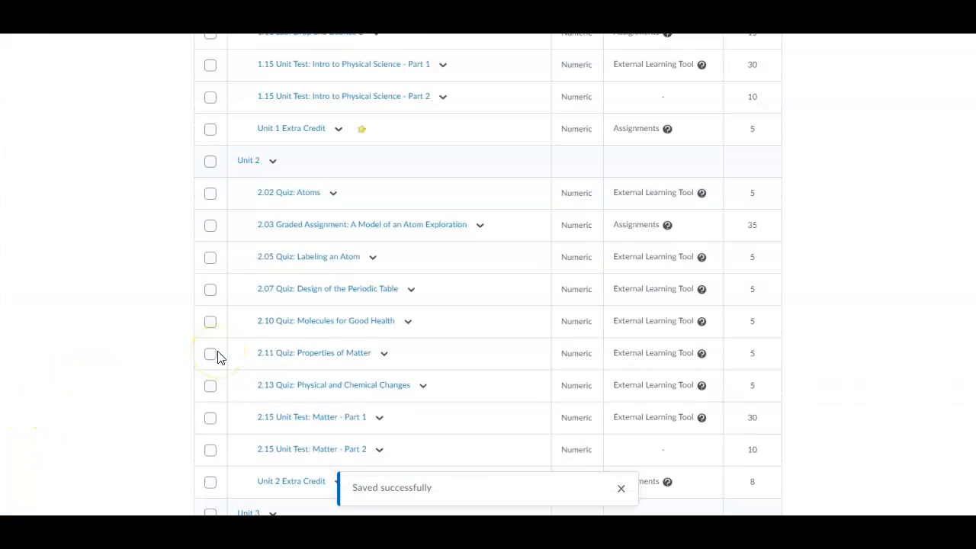
{"action": "scroll", "coordinate": [218, 355], "scroll_direction": "down", "scroll_amount": 1}
{"action": "scroll", "coordinate": [218, 357], "scroll_direction": "down", "scroll_amount": 2}
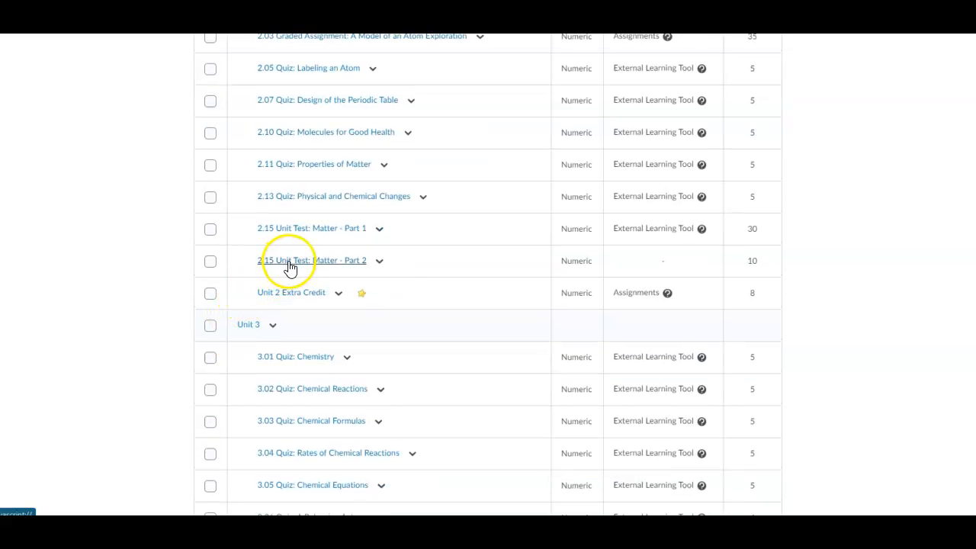
{"action": "scroll", "coordinate": [236, 271], "scroll_direction": "up", "scroll_amount": 1}
{"action": "scroll", "coordinate": [232, 278], "scroll_direction": "up", "scroll_amount": 4}
{"action": "left_click", "coordinate": [209, 161]}
{"action": "scroll", "coordinate": [211, 435], "scroll_direction": "down", "scroll_amount": 1}
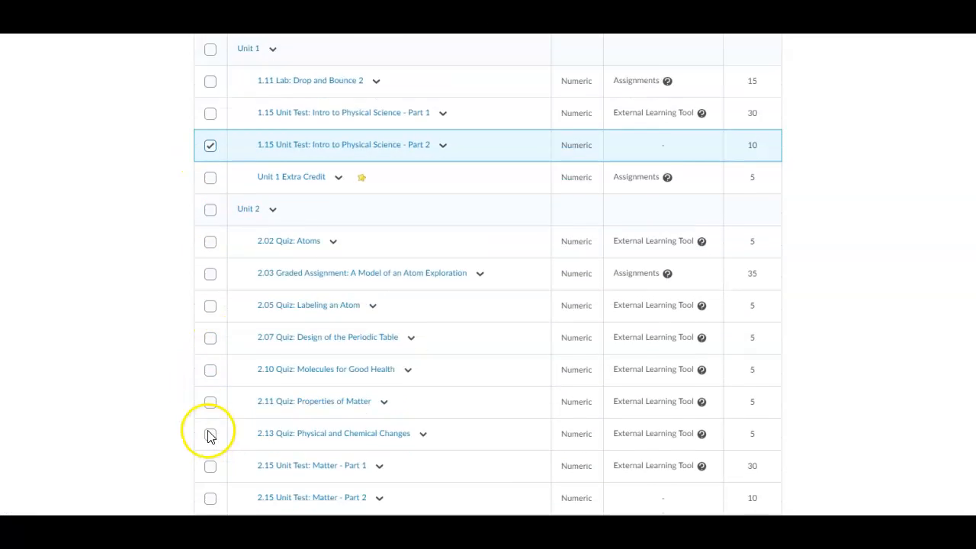
{"action": "scroll", "coordinate": [211, 435], "scroll_direction": "down", "scroll_amount": 2}
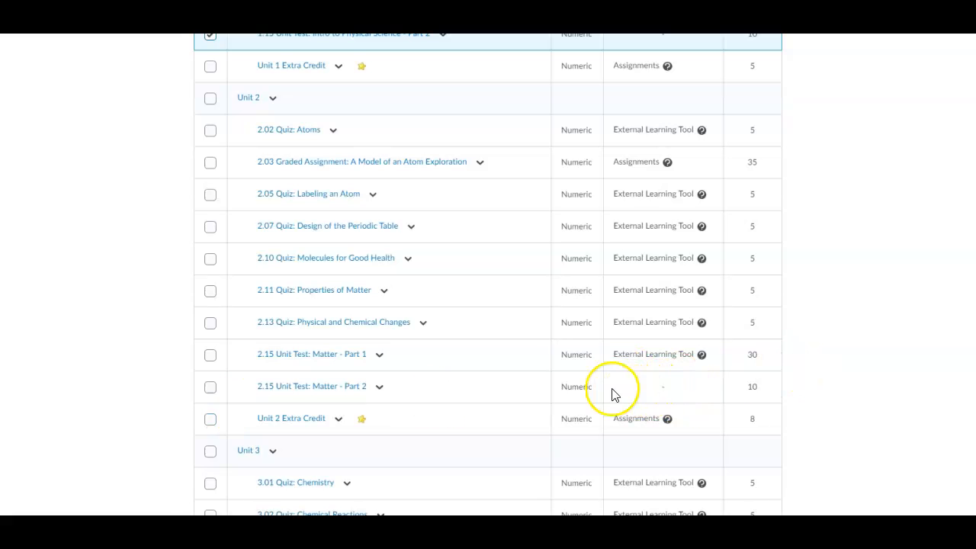
{"action": "left_click", "coordinate": [212, 389]}
Step: Also select the 3.11, 4.14 and 5.13 Part 2 unit tests, then return to the top
{"action": "scroll", "coordinate": [237, 409], "scroll_direction": "down", "scroll_amount": 6}
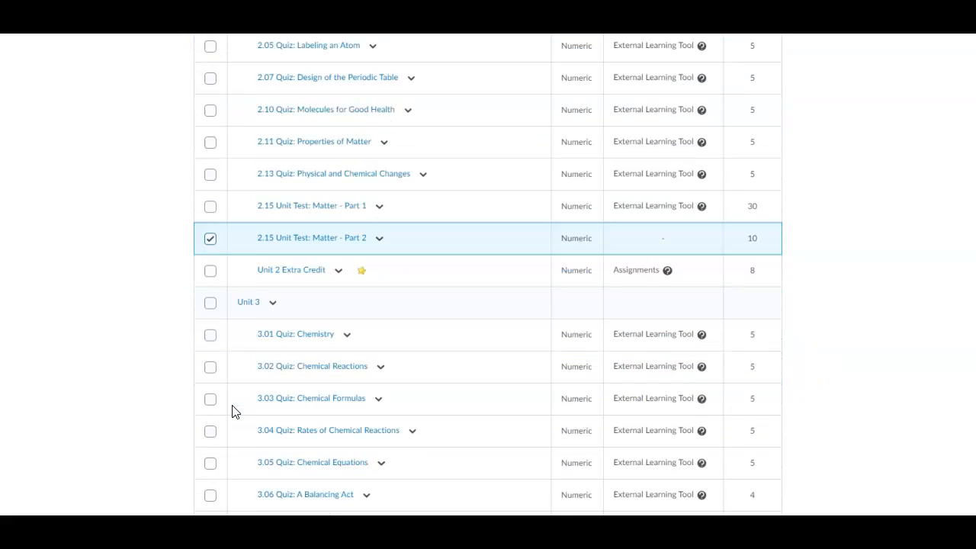
{"action": "left_click", "coordinate": [210, 365]}
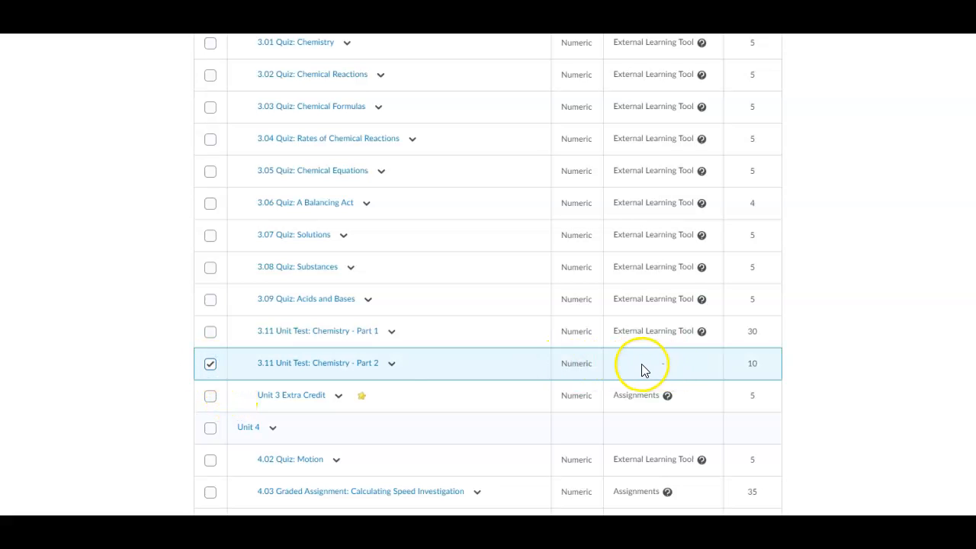
{"action": "scroll", "coordinate": [404, 412], "scroll_direction": "down", "scroll_amount": 4}
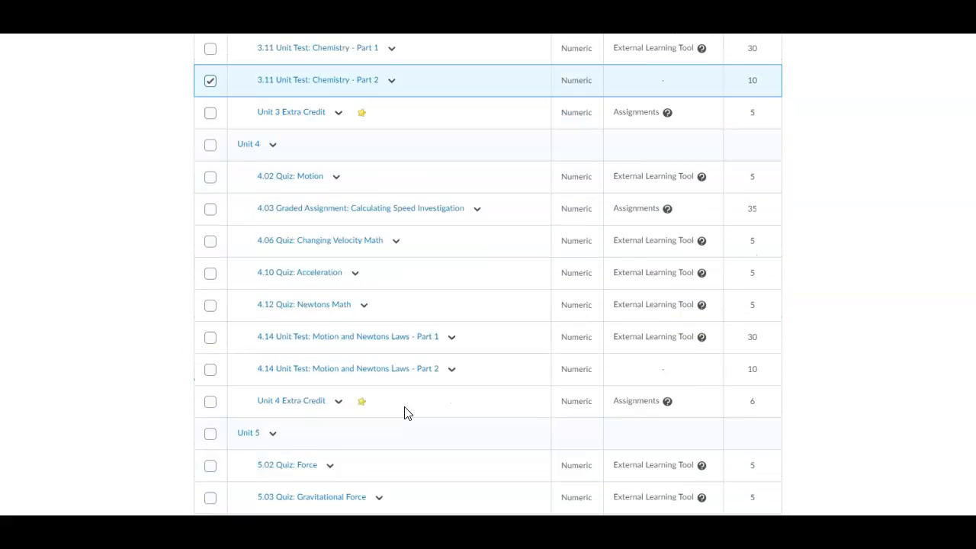
{"action": "scroll", "coordinate": [404, 412], "scroll_direction": "down", "scroll_amount": 1}
{"action": "left_click", "coordinate": [210, 275]}
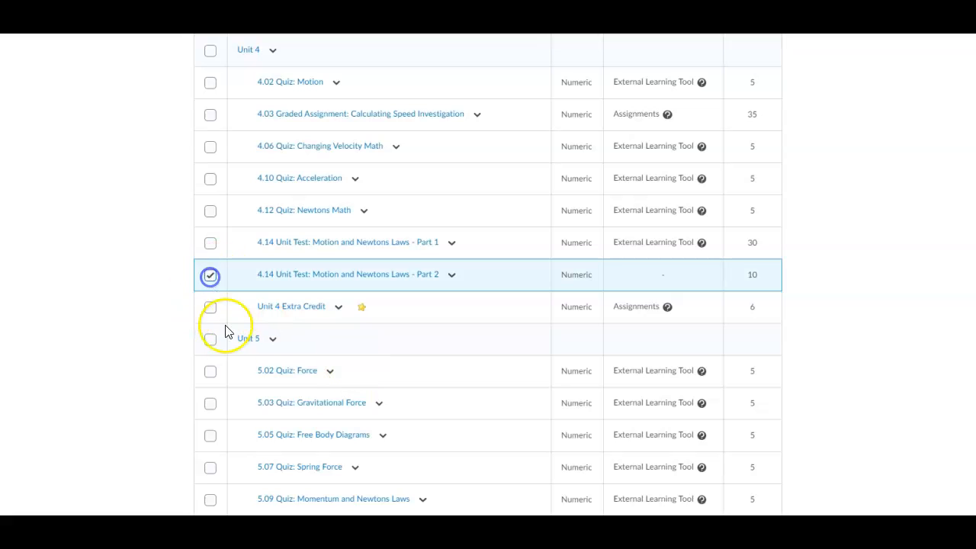
{"action": "scroll", "coordinate": [233, 405], "scroll_direction": "down", "scroll_amount": 3}
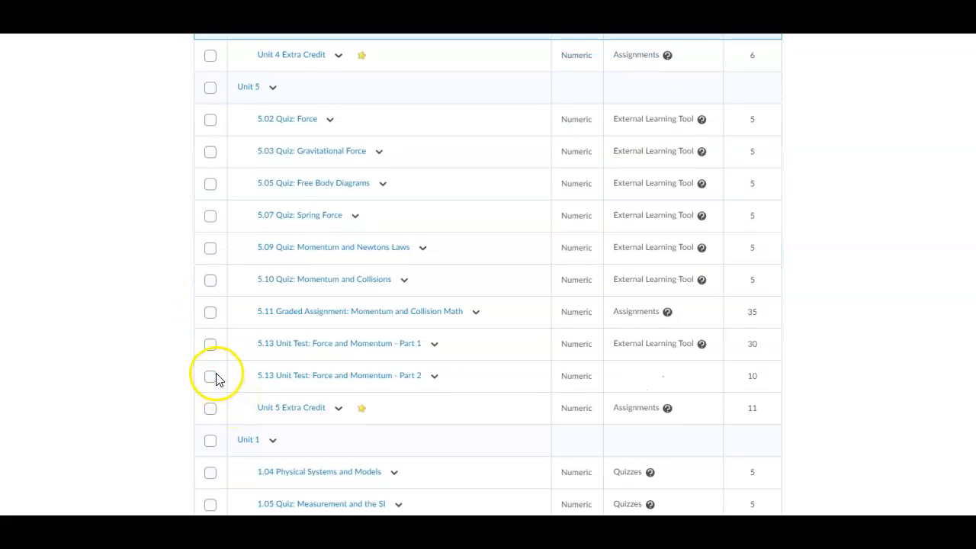
{"action": "left_click", "coordinate": [210, 377]}
{"action": "scroll", "coordinate": [254, 398], "scroll_direction": "up", "scroll_amount": 7}
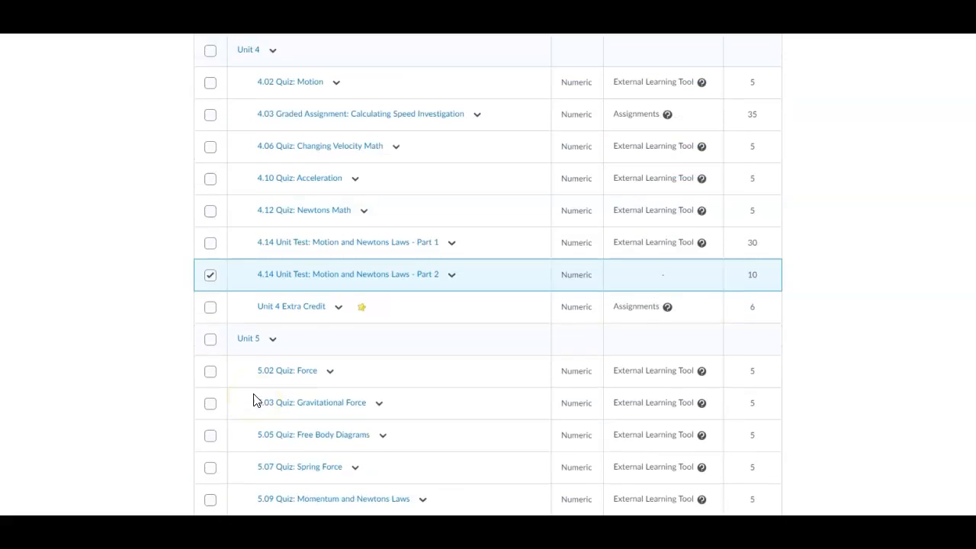
{"action": "scroll", "coordinate": [256, 400], "scroll_direction": "up", "scroll_amount": 9}
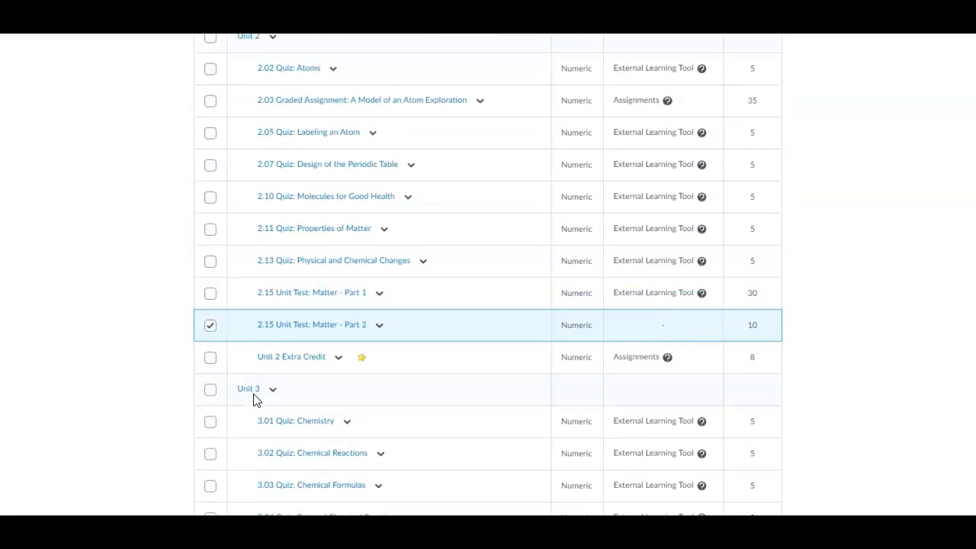
{"action": "scroll", "coordinate": [255, 400], "scroll_direction": "up", "scroll_amount": 2}
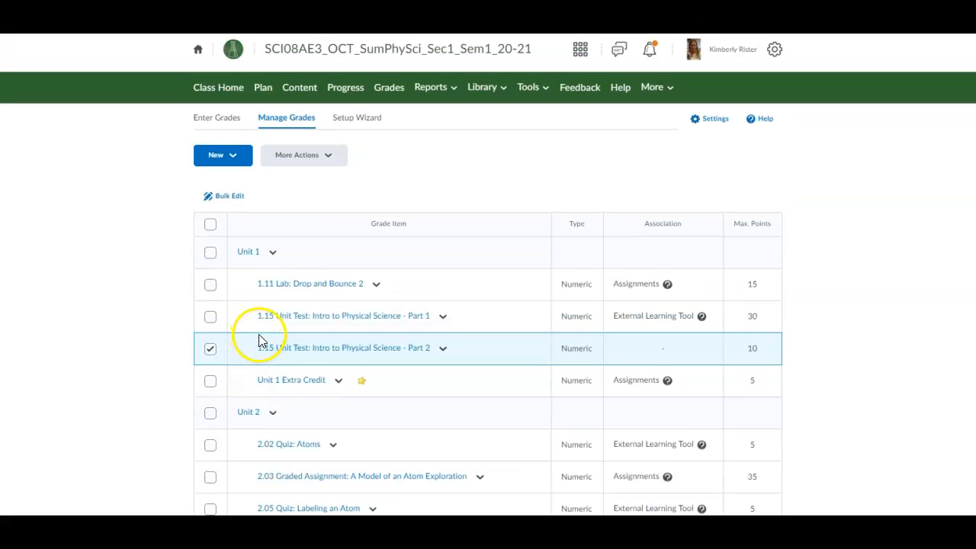
Step: Open More Actions > Delete and mark the 1.15, 2.15 and 3.11 Part 2 unit tests
{"action": "left_click", "coordinate": [314, 155]}
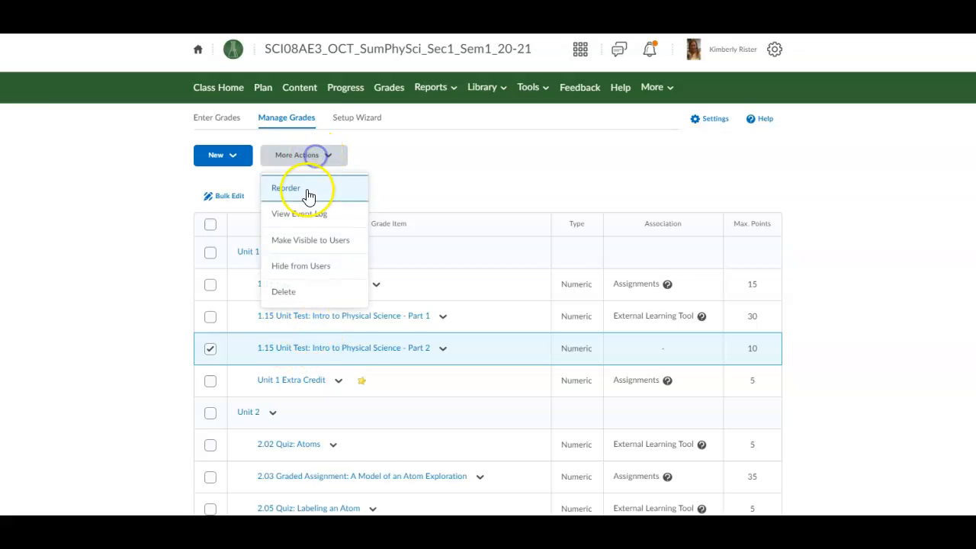
{"action": "left_click", "coordinate": [294, 296]}
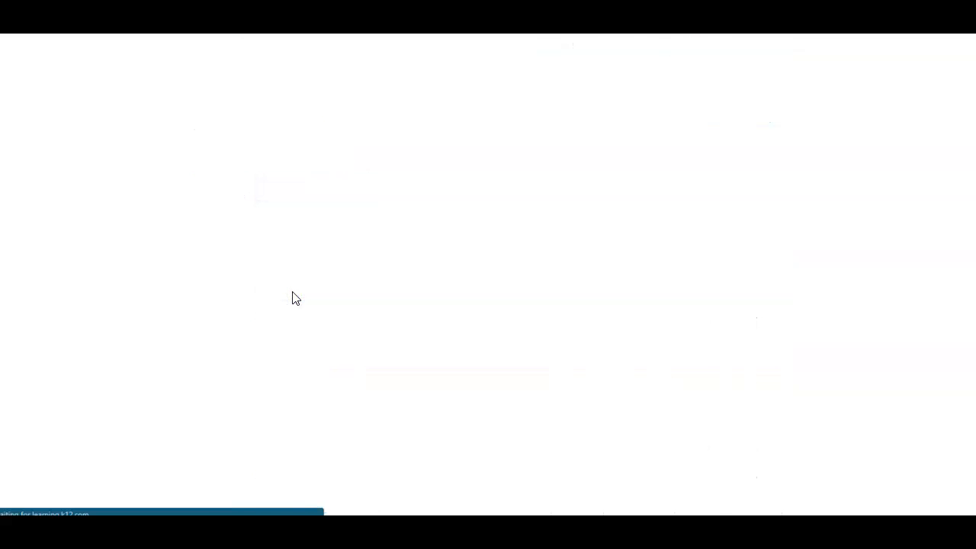
{"action": "scroll", "coordinate": [293, 297], "scroll_direction": "down", "scroll_amount": 2}
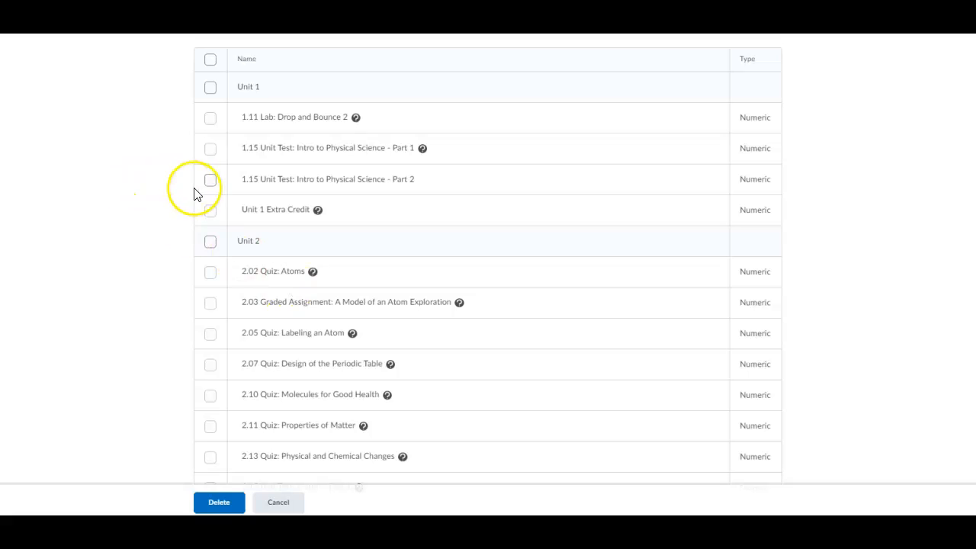
{"action": "left_click", "coordinate": [210, 180]}
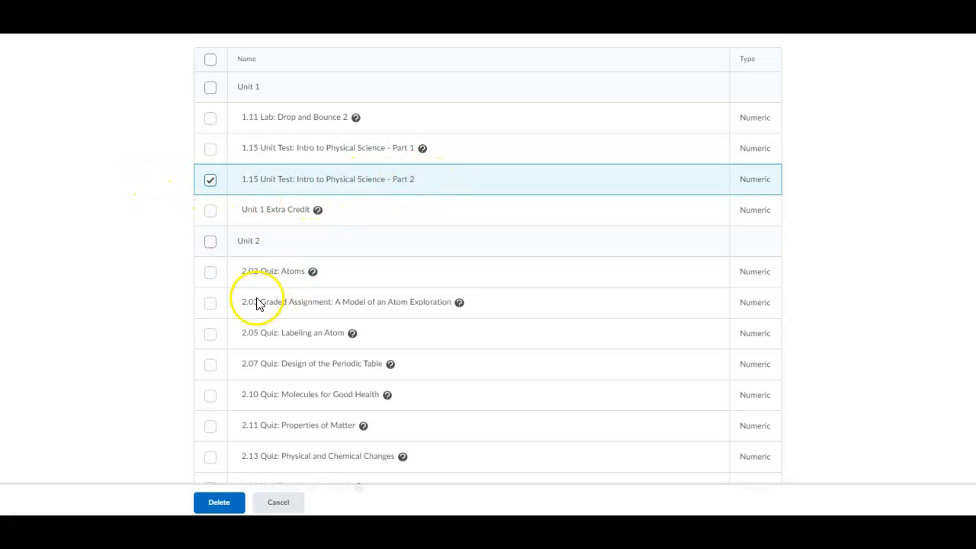
{"action": "scroll", "coordinate": [257, 303], "scroll_direction": "down", "scroll_amount": 3}
{"action": "left_click", "coordinate": [211, 268]}
{"action": "scroll", "coordinate": [217, 347], "scroll_direction": "down", "scroll_amount": 4}
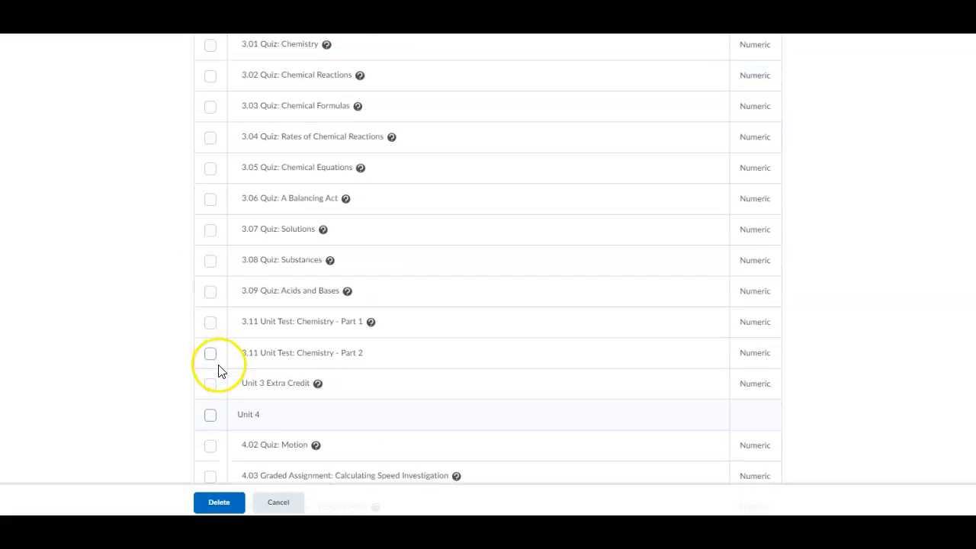
{"action": "left_click", "coordinate": [212, 355]}
Step: Mark the 4.14 and 5.13 Part 2 unit tests and confirm deleting all five
{"action": "scroll", "coordinate": [213, 364], "scroll_direction": "down", "scroll_amount": 5}
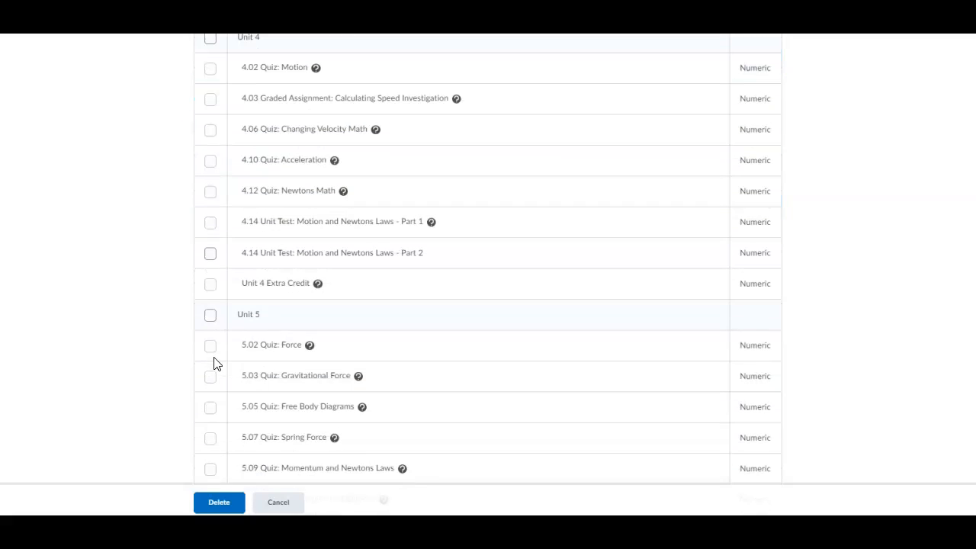
{"action": "left_click", "coordinate": [208, 257]}
{"action": "scroll", "coordinate": [221, 321], "scroll_direction": "down", "scroll_amount": 3}
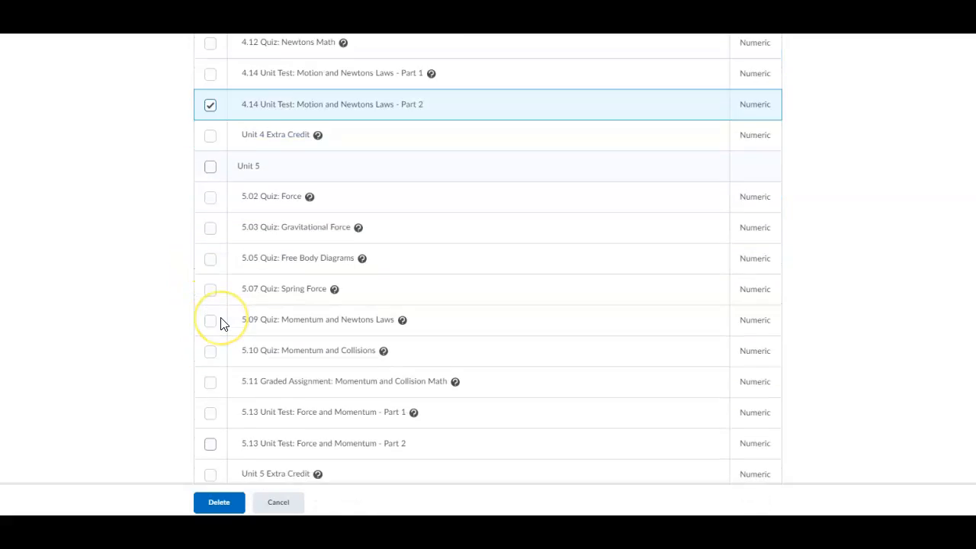
{"action": "left_click", "coordinate": [212, 342]}
{"action": "left_click", "coordinate": [219, 501]}
{"action": "left_click", "coordinate": [412, 296]}
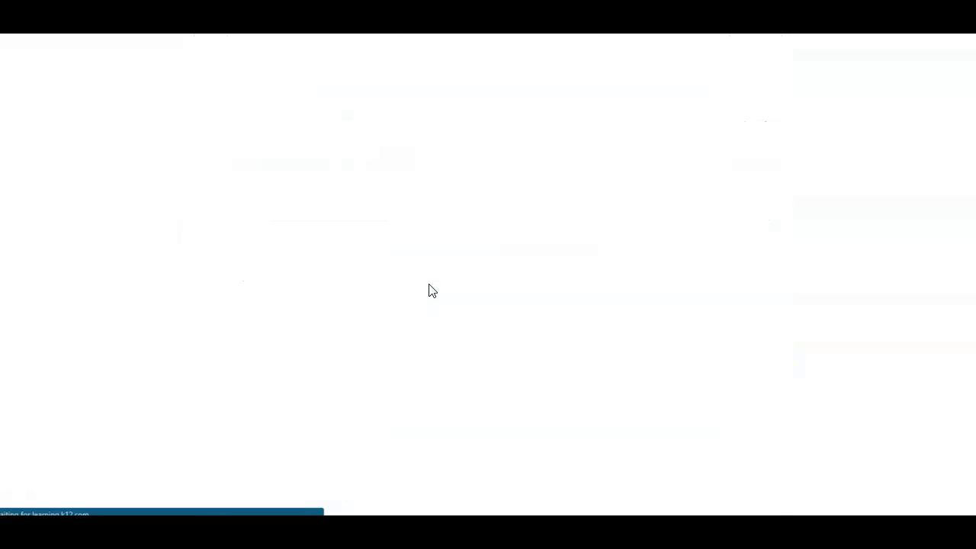
Step: Select quizzes 1.04, 1.05, 1.07, 1.09, the Unit 2 Eggcellent lab and the 2.15 Part 2 test
{"action": "scroll", "coordinate": [324, 311], "scroll_direction": "down", "scroll_amount": 8}
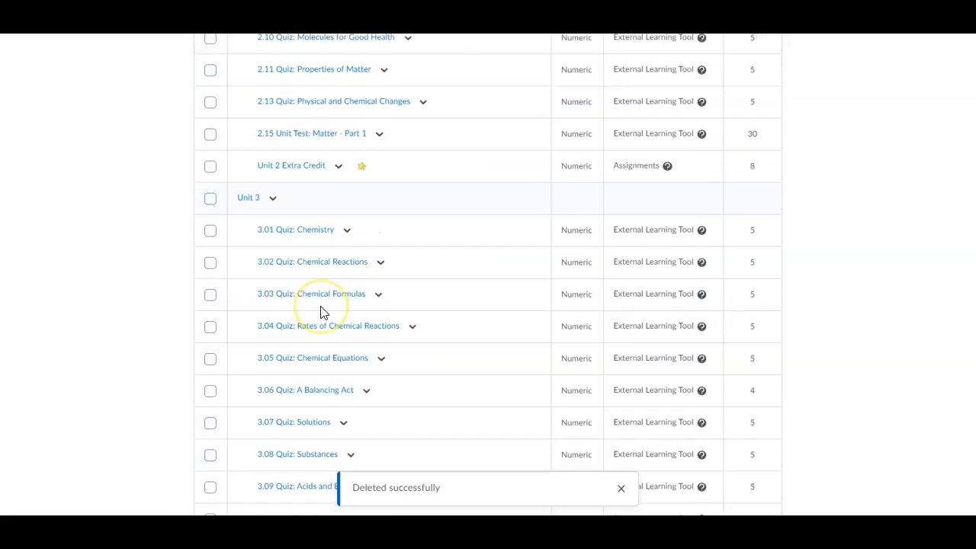
{"action": "scroll", "coordinate": [324, 311], "scroll_direction": "down", "scroll_amount": 7}
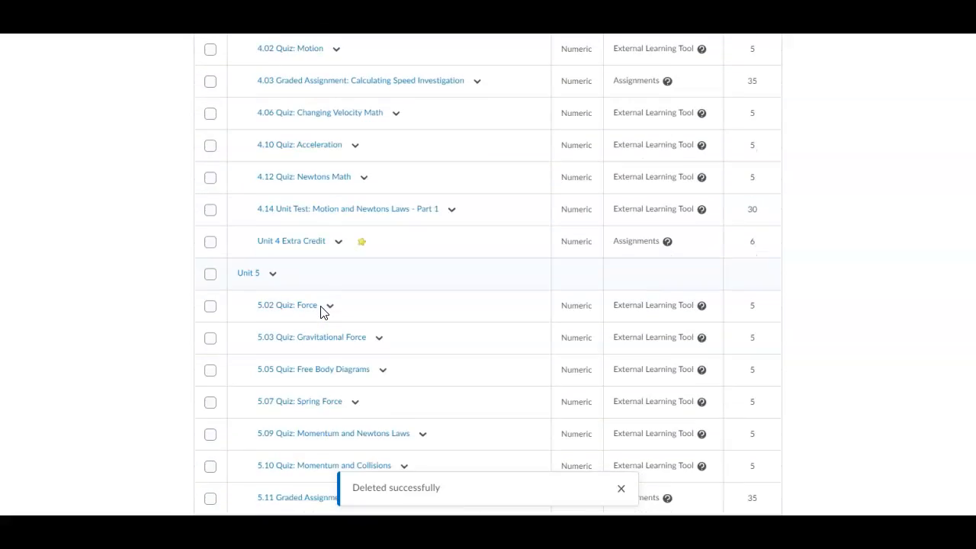
{"action": "scroll", "coordinate": [322, 314], "scroll_direction": "down", "scroll_amount": 4}
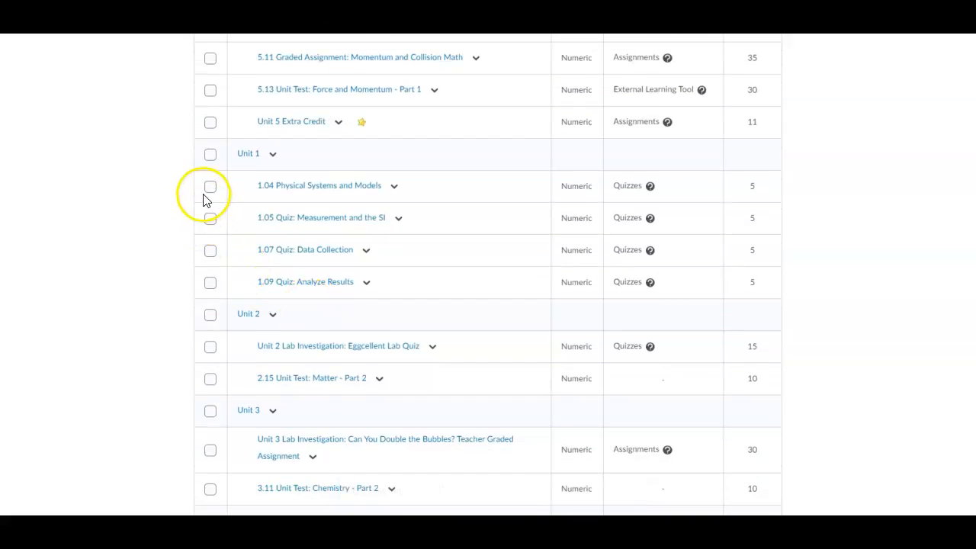
{"action": "left_click", "coordinate": [210, 186]}
{"action": "left_click", "coordinate": [210, 218]}
{"action": "left_click", "coordinate": [210, 250]}
{"action": "left_click", "coordinate": [210, 282]}
{"action": "left_click", "coordinate": [211, 349]}
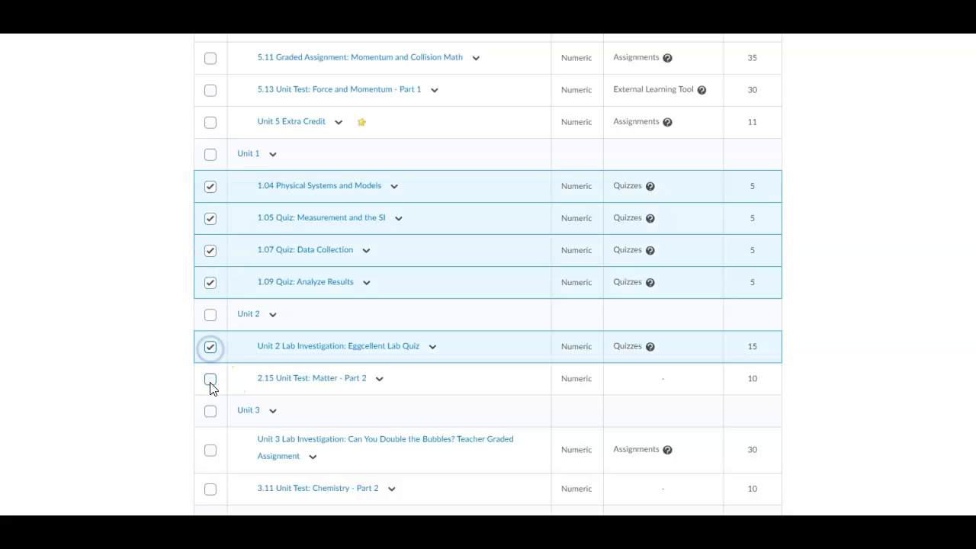
{"action": "left_click", "coordinate": [211, 381]}
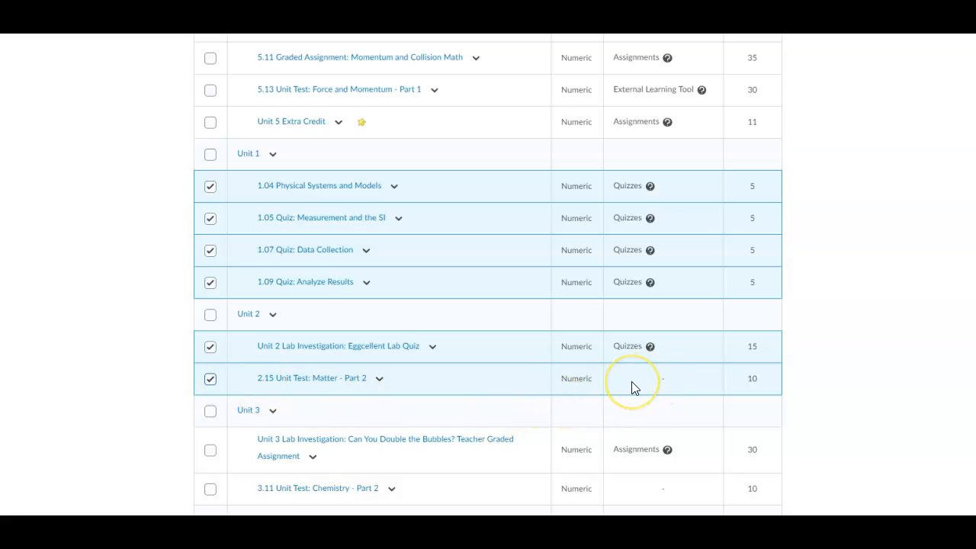
Step: Select the Unit 3 and Unit 4 labs, the 3.11, 4.12, 5.13 Part 2 tests and the Slime Quiz
{"action": "scroll", "coordinate": [627, 381], "scroll_direction": "down", "scroll_amount": 3}
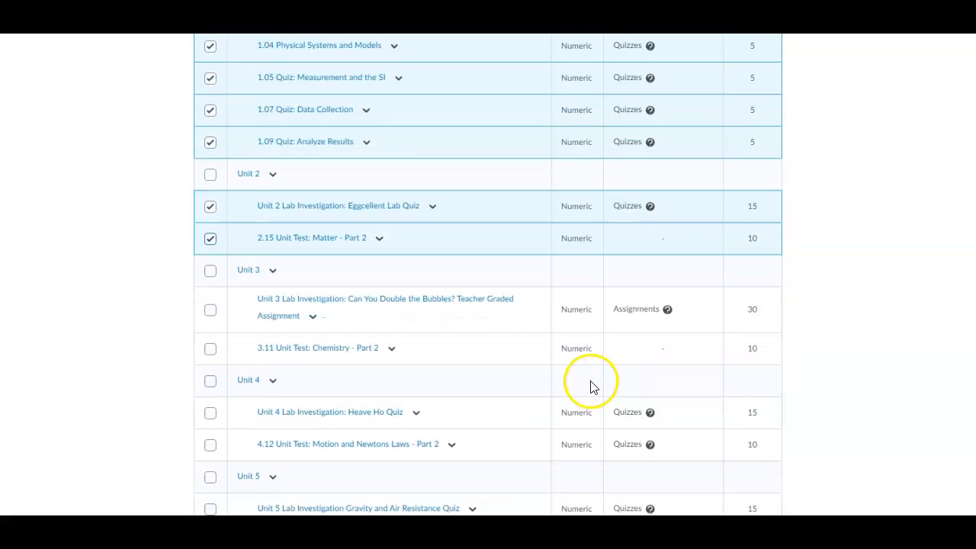
{"action": "left_click", "coordinate": [210, 199]}
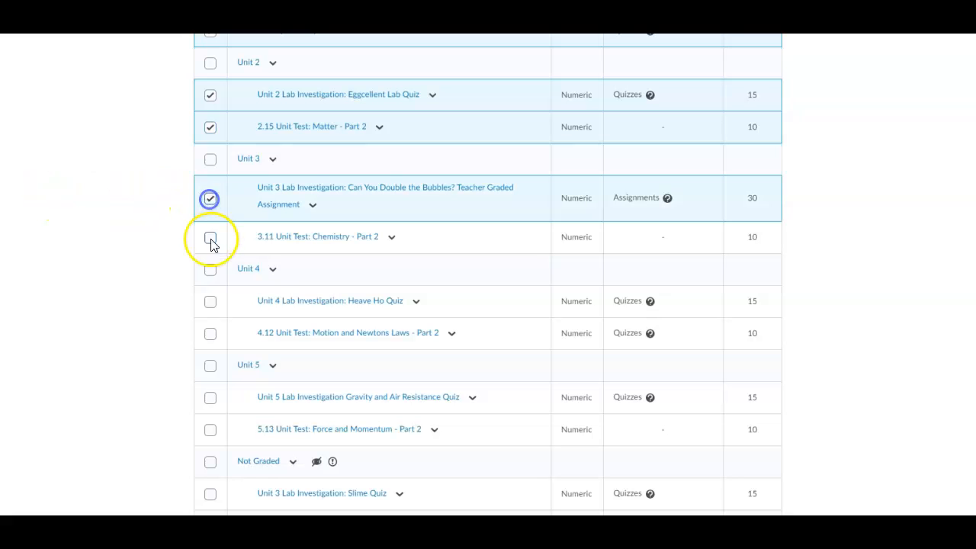
{"action": "left_click", "coordinate": [210, 238]}
{"action": "left_click", "coordinate": [210, 303]}
{"action": "left_click", "coordinate": [210, 335]}
{"action": "scroll", "coordinate": [212, 339], "scroll_direction": "down", "scroll_amount": 2}
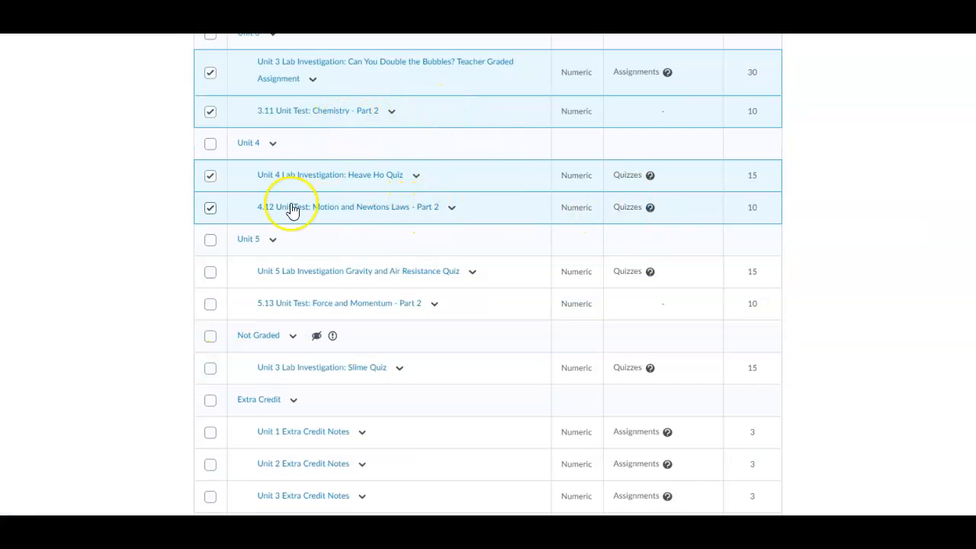
{"action": "scroll", "coordinate": [212, 261], "scroll_direction": "down", "scroll_amount": 1}
{"action": "left_click", "coordinate": [211, 241]}
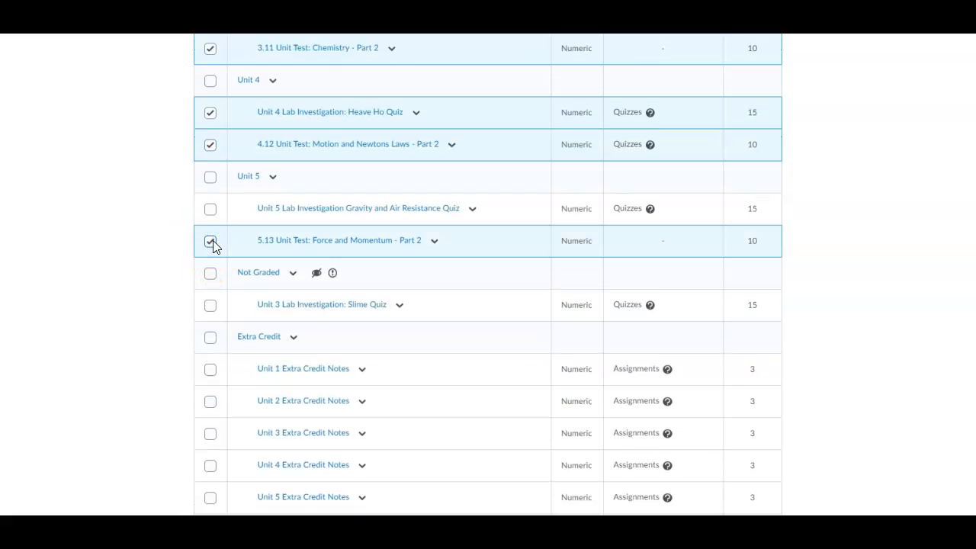
{"action": "left_click", "coordinate": [210, 305]}
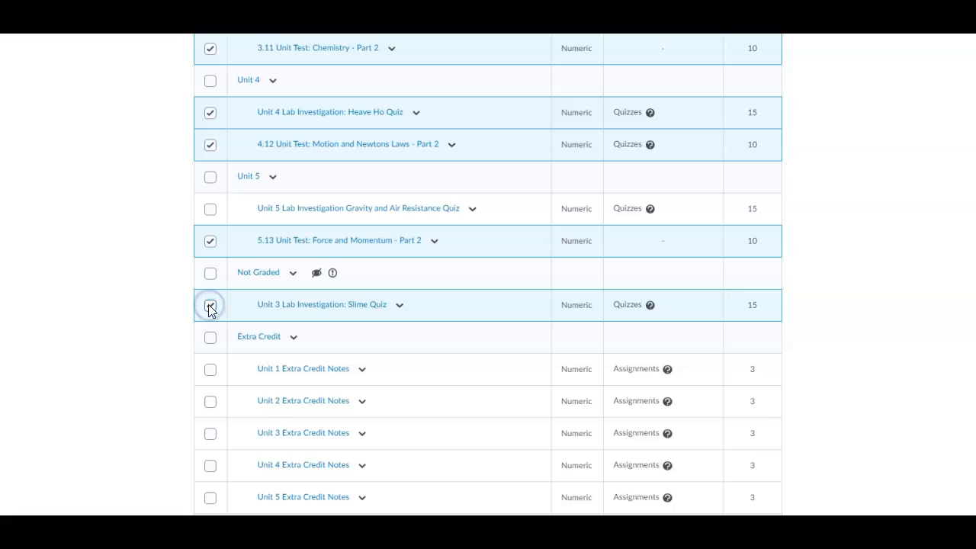
{"action": "scroll", "coordinate": [211, 310], "scroll_direction": "up", "scroll_amount": 15}
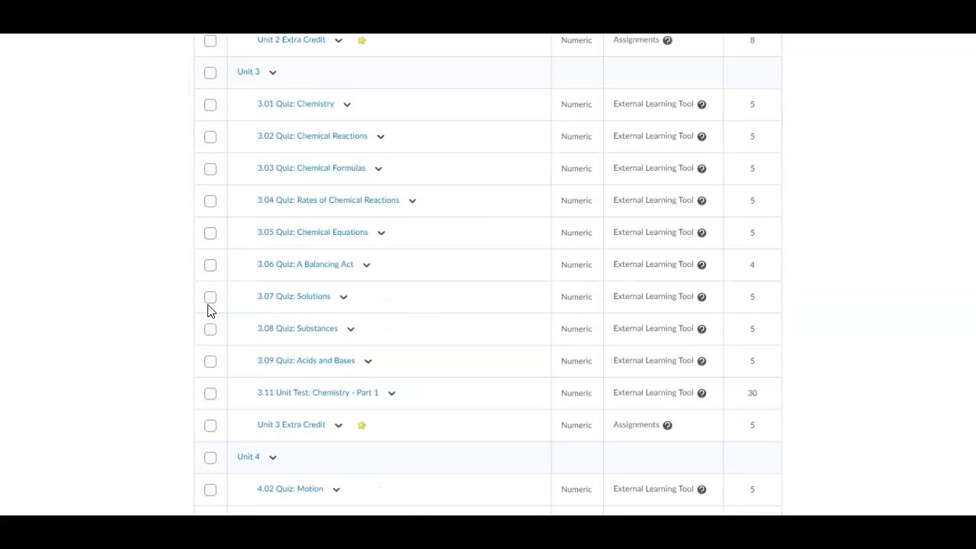
{"action": "scroll", "coordinate": [211, 312], "scroll_direction": "up", "scroll_amount": 5}
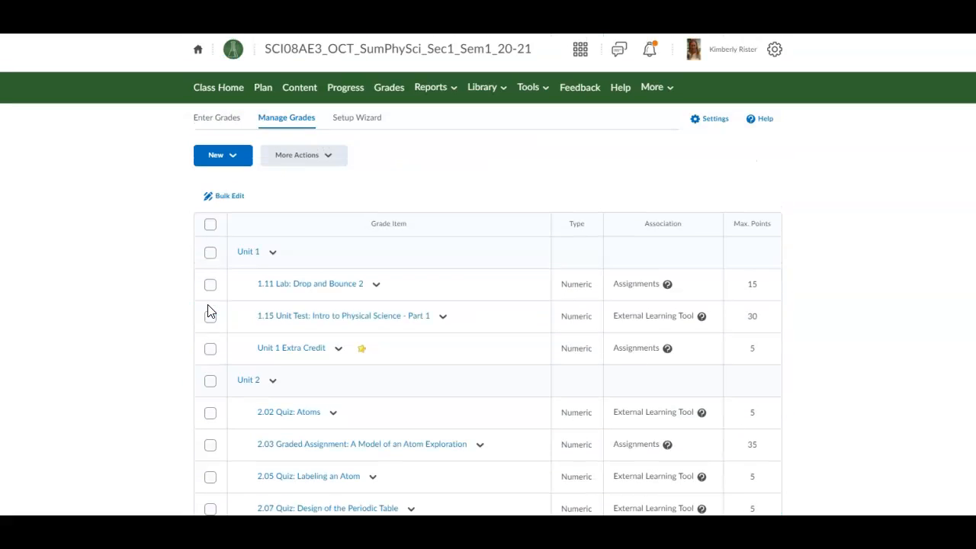
Step: In Bulk Edit, assign quizzes 1.04, 1.05, 1.07 and 1.09 to Unit 1
{"action": "left_click", "coordinate": [219, 204]}
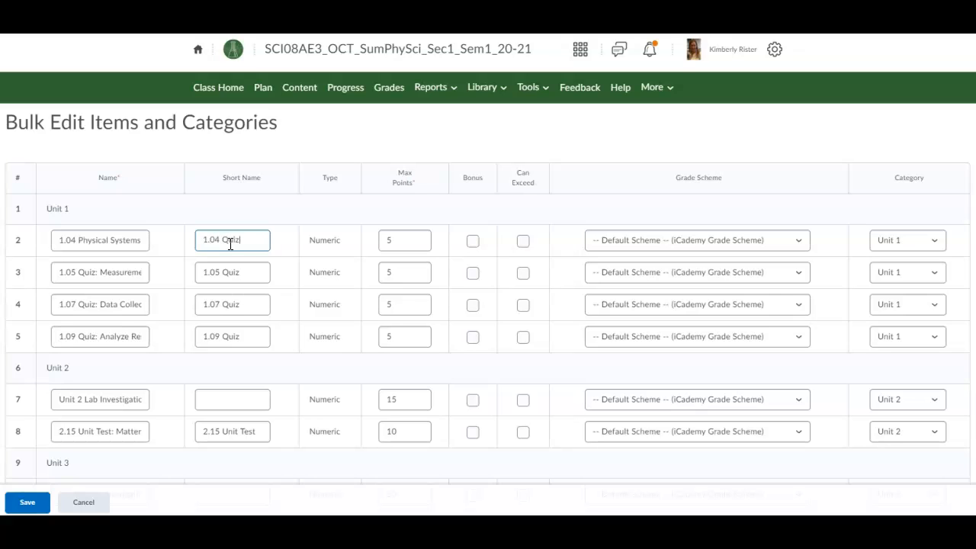
{"action": "left_click", "coordinate": [901, 240]}
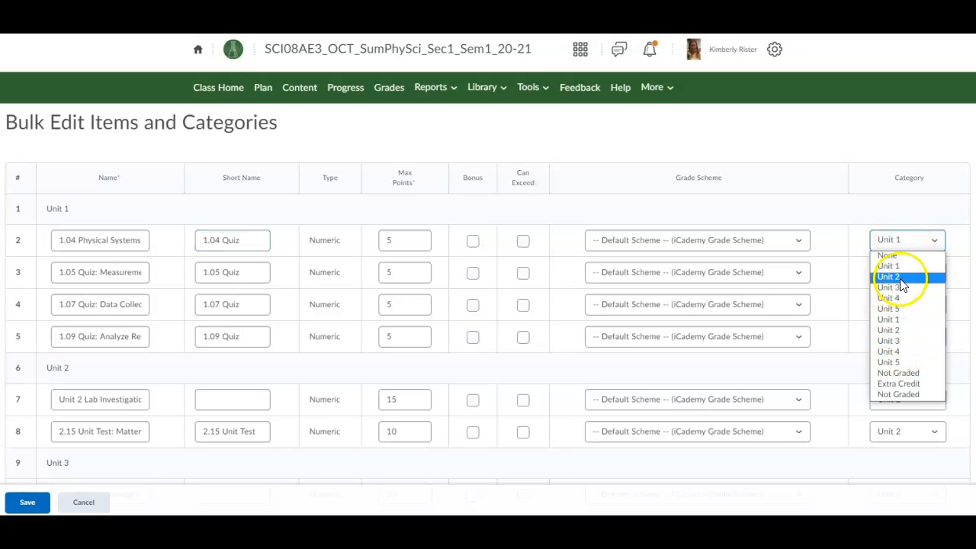
{"action": "left_click", "coordinate": [899, 271]}
{"action": "left_click", "coordinate": [897, 279]}
{"action": "left_click", "coordinate": [894, 306]}
{"action": "left_click", "coordinate": [890, 309]}
{"action": "left_click", "coordinate": [887, 329]}
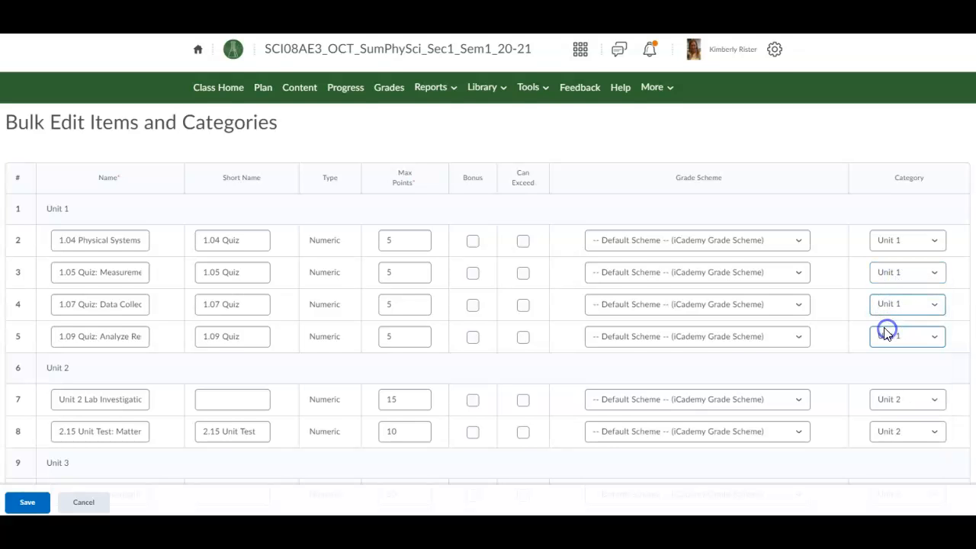
{"action": "scroll", "coordinate": [887, 331], "scroll_direction": "down", "scroll_amount": 1}
{"action": "left_click", "coordinate": [890, 281]}
{"action": "left_click", "coordinate": [890, 300]}
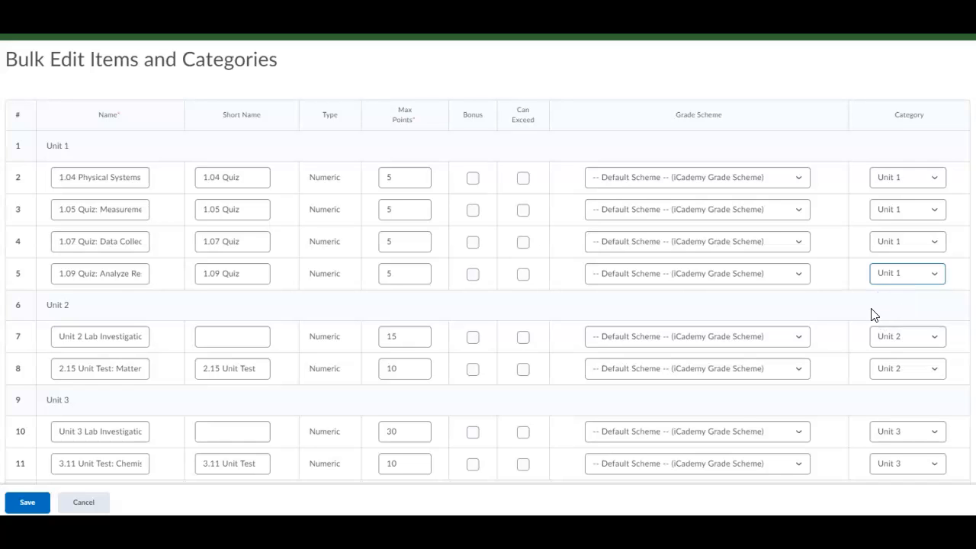
Step: Put the Unit 2 lab and 2.15 test in Unit 2, the Unit 3 lab and 3.11 test in Unit 3
{"action": "left_click", "coordinate": [905, 338]}
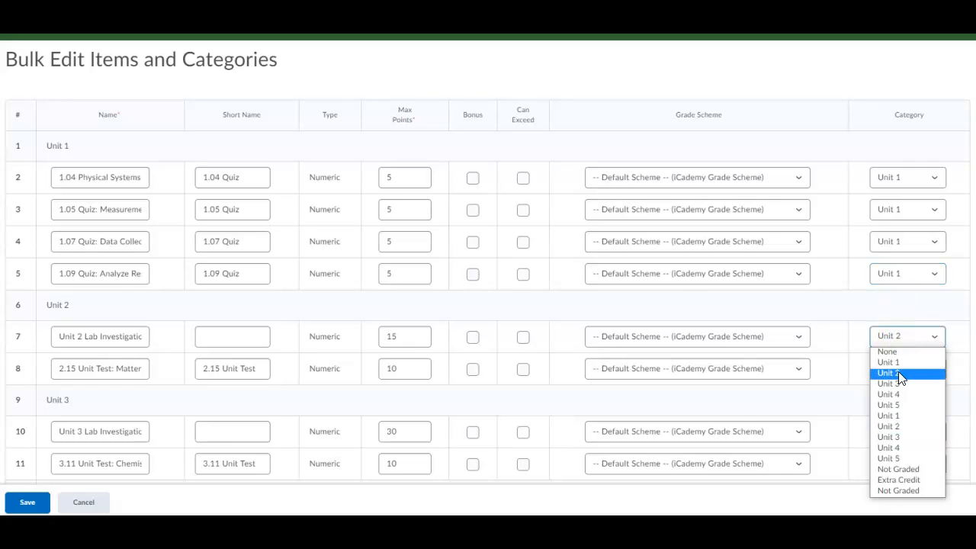
{"action": "left_click", "coordinate": [900, 373]}
{"action": "left_click", "coordinate": [897, 369]}
{"action": "left_click", "coordinate": [886, 241]}
{"action": "scroll", "coordinate": [882, 372], "scroll_direction": "down", "scroll_amount": 2}
{"action": "left_click", "coordinate": [885, 306]}
{"action": "left_click", "coordinate": [882, 355]}
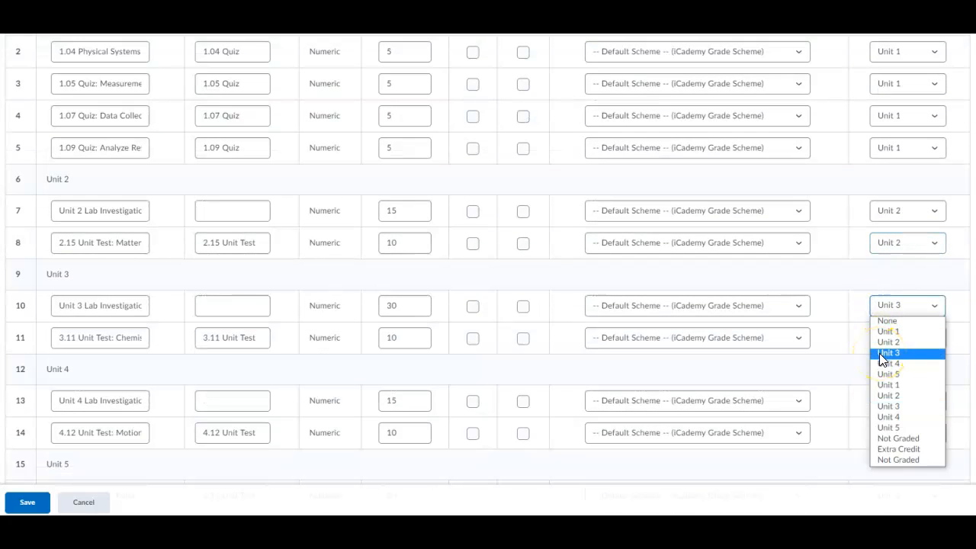
{"action": "left_click", "coordinate": [885, 338]}
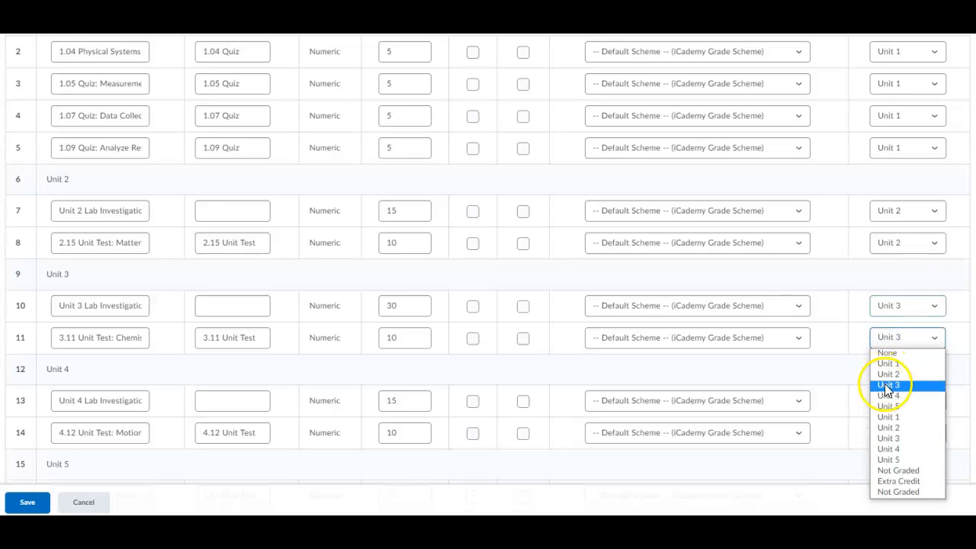
{"action": "left_click", "coordinate": [887, 385]}
Step: Put the Unit 4 lab and 4.12 test in Unit 4, 5.13 in Unit 5, Slime Quiz in Unit 3, and save
{"action": "scroll", "coordinate": [885, 386], "scroll_direction": "down", "scroll_amount": 2}
{"action": "left_click", "coordinate": [887, 293]}
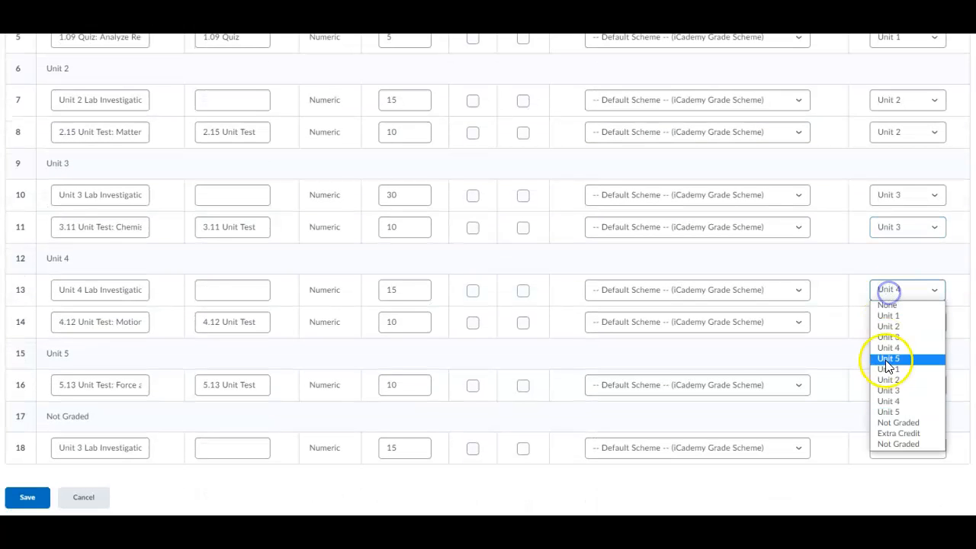
{"action": "left_click", "coordinate": [888, 348]}
{"action": "left_click", "coordinate": [890, 328]}
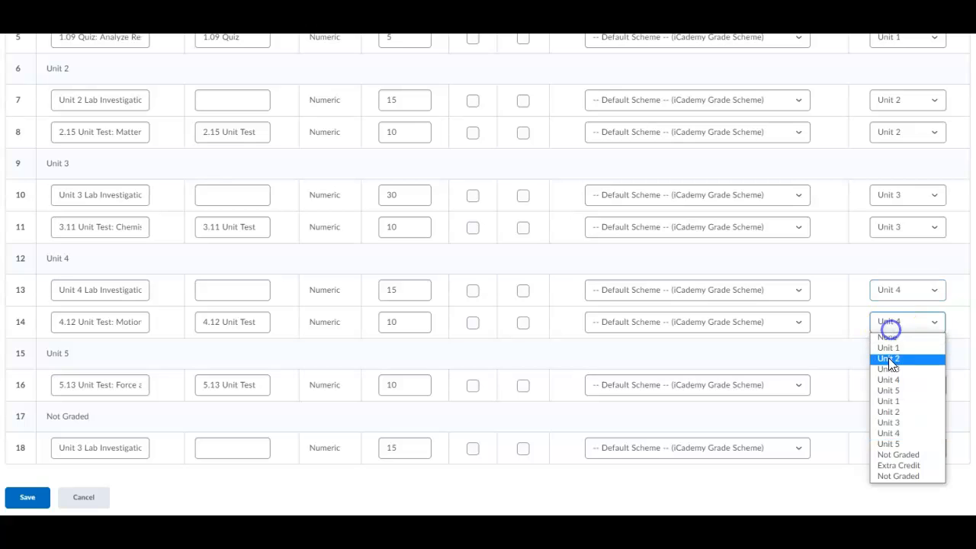
{"action": "left_click", "coordinate": [888, 379]}
{"action": "left_click", "coordinate": [890, 381]}
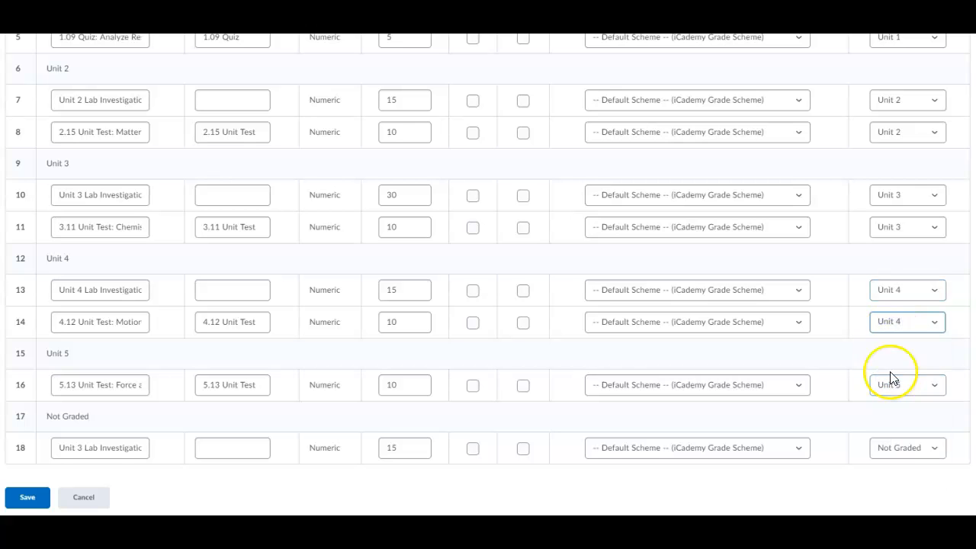
{"action": "left_click", "coordinate": [888, 282]}
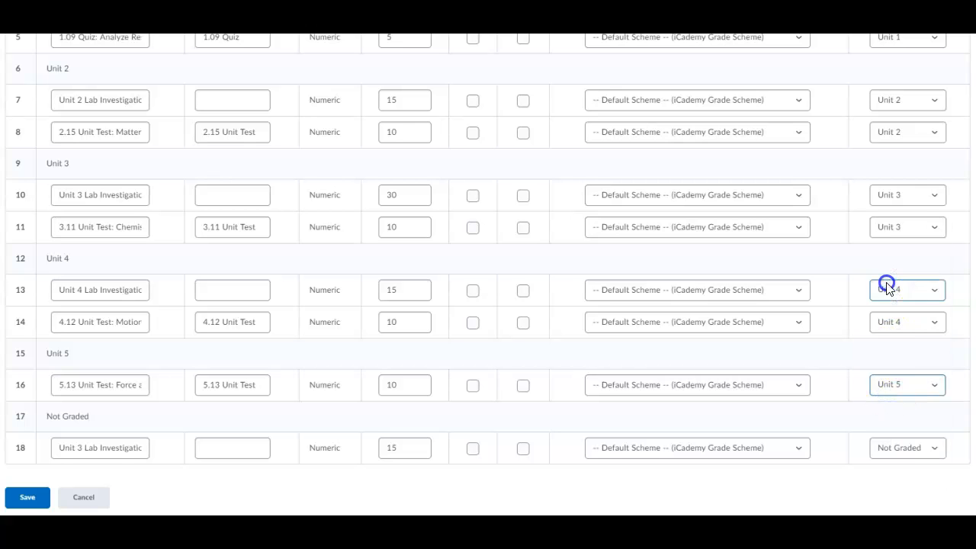
{"action": "left_click", "coordinate": [890, 449]}
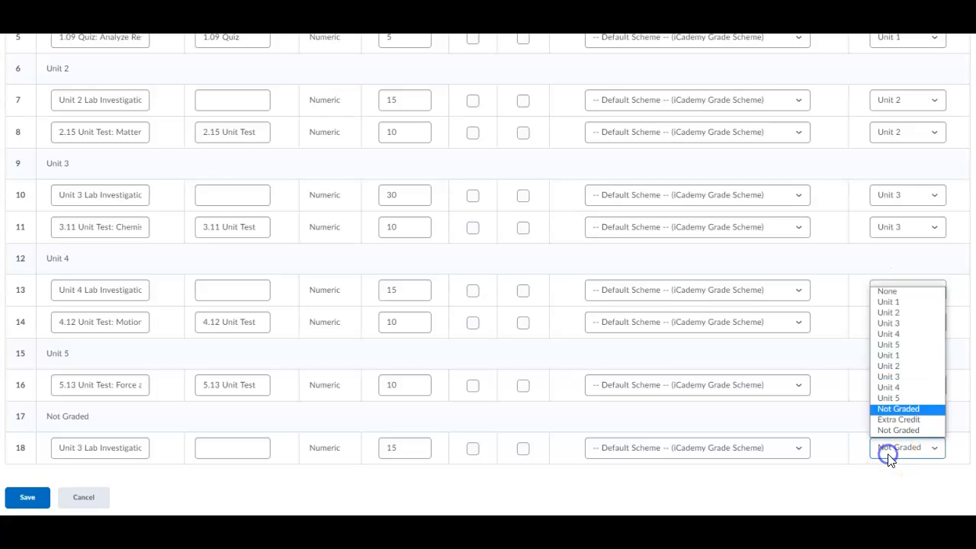
{"action": "left_click", "coordinate": [880, 324]}
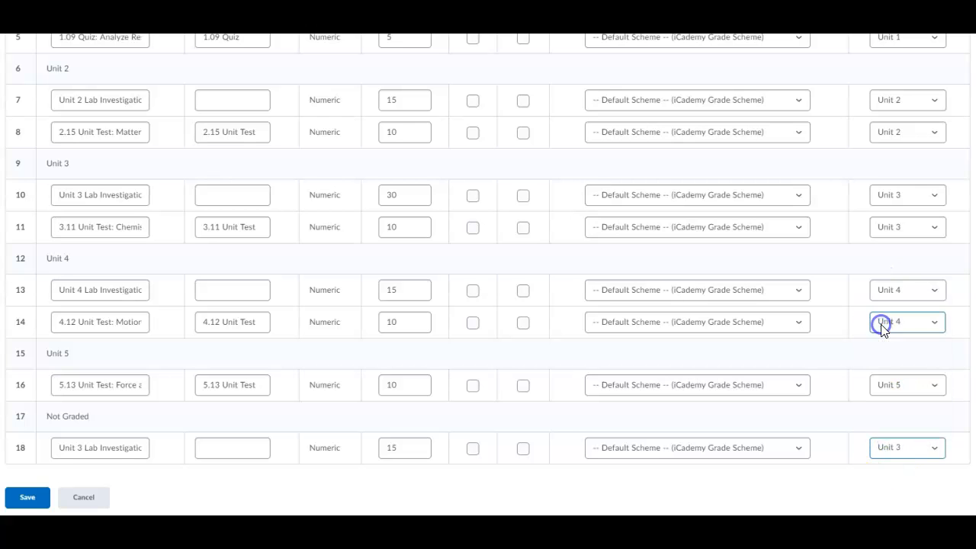
{"action": "left_click", "coordinate": [27, 498]}
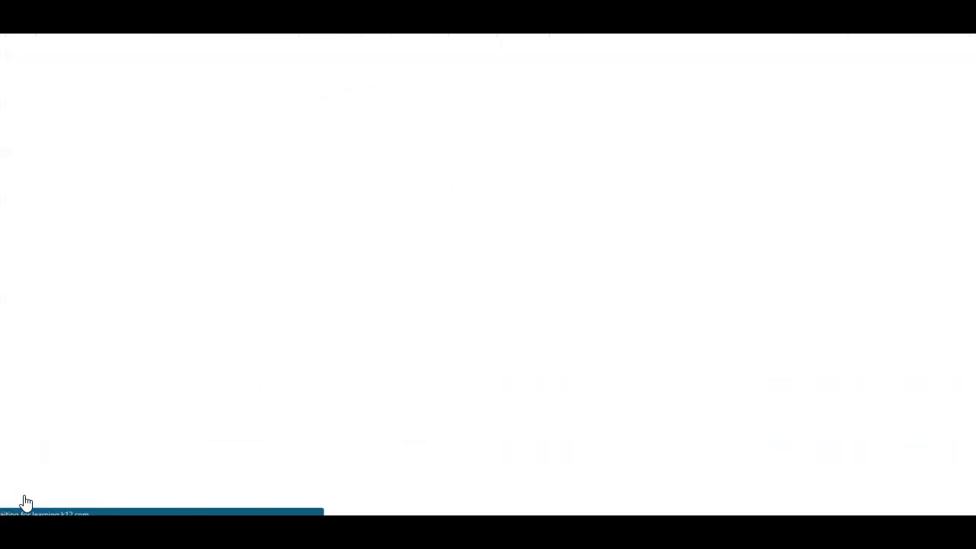
Step: Review the saved unit categories, select the empty duplicate Unit 1 category, and open More Actions
{"action": "scroll", "coordinate": [166, 457], "scroll_direction": "down", "scroll_amount": 3}
{"action": "scroll", "coordinate": [168, 454], "scroll_direction": "down", "scroll_amount": 15}
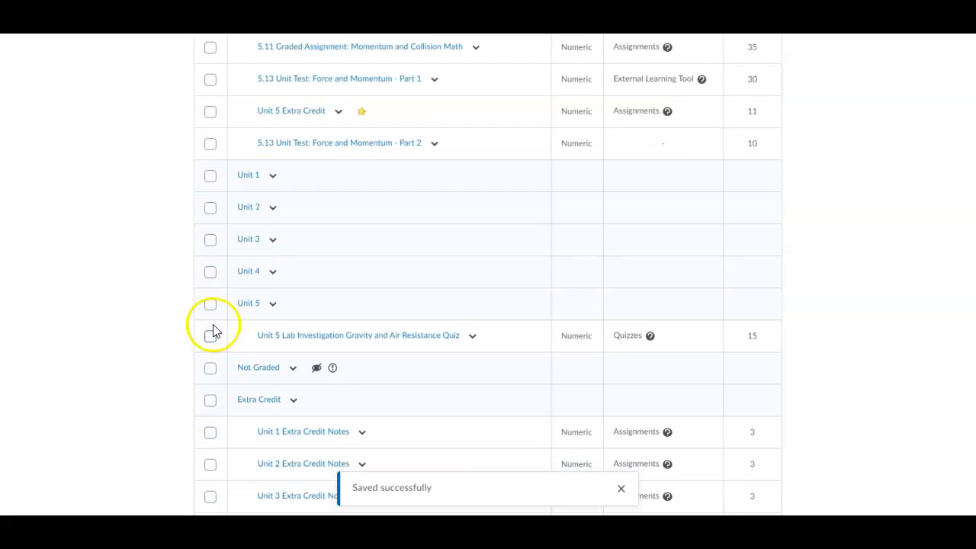
{"action": "left_click", "coordinate": [210, 175]}
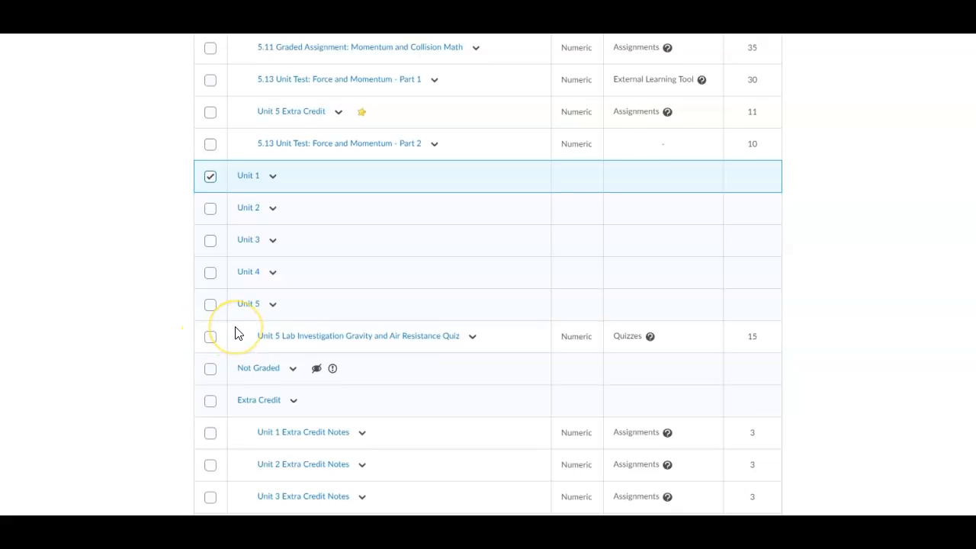
{"action": "scroll", "coordinate": [235, 333], "scroll_direction": "up", "scroll_amount": 6}
{"action": "scroll", "coordinate": [236, 333], "scroll_direction": "up", "scroll_amount": 12}
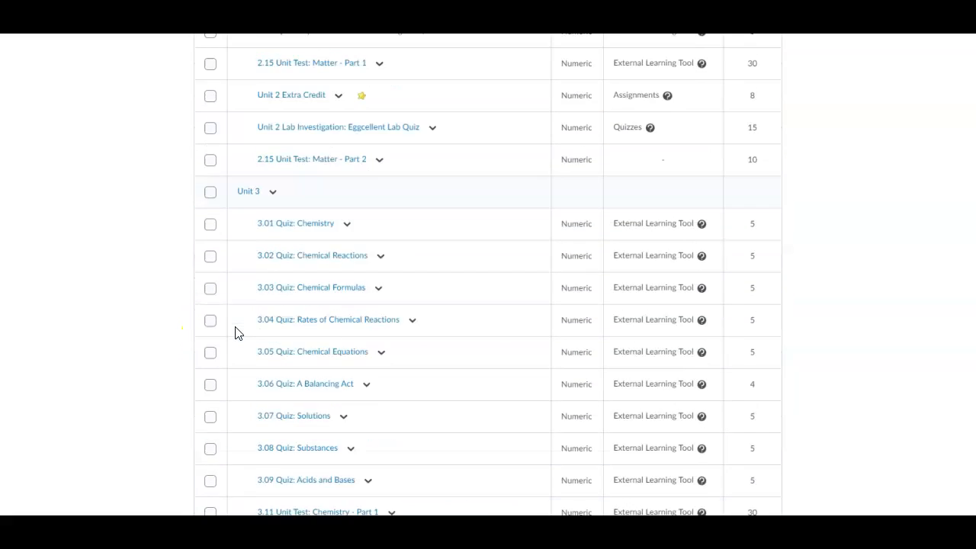
{"action": "scroll", "coordinate": [276, 281], "scroll_direction": "up", "scroll_amount": 4}
{"action": "left_click", "coordinate": [298, 155]}
Step: On the Delete page, mark the duplicate Unit 1, Unit 3 and Unit 5 categories and confirm deletion
{"action": "left_click", "coordinate": [294, 291]}
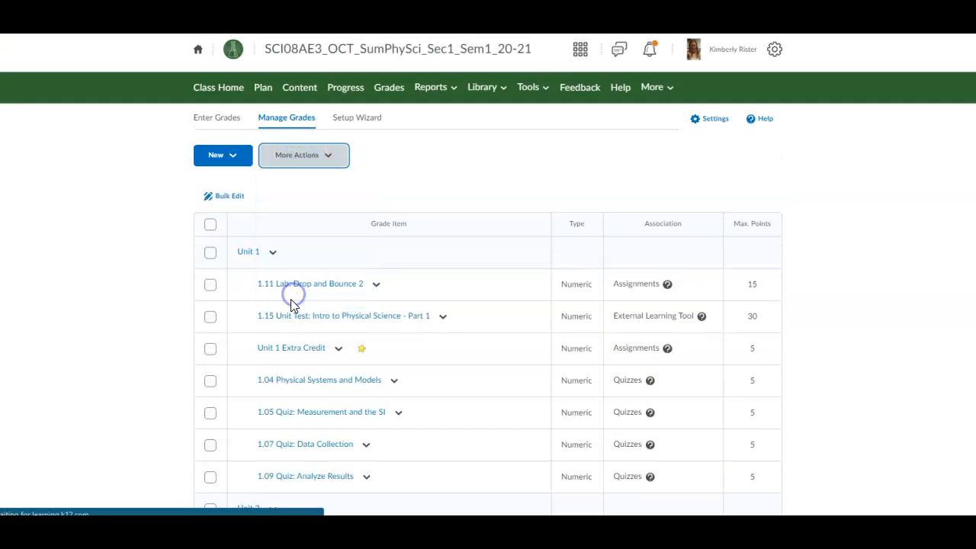
{"action": "scroll", "coordinate": [292, 305], "scroll_direction": "down", "scroll_amount": 20}
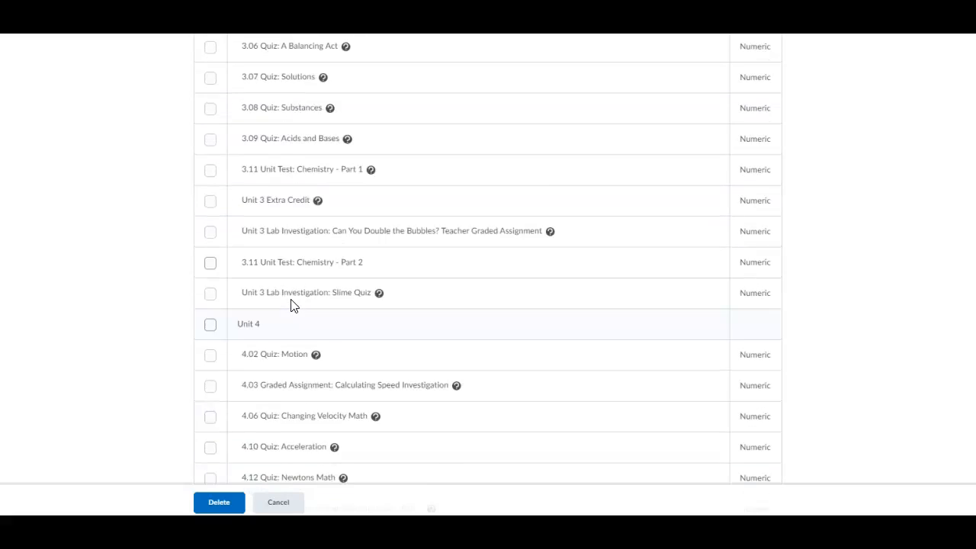
{"action": "scroll", "coordinate": [291, 305], "scroll_direction": "down", "scroll_amount": 4}
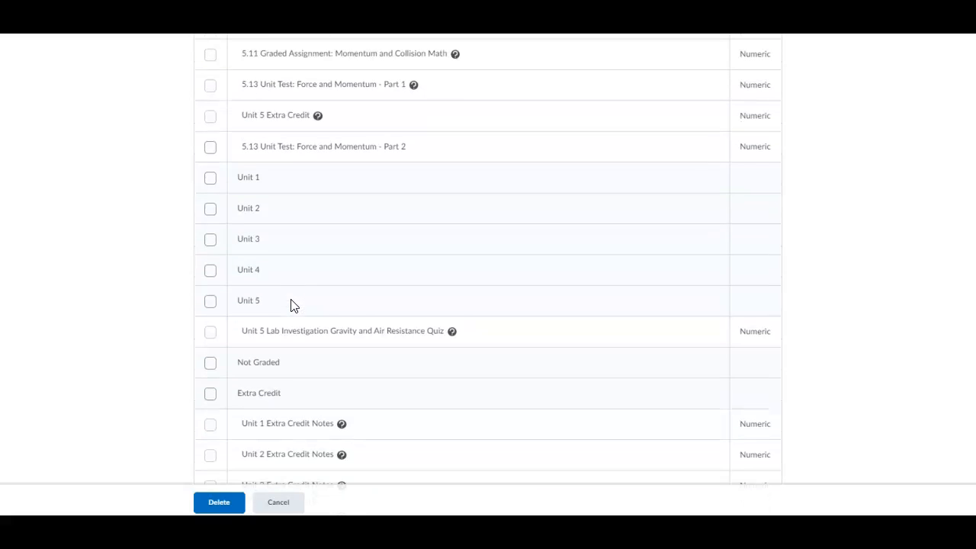
{"action": "left_click", "coordinate": [210, 179]}
{"action": "left_click", "coordinate": [210, 239]}
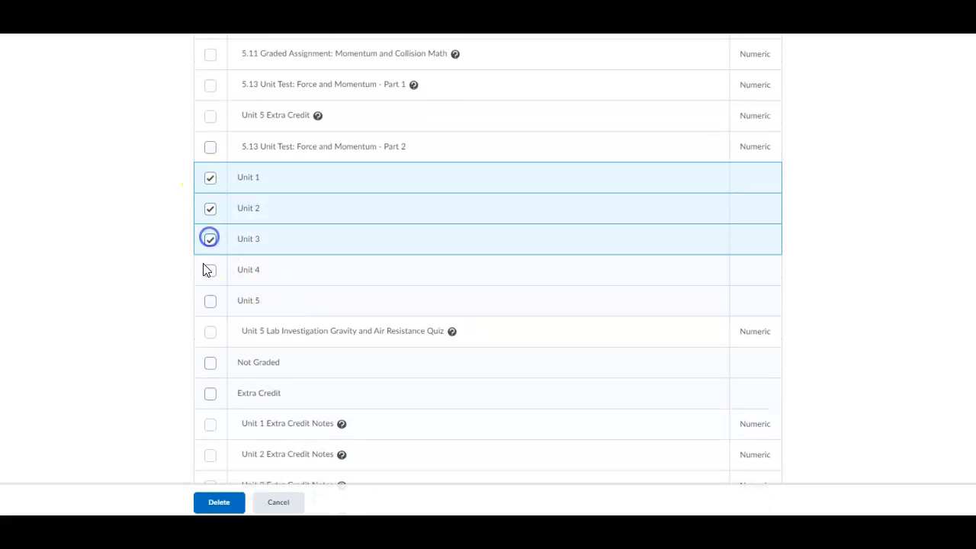
{"action": "left_click", "coordinate": [211, 302]}
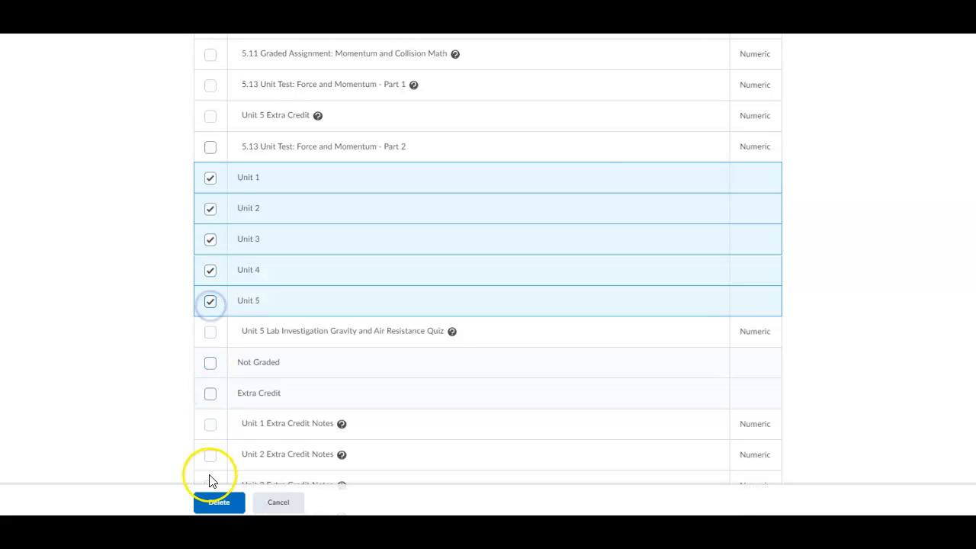
{"action": "left_click", "coordinate": [212, 503]}
{"action": "left_click", "coordinate": [410, 282]}
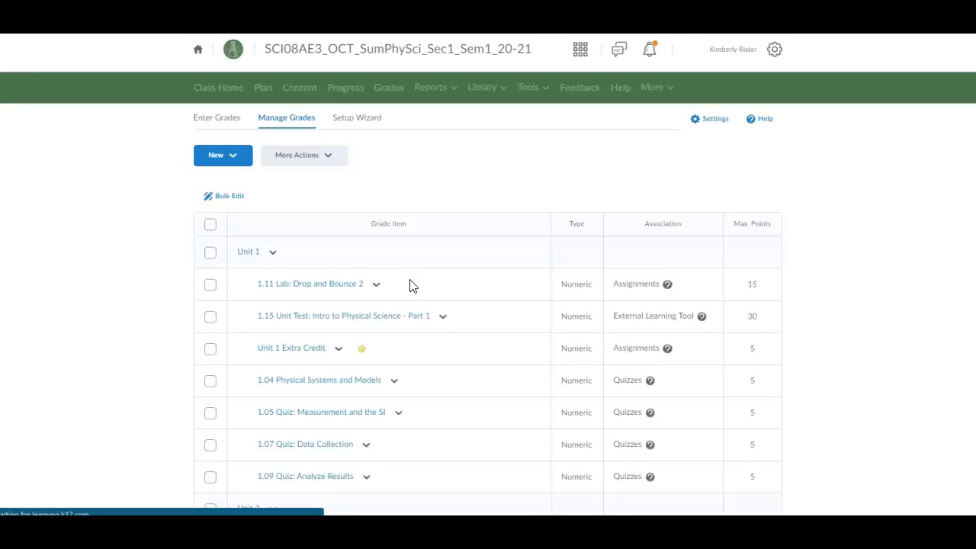
{"action": "scroll", "coordinate": [389, 284], "scroll_direction": "down", "scroll_amount": 3}
{"action": "scroll", "coordinate": [387, 285], "scroll_direction": "down", "scroll_amount": 11}
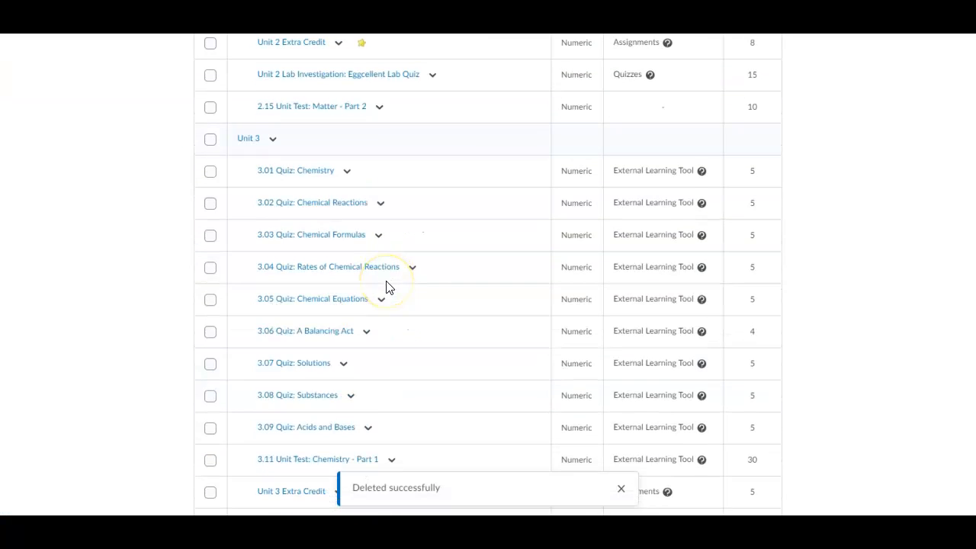
{"action": "scroll", "coordinate": [387, 288], "scroll_direction": "down", "scroll_amount": 3}
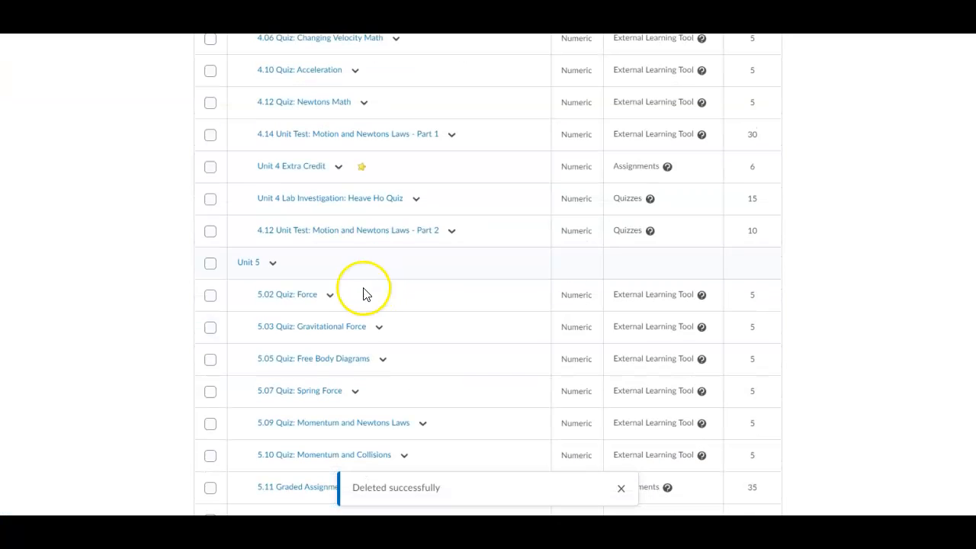
{"action": "scroll", "coordinate": [364, 295], "scroll_direction": "down", "scroll_amount": 6}
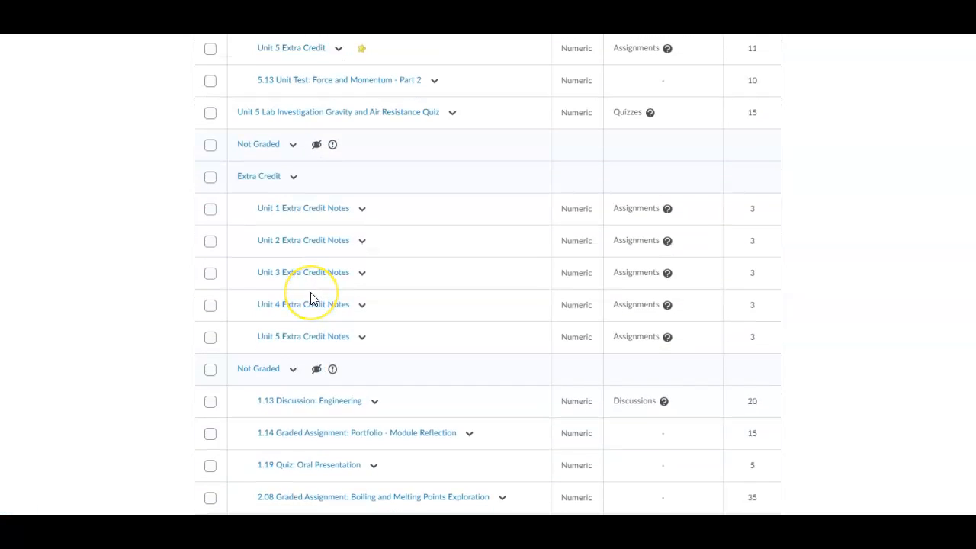
{"action": "scroll", "coordinate": [310, 297], "scroll_direction": "down", "scroll_amount": 1}
{"action": "scroll", "coordinate": [310, 298], "scroll_direction": "up", "scroll_amount": 2}
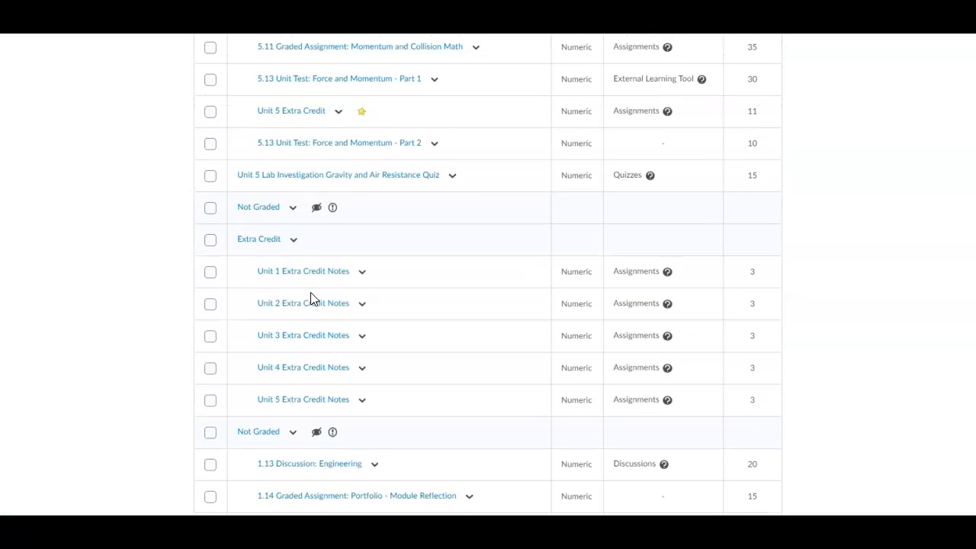
{"action": "left_click", "coordinate": [453, 176]}
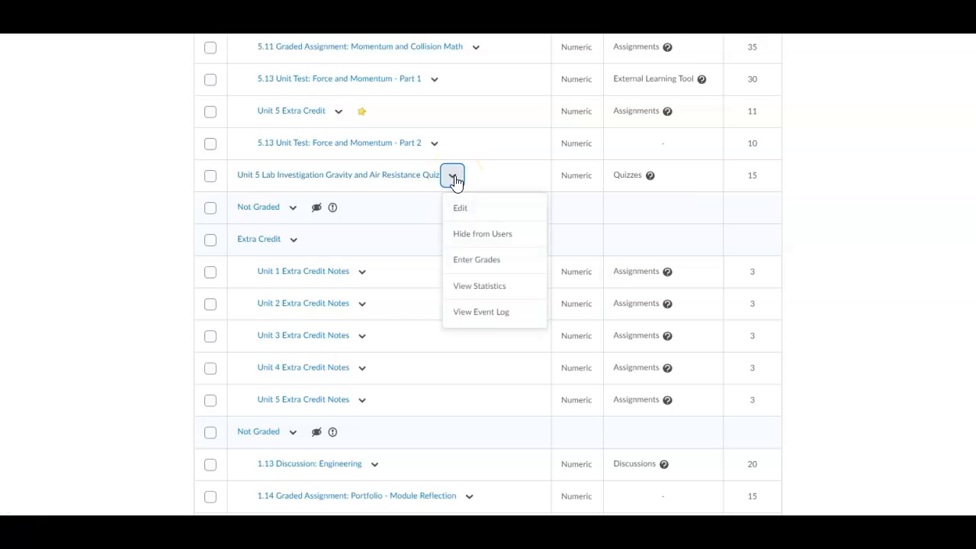
{"action": "left_click", "coordinate": [641, 236]}
{"action": "scroll", "coordinate": [285, 167], "scroll_direction": "up", "scroll_amount": 1}
{"action": "scroll", "coordinate": [285, 167], "scroll_direction": "up", "scroll_amount": 3}
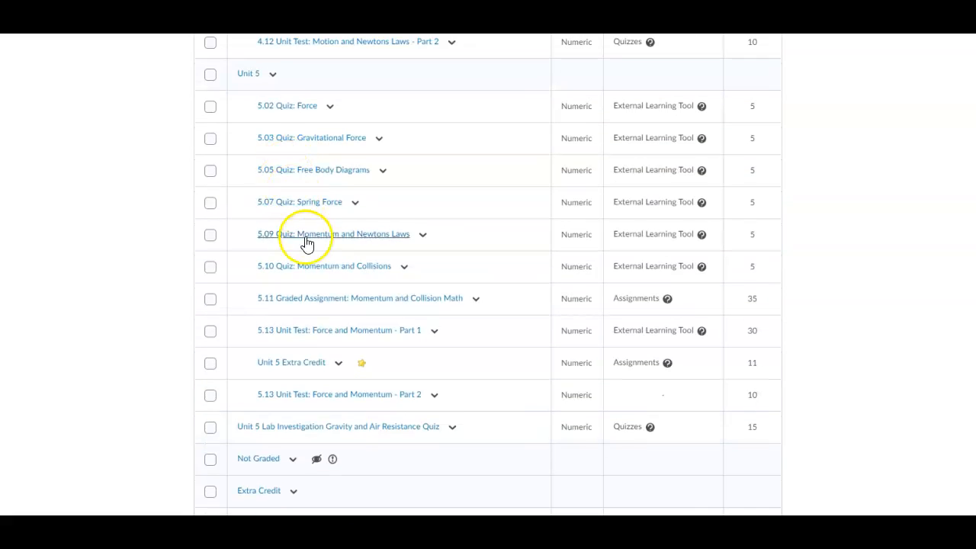
{"action": "scroll", "coordinate": [307, 372], "scroll_direction": "up", "scroll_amount": 1}
{"action": "scroll", "coordinate": [308, 372], "scroll_direction": "down", "scroll_amount": 2}
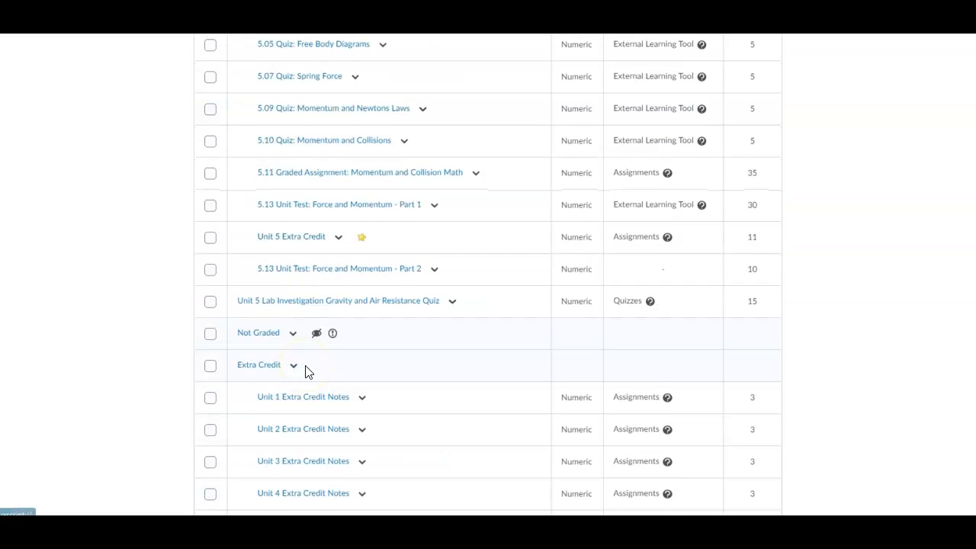
{"action": "scroll", "coordinate": [307, 372], "scroll_direction": "down", "scroll_amount": 3}
{"action": "left_click", "coordinate": [310, 340]}
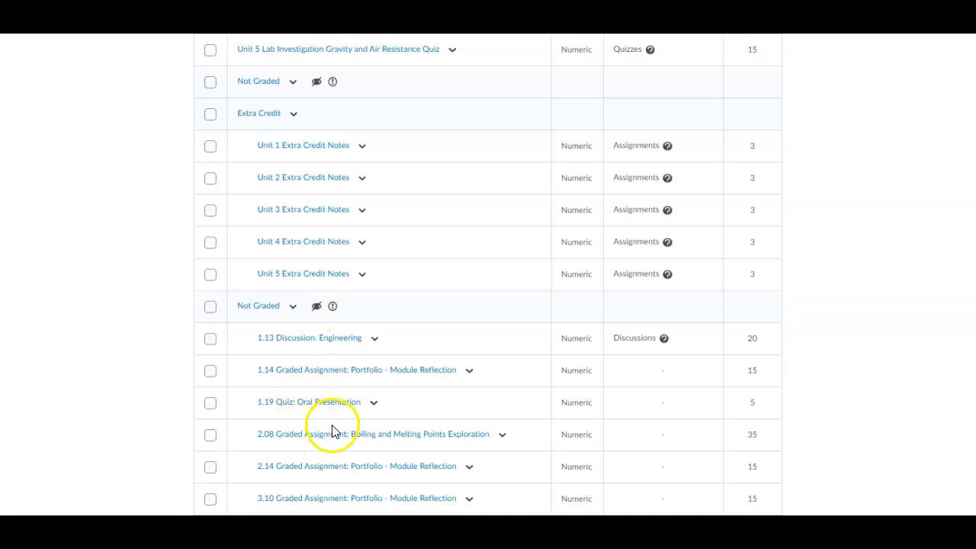
{"action": "scroll", "coordinate": [332, 431], "scroll_direction": "down", "scroll_amount": 2}
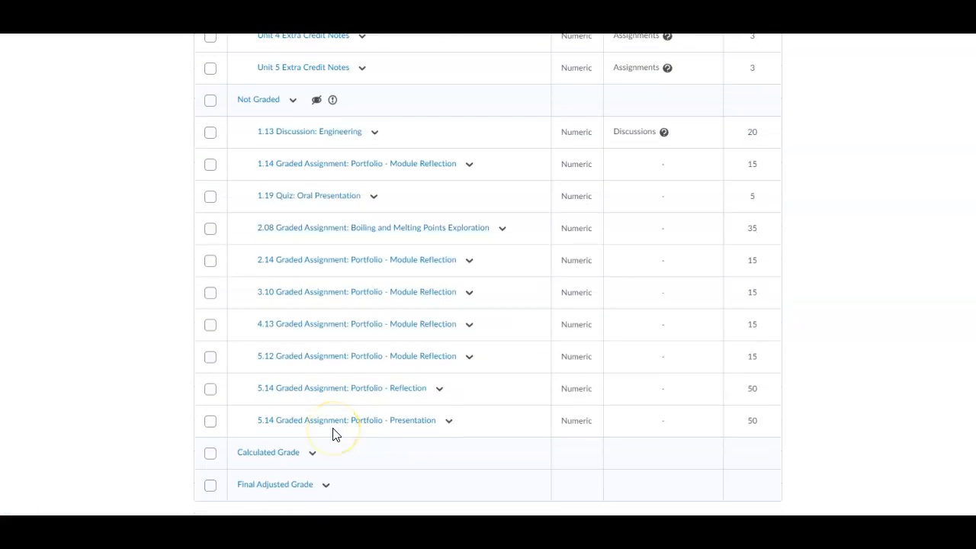
{"action": "scroll", "coordinate": [333, 433], "scroll_direction": "up", "scroll_amount": 5}
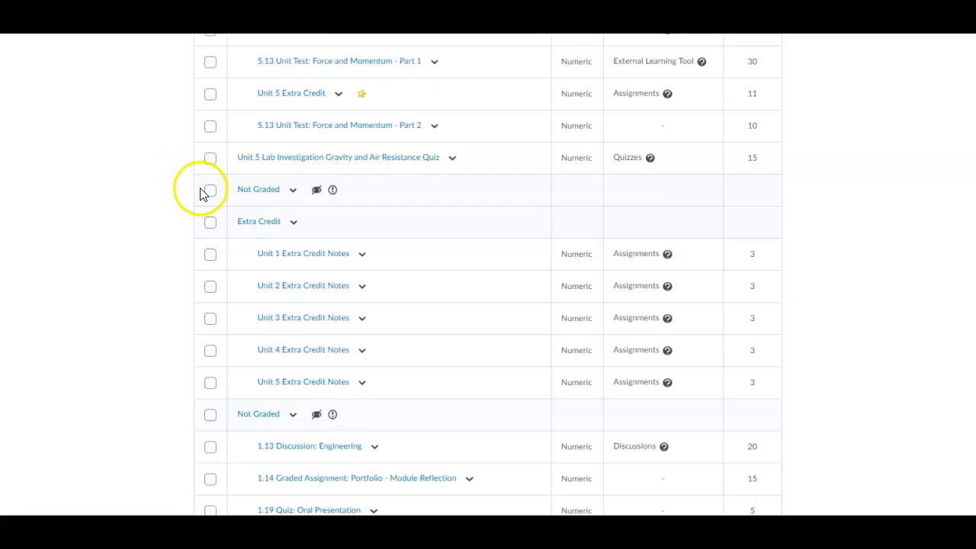
{"action": "left_click", "coordinate": [210, 191]}
{"action": "scroll", "coordinate": [208, 197], "scroll_direction": "up", "scroll_amount": 10}
{"action": "scroll", "coordinate": [209, 201], "scroll_direction": "up", "scroll_amount": 15}
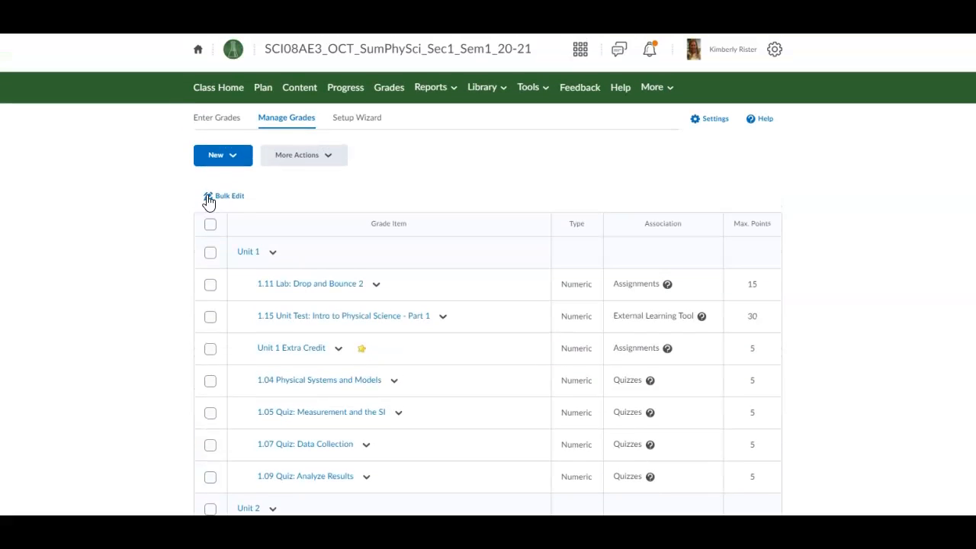
Step: Through More Actions > Delete, mark the empty Not Graded category and confirm its deletion
{"action": "left_click", "coordinate": [315, 160]}
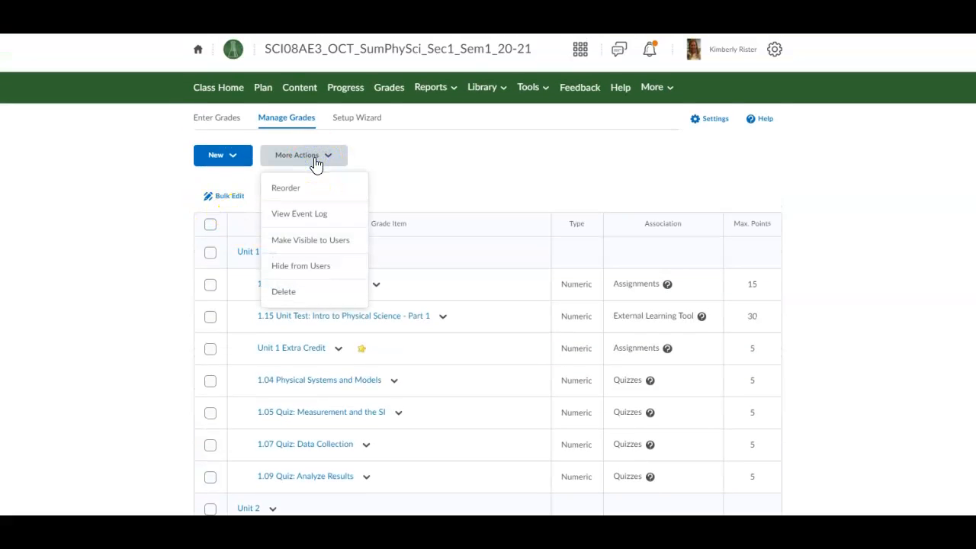
{"action": "left_click", "coordinate": [283, 291]}
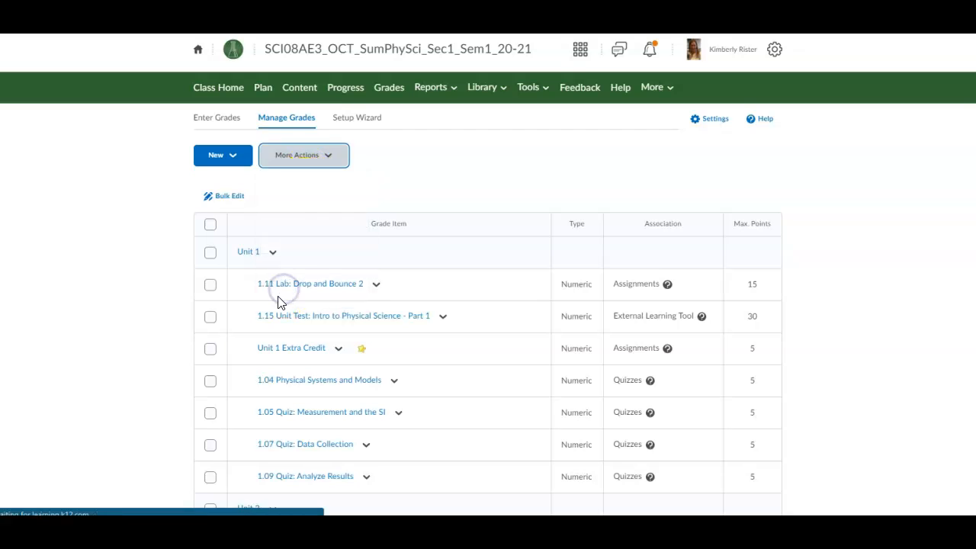
{"action": "scroll", "coordinate": [276, 301], "scroll_direction": "down", "scroll_amount": 2}
{"action": "scroll", "coordinate": [276, 302], "scroll_direction": "down", "scroll_amount": 12}
{"action": "scroll", "coordinate": [276, 302], "scroll_direction": "down", "scroll_amount": 10}
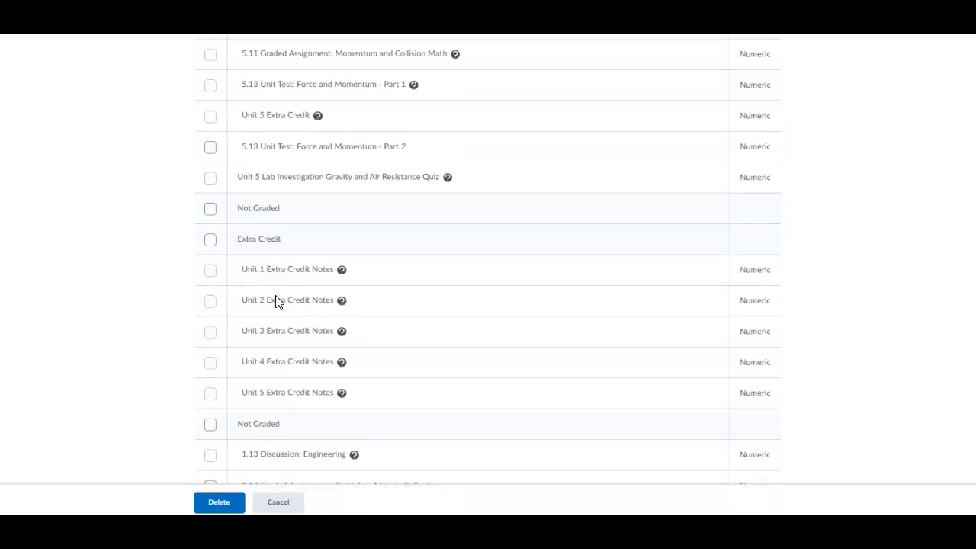
{"action": "left_click", "coordinate": [210, 210]}
{"action": "left_click", "coordinate": [219, 503]}
{"action": "left_click", "coordinate": [415, 279]}
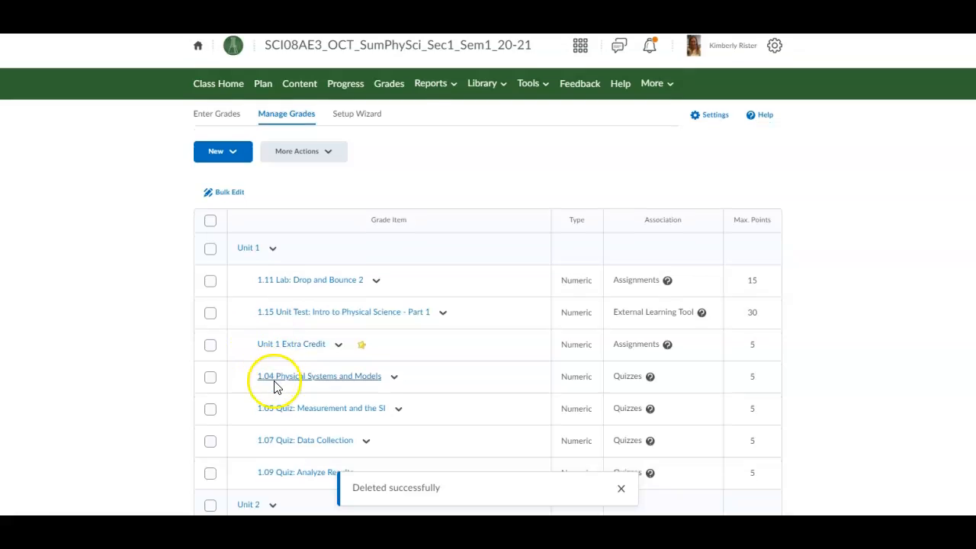
Step: Scroll Manage Grades and bring the course calendar document into view for reference
{"action": "scroll", "coordinate": [274, 389], "scroll_direction": "down", "scroll_amount": 2}
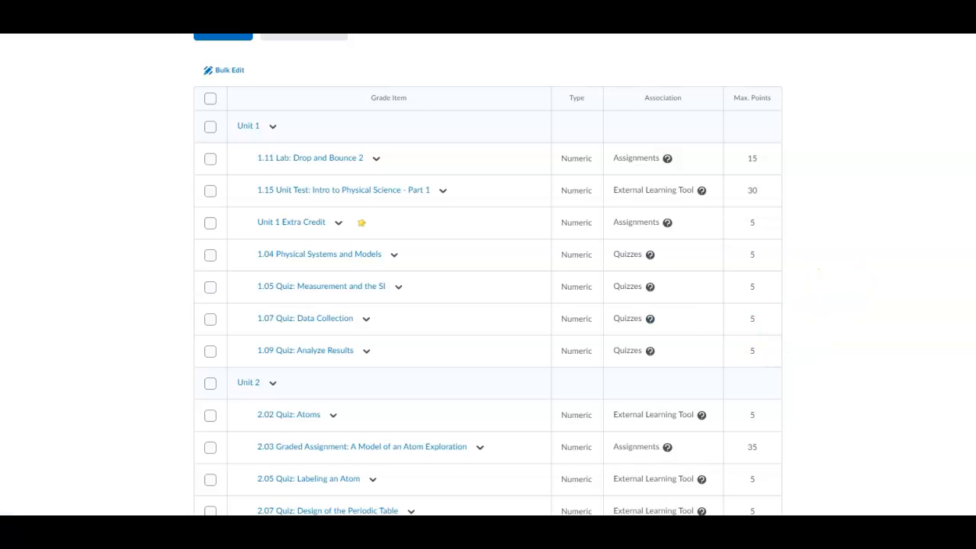
{"action": "left_click_drag", "start_coordinate": [975, 50], "coordinate": [975, 76]}
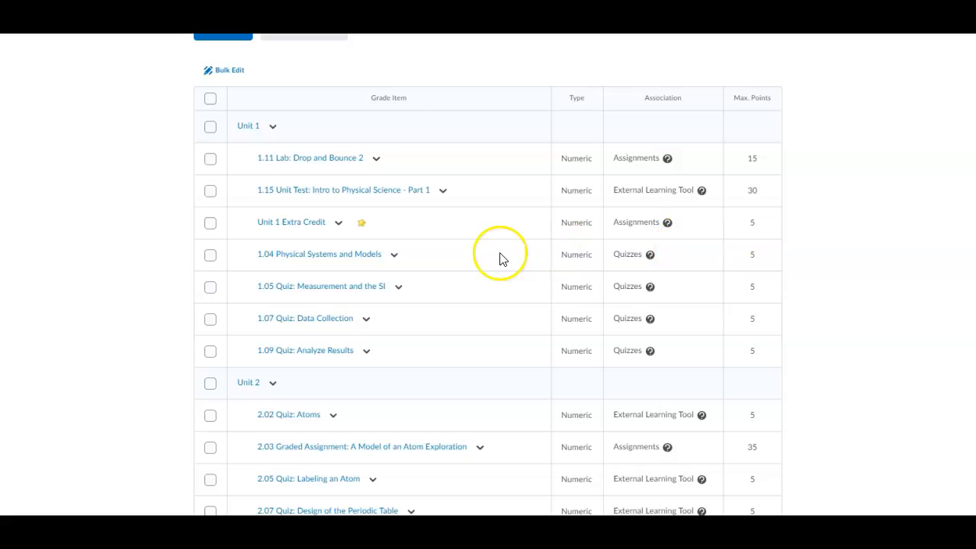
{"action": "scroll", "coordinate": [369, 163], "scroll_direction": "up", "scroll_amount": 2}
Step: Open the Reorder Grade Items and Categories page from More Actions
{"action": "left_click", "coordinate": [296, 155]}
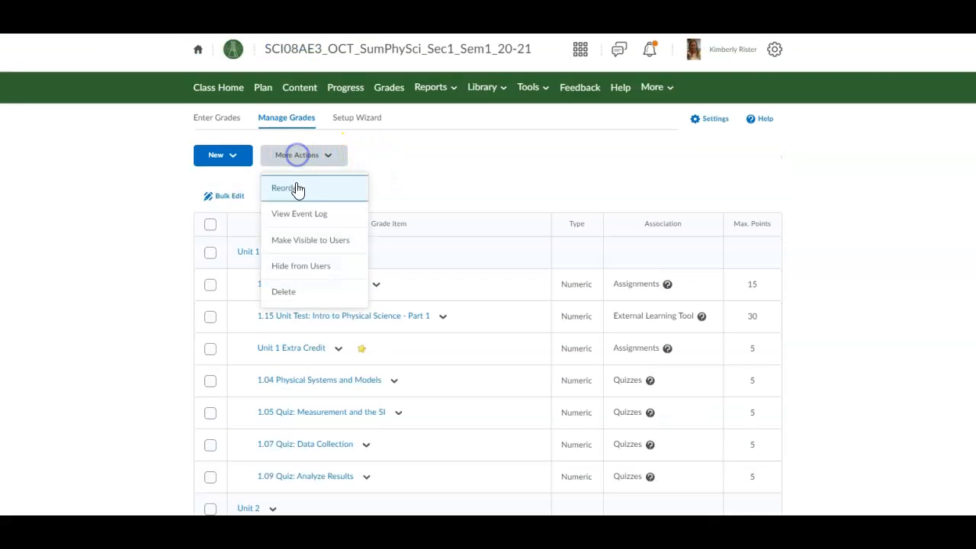
{"action": "left_click", "coordinate": [297, 192]}
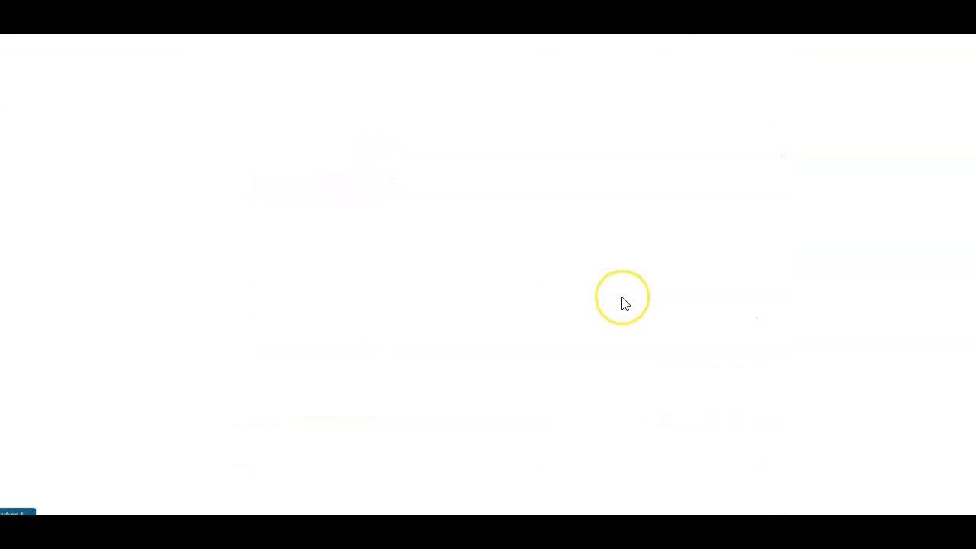
{"action": "scroll", "coordinate": [686, 251], "scroll_direction": "down", "scroll_amount": 2}
{"action": "scroll", "coordinate": [712, 232], "scroll_direction": "up", "scroll_amount": 2}
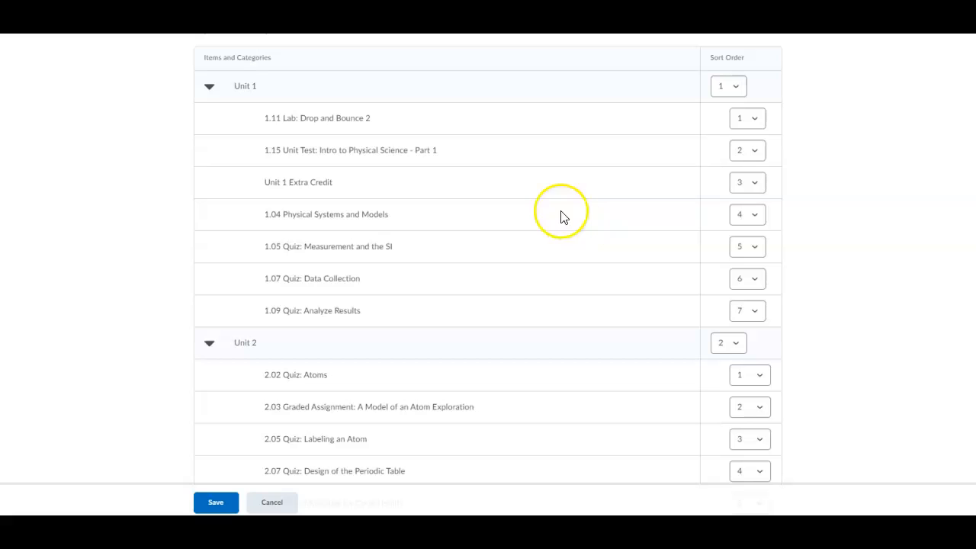
Step: Give 1.04, 1.05, 1.07 and 1.09 sort orders 1–4 in Unit 1 and save
{"action": "left_click", "coordinate": [740, 215]}
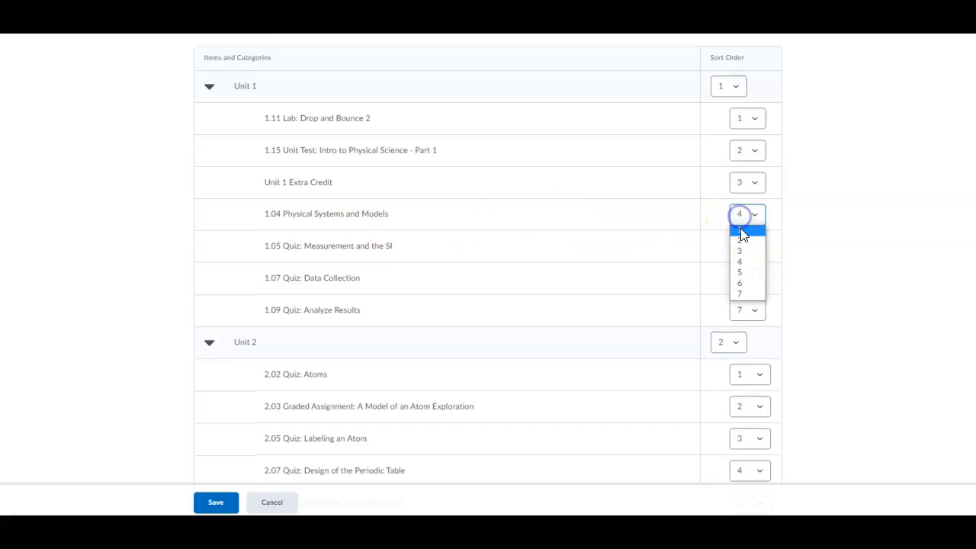
{"action": "left_click", "coordinate": [742, 231]}
{"action": "left_click", "coordinate": [742, 245]}
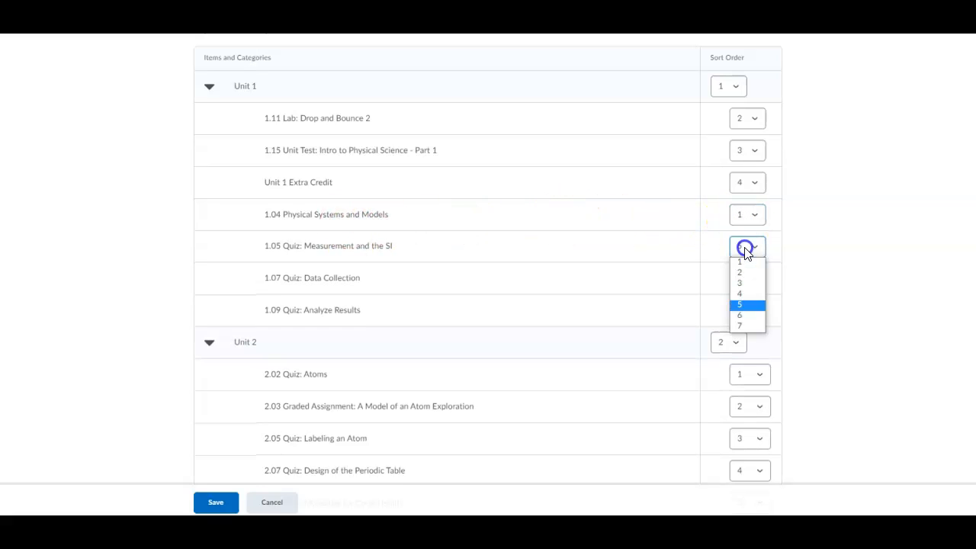
{"action": "left_click", "coordinate": [744, 273]}
{"action": "left_click", "coordinate": [744, 280]}
{"action": "left_click", "coordinate": [743, 316]}
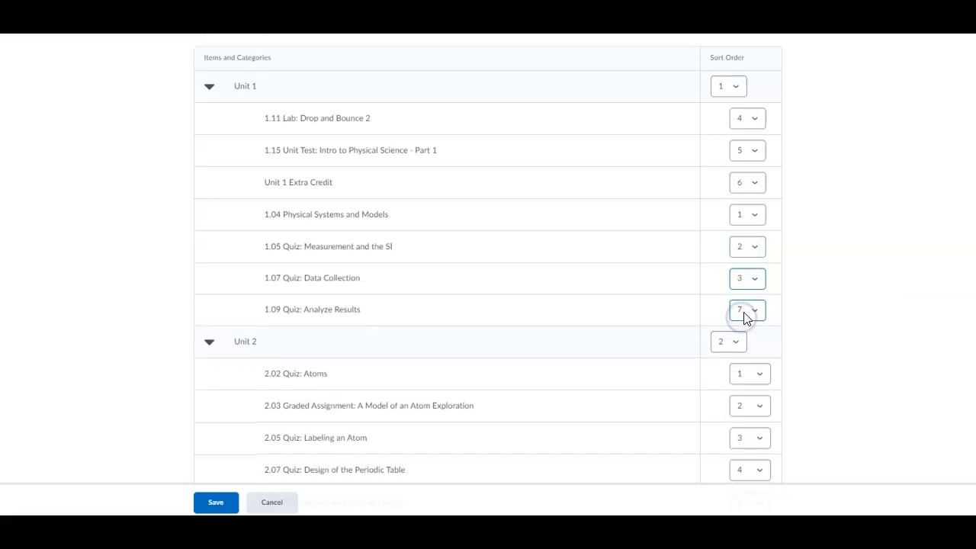
{"action": "left_click", "coordinate": [746, 313]}
{"action": "left_click", "coordinate": [747, 359]}
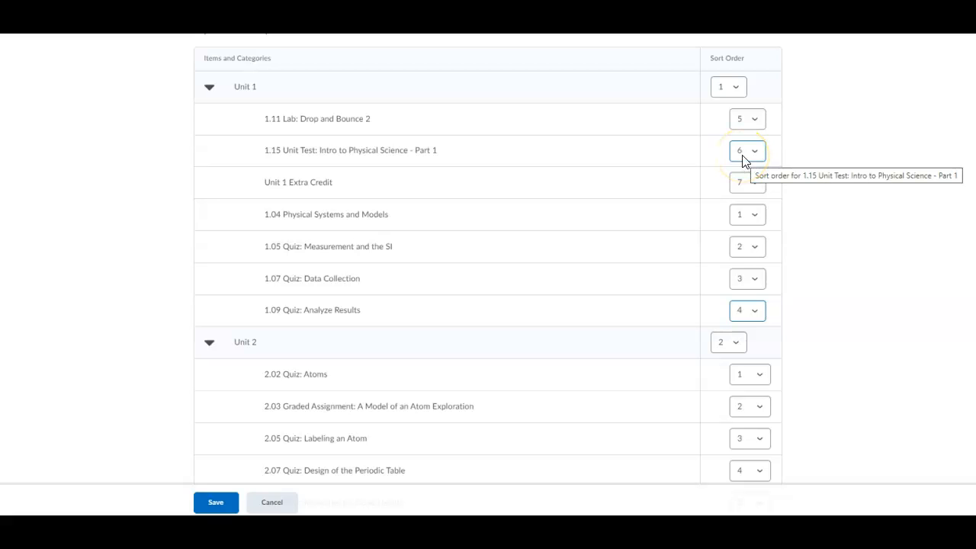
{"action": "scroll", "coordinate": [744, 160], "scroll_direction": "up", "scroll_amount": 2}
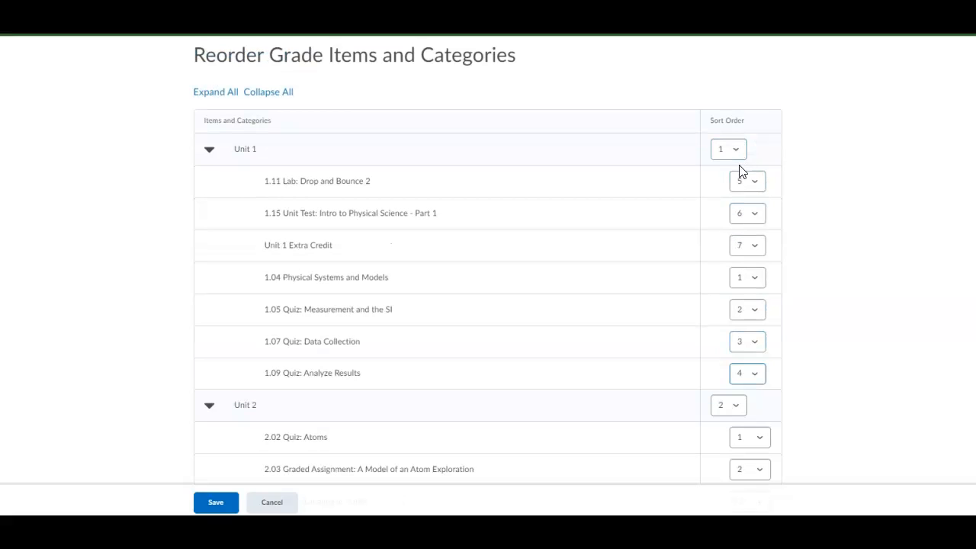
{"action": "scroll", "coordinate": [741, 168], "scroll_direction": "down", "scroll_amount": 2}
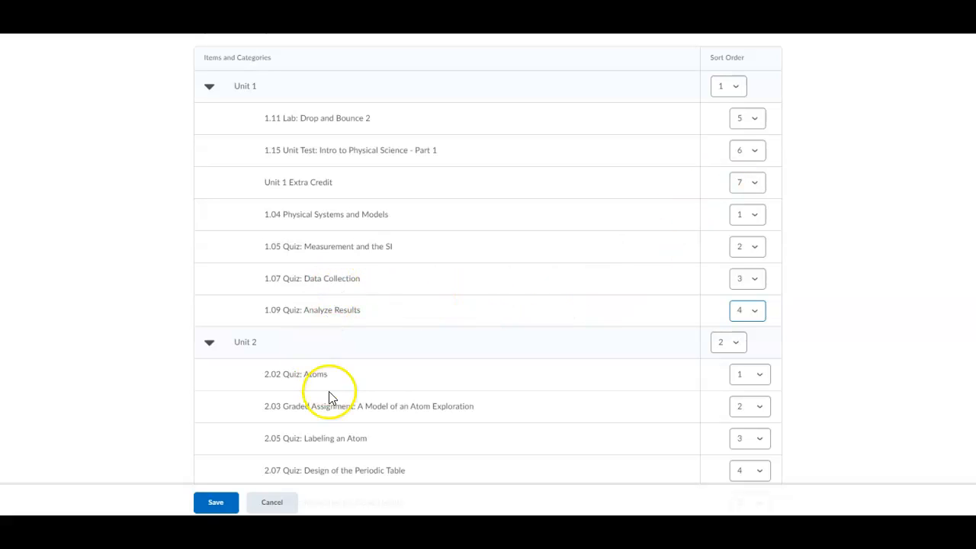
{"action": "left_click", "coordinate": [216, 503]}
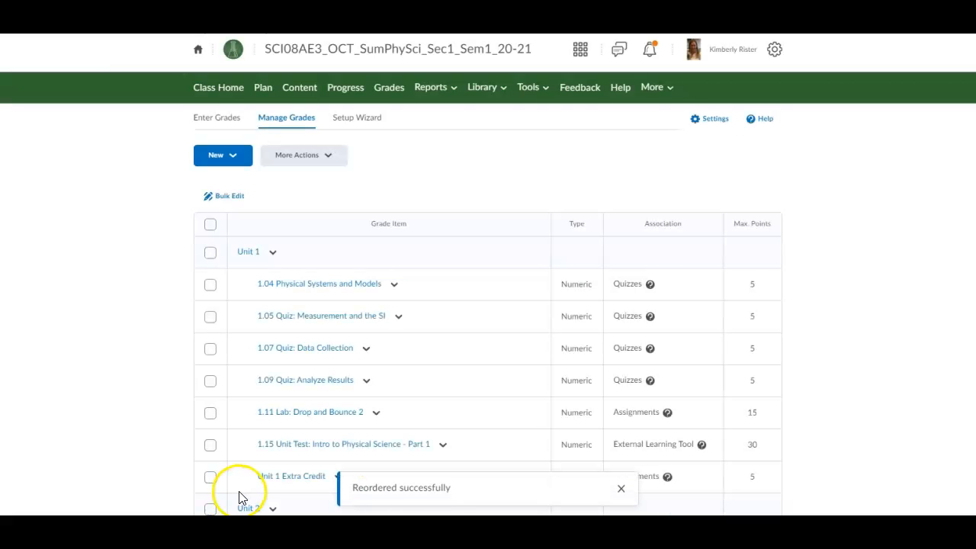
{"action": "scroll", "coordinate": [239, 497], "scroll_direction": "down", "scroll_amount": 1}
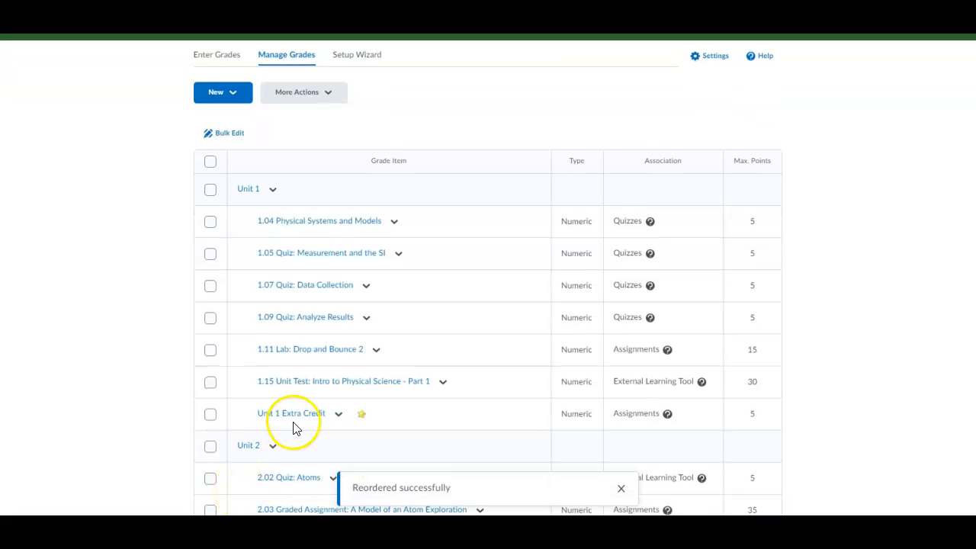
{"action": "scroll", "coordinate": [315, 417], "scroll_direction": "down", "scroll_amount": 4}
{"action": "scroll", "coordinate": [316, 416], "scroll_direction": "down", "scroll_amount": 12}
{"action": "scroll", "coordinate": [315, 416], "scroll_direction": "down", "scroll_amount": 10}
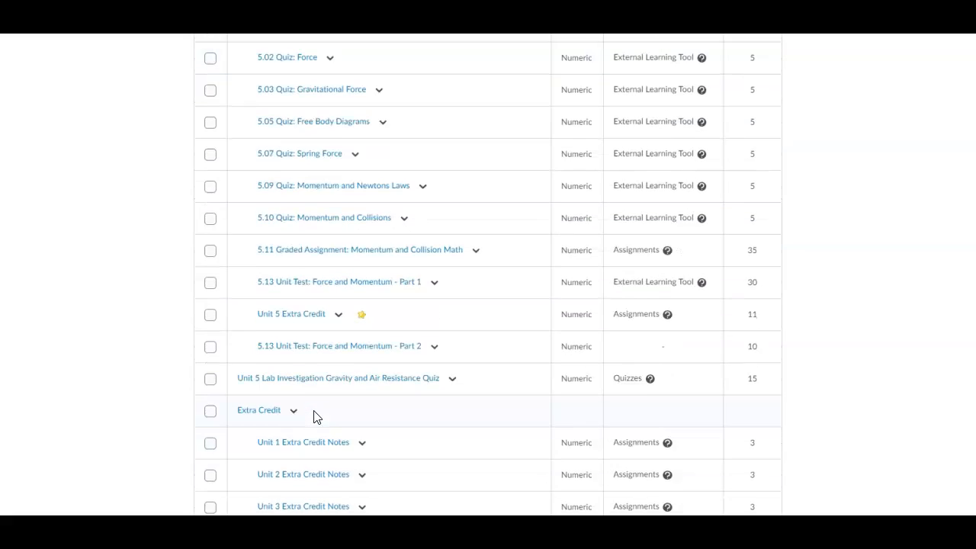
{"action": "scroll", "coordinate": [316, 416], "scroll_direction": "down", "scroll_amount": 8}
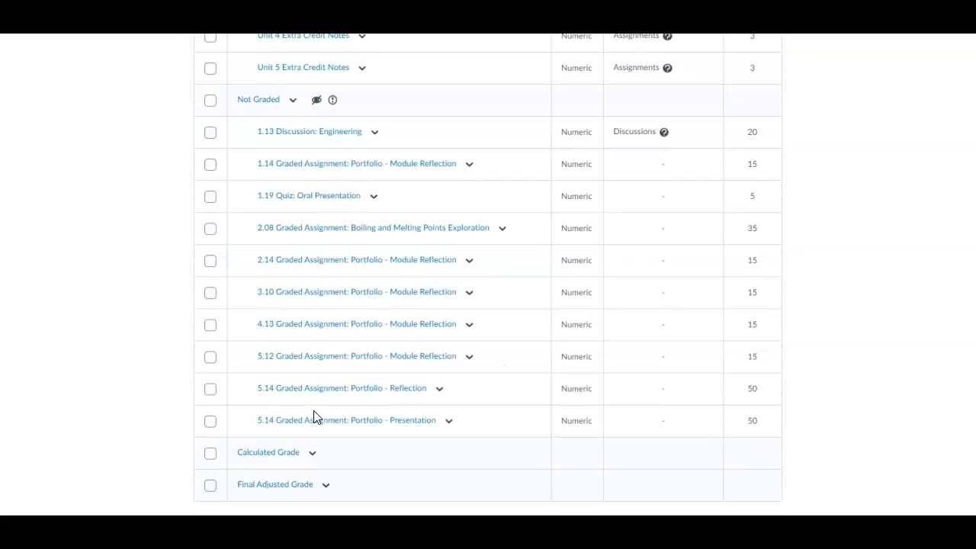
{"action": "scroll", "coordinate": [315, 416], "scroll_direction": "up", "scroll_amount": 10}
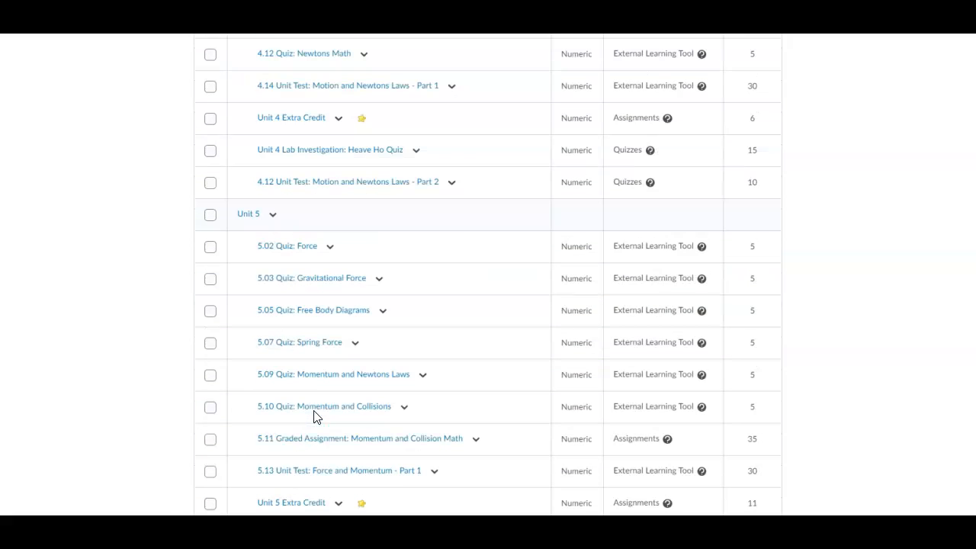
{"action": "scroll", "coordinate": [315, 416], "scroll_direction": "up", "scroll_amount": 3}
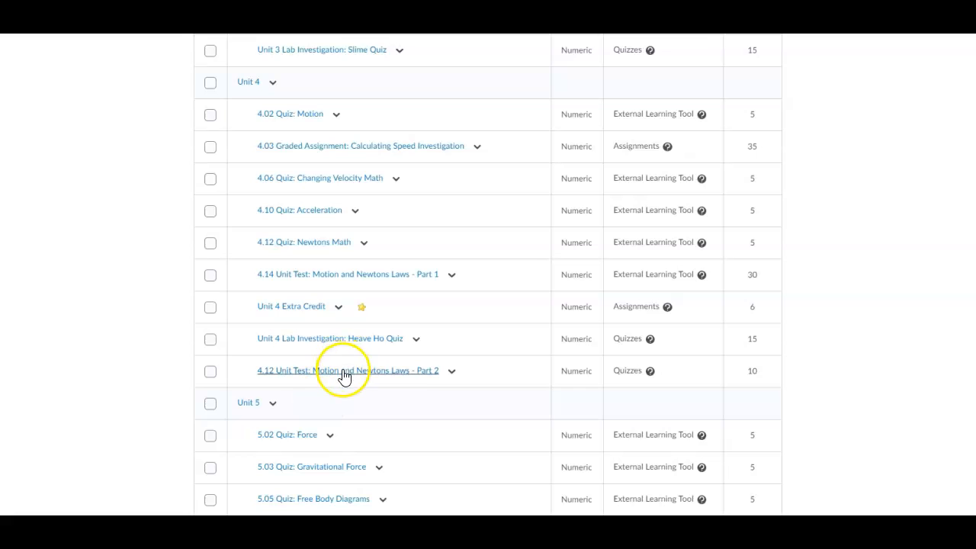
{"action": "scroll", "coordinate": [342, 374], "scroll_direction": "up", "scroll_amount": 8}
{"action": "scroll", "coordinate": [344, 375], "scroll_direction": "up", "scroll_amount": 8}
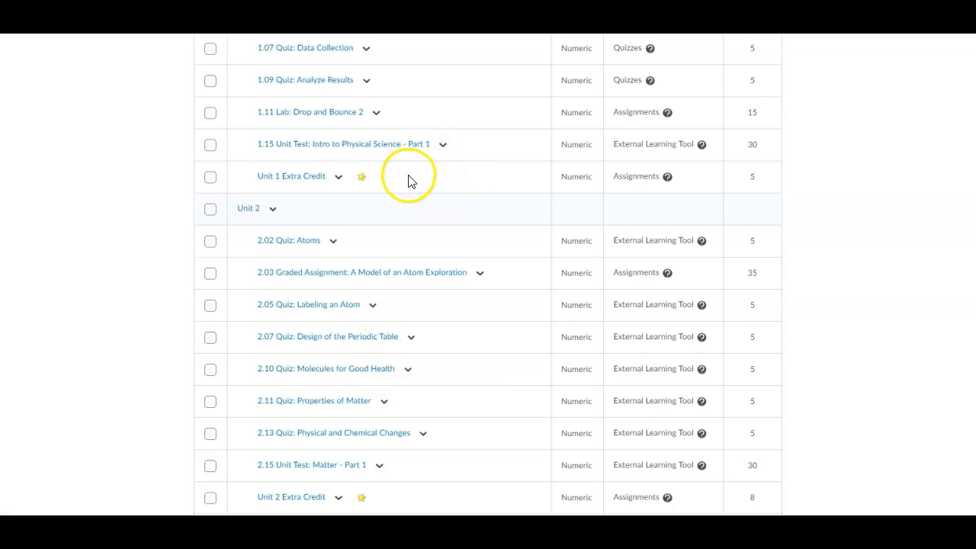
{"action": "scroll", "coordinate": [457, 211], "scroll_direction": "up", "scroll_amount": 5}
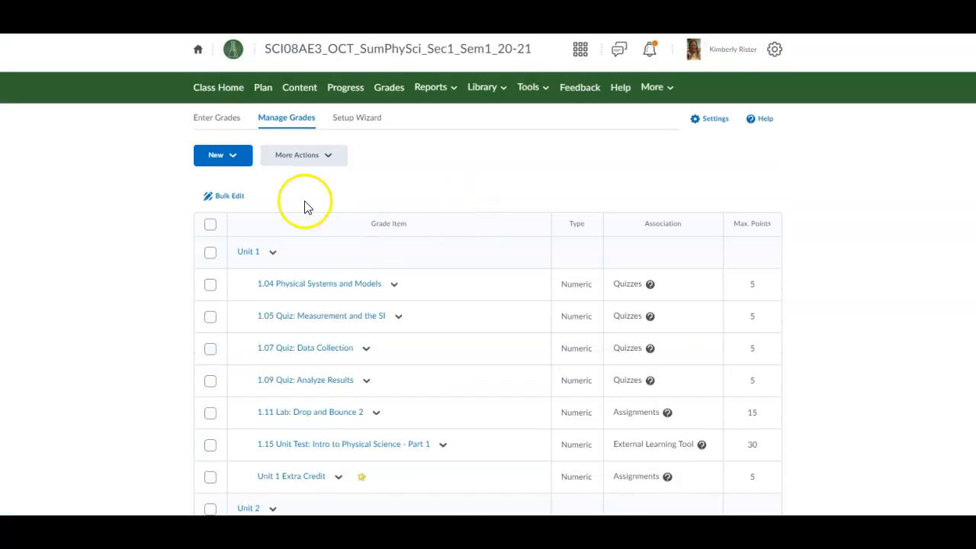
Step: Open the Reorder page and scroll down to the Unit 2 items
{"action": "left_click", "coordinate": [286, 158]}
{"action": "left_click", "coordinate": [284, 183]}
{"action": "scroll", "coordinate": [343, 290], "scroll_direction": "down", "scroll_amount": 3}
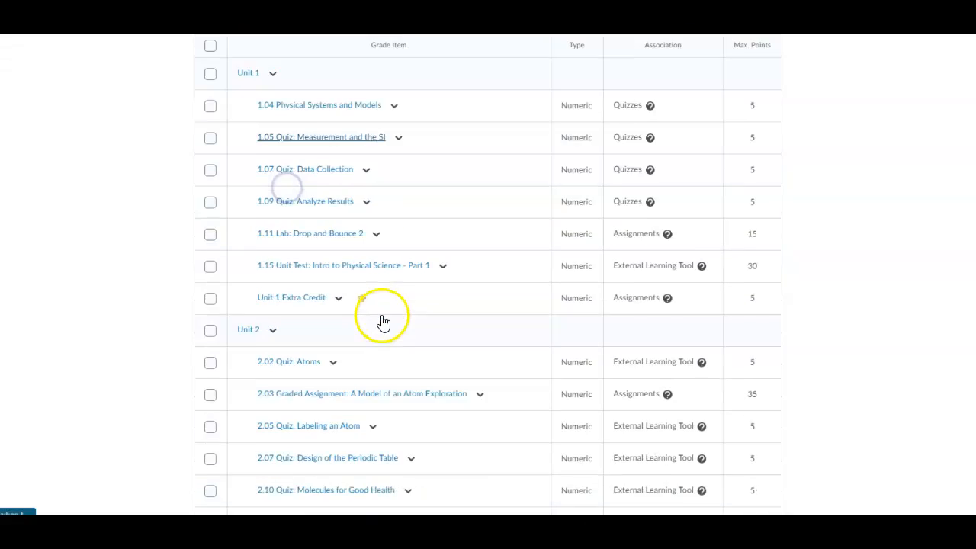
{"action": "scroll", "coordinate": [408, 316], "scroll_direction": "down", "scroll_amount": 5}
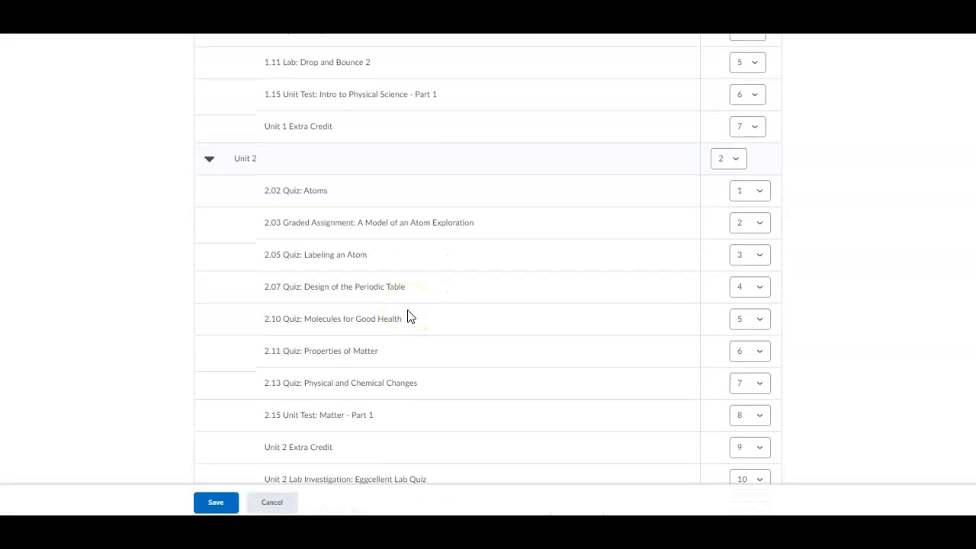
{"action": "scroll", "coordinate": [383, 355], "scroll_direction": "down", "scroll_amount": 2}
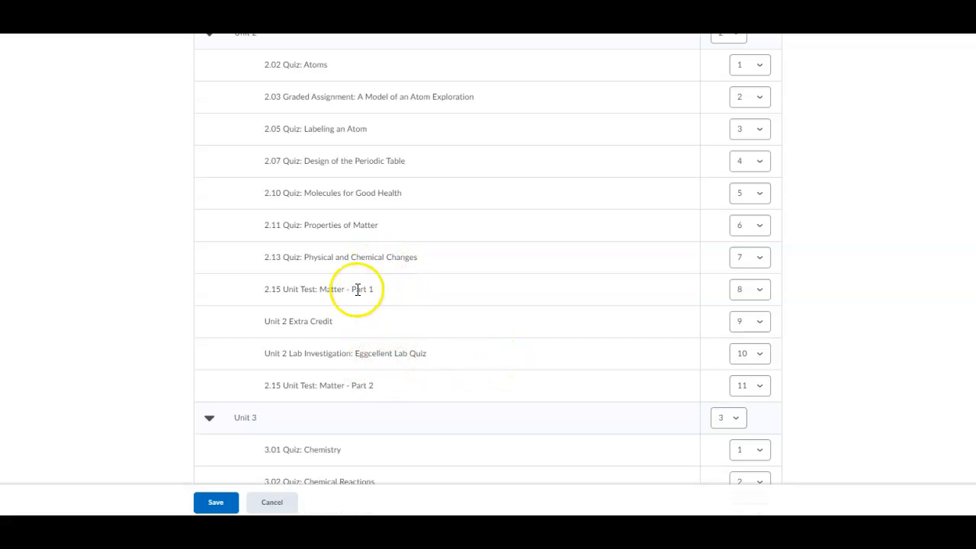
Step: Set the Eggcellent Lab Quiz to 8 and 2.15 Matter Part 2 to 10, then save
{"action": "left_click", "coordinate": [747, 354]}
{"action": "left_click", "coordinate": [747, 450]}
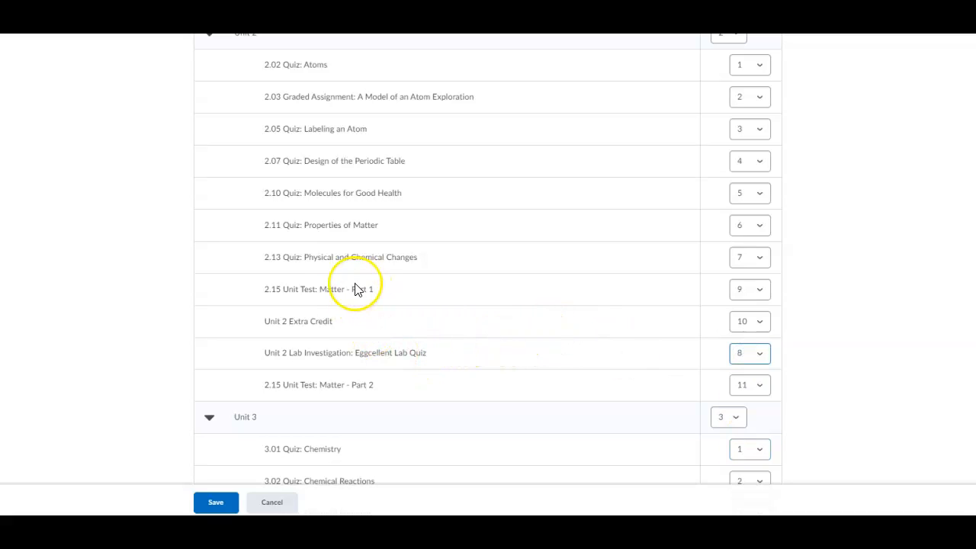
{"action": "left_click", "coordinate": [761, 385]}
{"action": "left_click", "coordinate": [758, 499]}
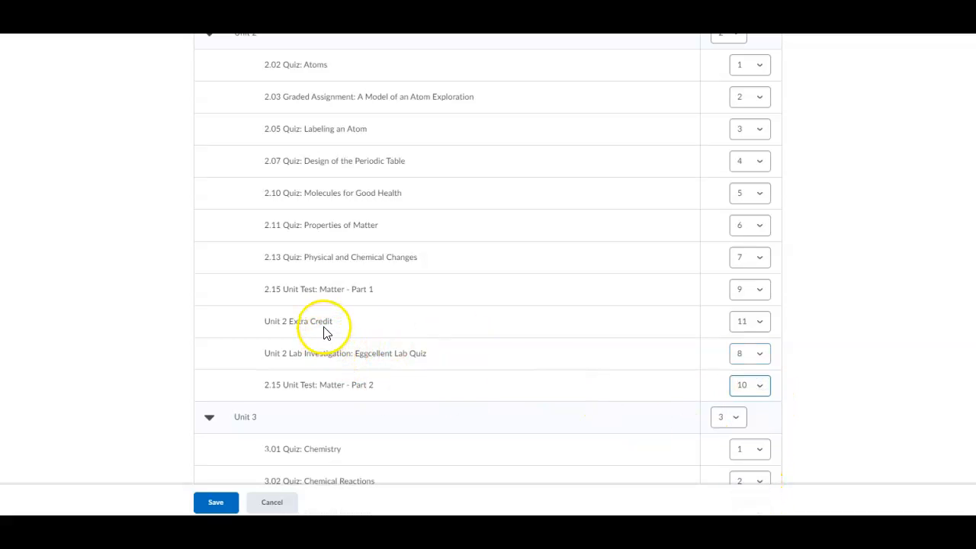
{"action": "left_click", "coordinate": [199, 502]}
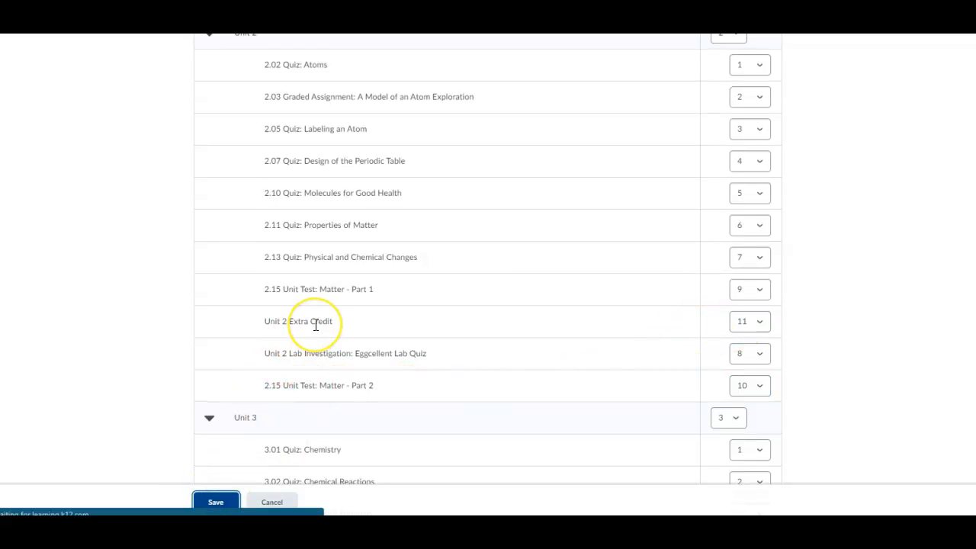
Step: Review the saved Unit 2 order in the grades list, then open More Actions
{"action": "scroll", "coordinate": [316, 324], "scroll_direction": "down", "scroll_amount": 6}
{"action": "scroll", "coordinate": [315, 324], "scroll_direction": "down", "scroll_amount": 2}
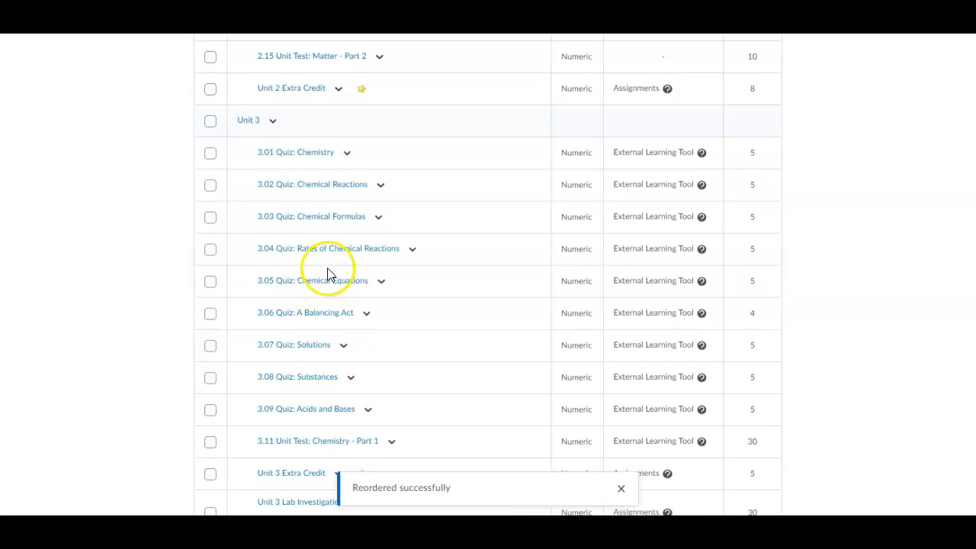
{"action": "scroll", "coordinate": [332, 301], "scroll_direction": "down", "scroll_amount": 2}
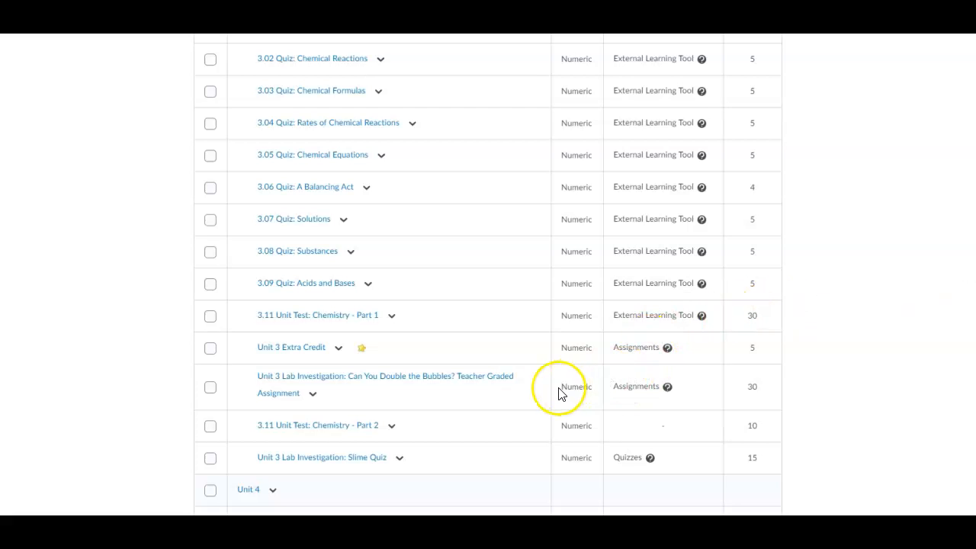
{"action": "scroll", "coordinate": [470, 398], "scroll_direction": "up", "scroll_amount": 20}
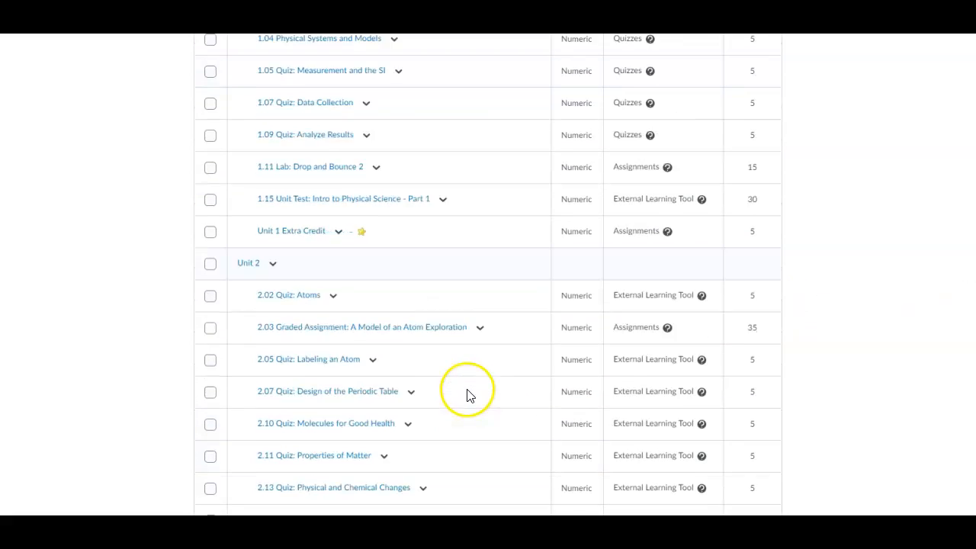
{"action": "left_click", "coordinate": [309, 155]}
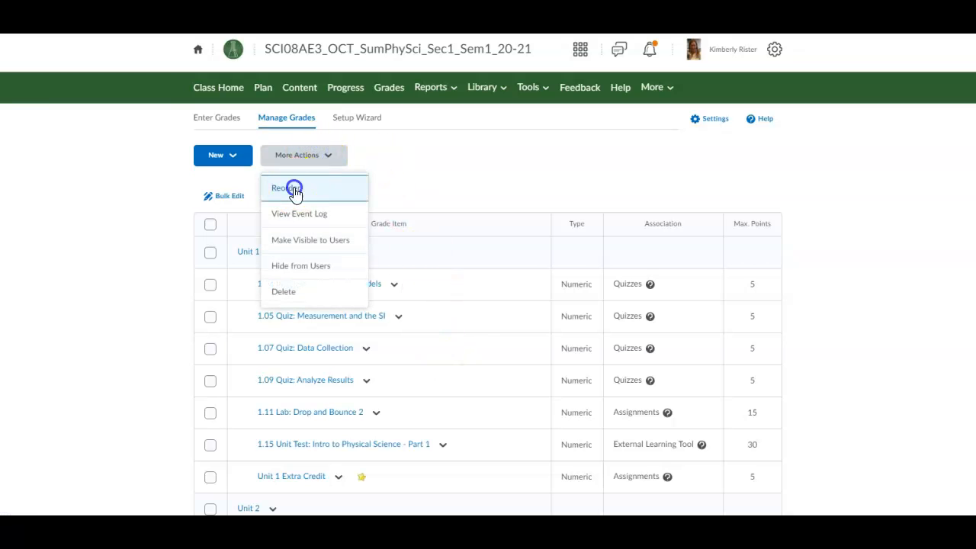
Step: Open the Reorder page and locate the Unit 3 items
{"action": "left_click", "coordinate": [292, 187]}
{"action": "scroll", "coordinate": [425, 371], "scroll_direction": "down", "scroll_amount": 6}
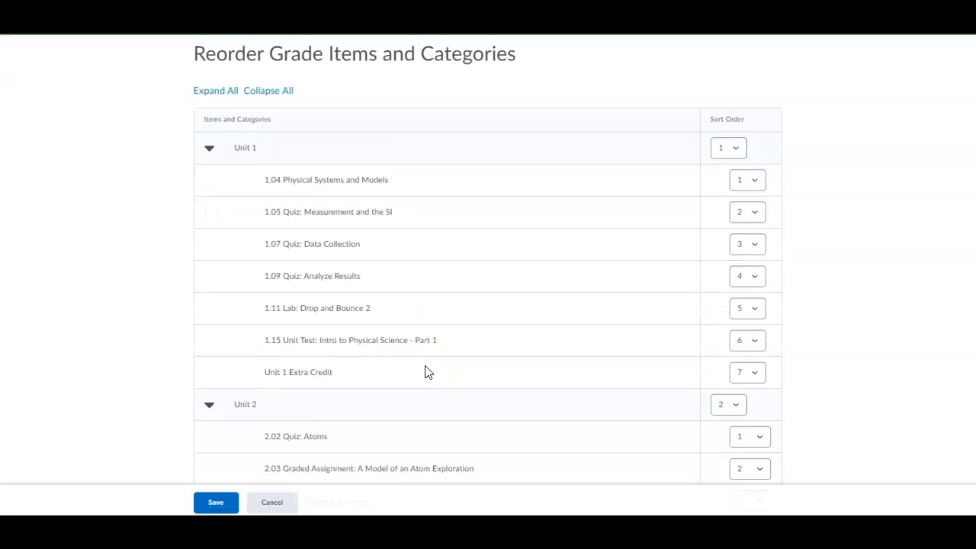
{"action": "scroll", "coordinate": [427, 371], "scroll_direction": "down", "scroll_amount": 7}
{"action": "scroll", "coordinate": [427, 371], "scroll_direction": "up", "scroll_amount": 1}
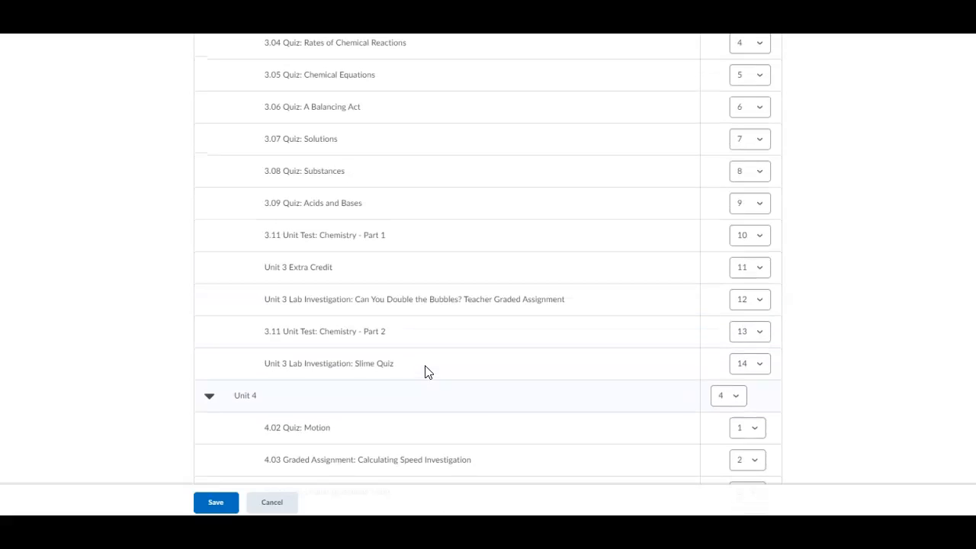
{"action": "scroll", "coordinate": [425, 371], "scroll_direction": "up", "scroll_amount": 1}
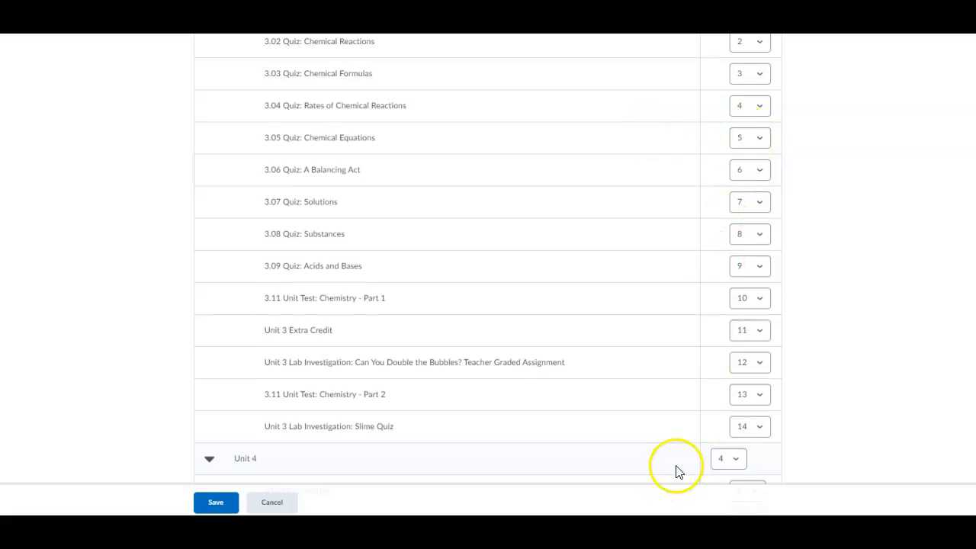
Step: Set the Bubbles lab to 6, Slime Quiz to 10, 3.11 Part 2 to 13, and save
{"action": "left_click", "coordinate": [744, 363]}
{"action": "left_click", "coordinate": [747, 259]}
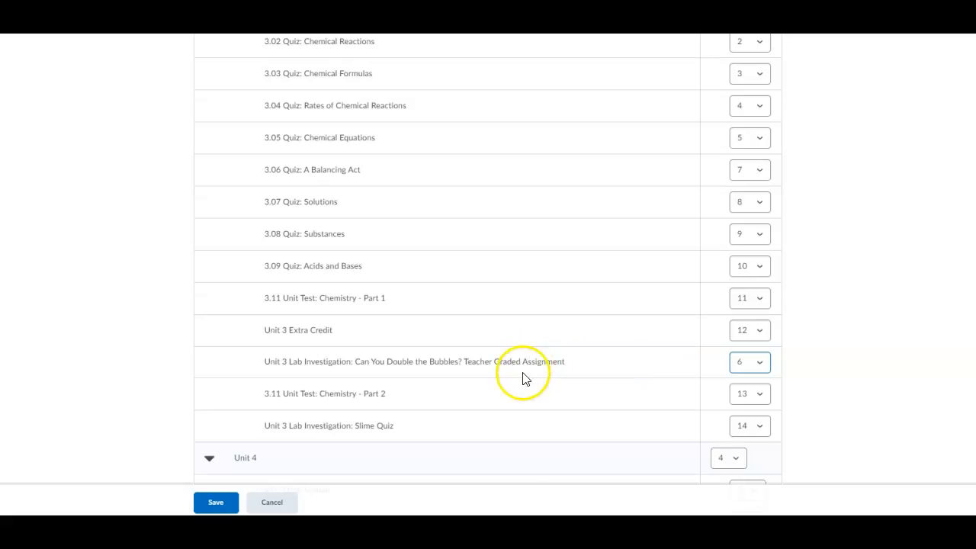
{"action": "left_click", "coordinate": [759, 430]}
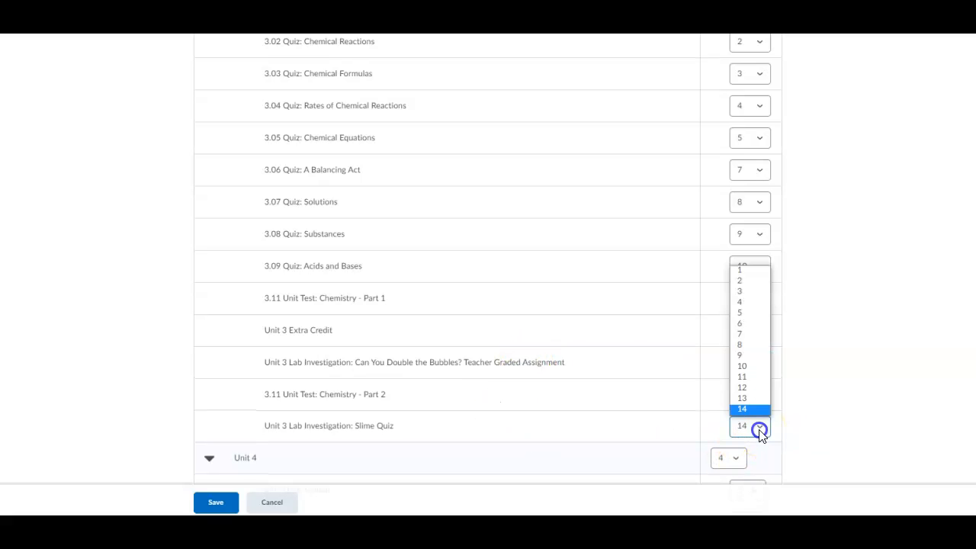
{"action": "left_click", "coordinate": [751, 369]}
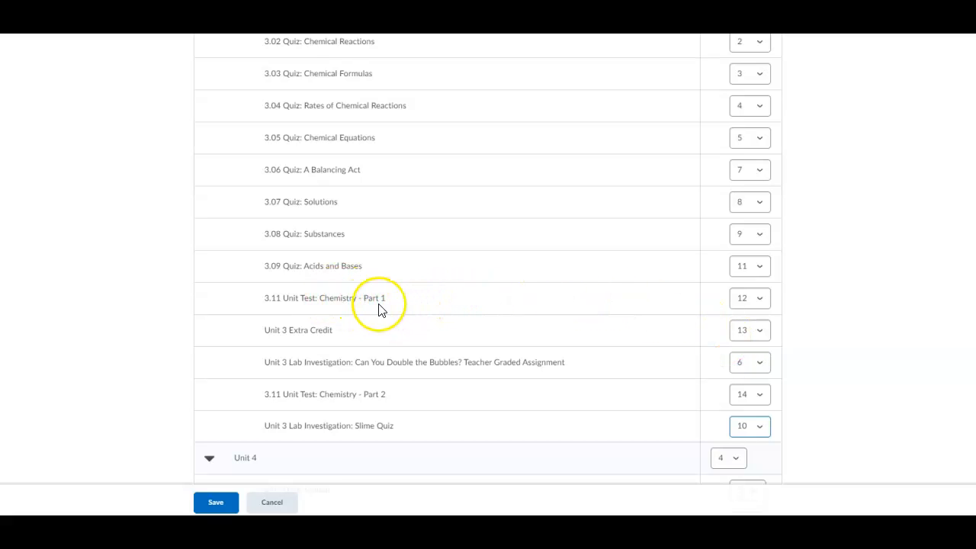
{"action": "left_click", "coordinate": [747, 398]}
{"action": "left_click", "coordinate": [744, 369]}
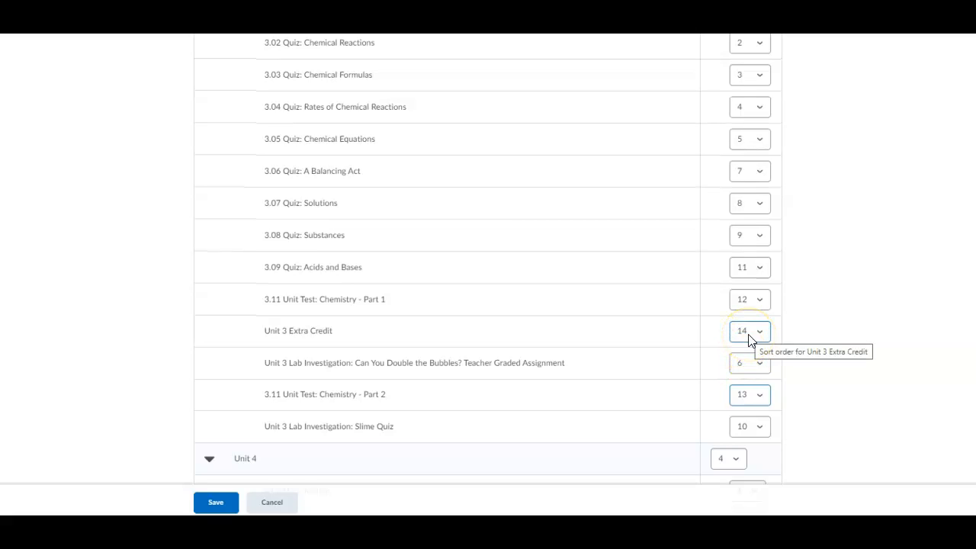
{"action": "left_click", "coordinate": [214, 506]}
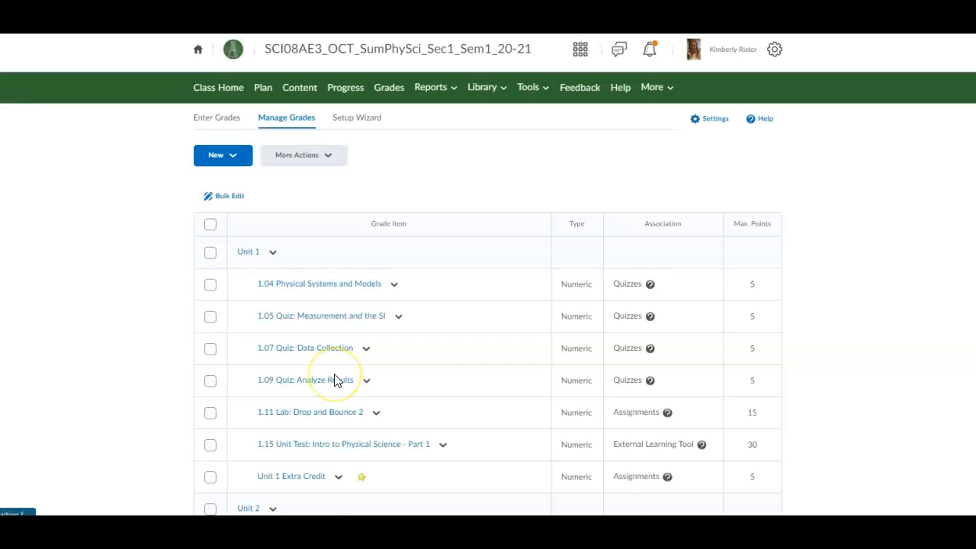
Step: Check Unit 3's saved order, then reopen the Reorder page via More Actions
{"action": "scroll", "coordinate": [334, 380], "scroll_direction": "down", "scroll_amount": 7}
{"action": "scroll", "coordinate": [334, 380], "scroll_direction": "down", "scroll_amount": 6}
{"action": "scroll", "coordinate": [334, 379], "scroll_direction": "up", "scroll_amount": 15}
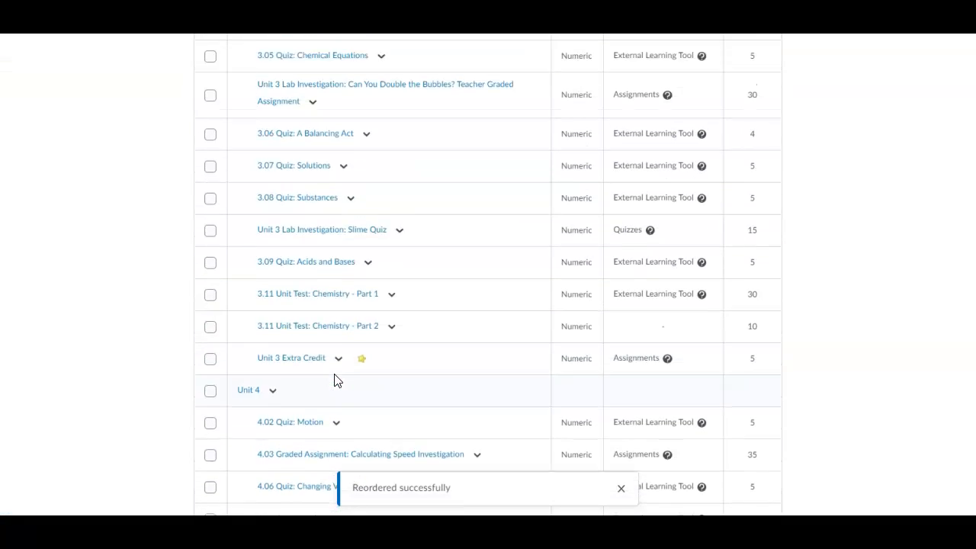
{"action": "left_click", "coordinate": [292, 158]}
{"action": "left_click", "coordinate": [288, 189]}
{"action": "scroll", "coordinate": [286, 322], "scroll_direction": "down", "scroll_amount": 3}
{"action": "scroll", "coordinate": [287, 322], "scroll_direction": "down", "scroll_amount": 12}
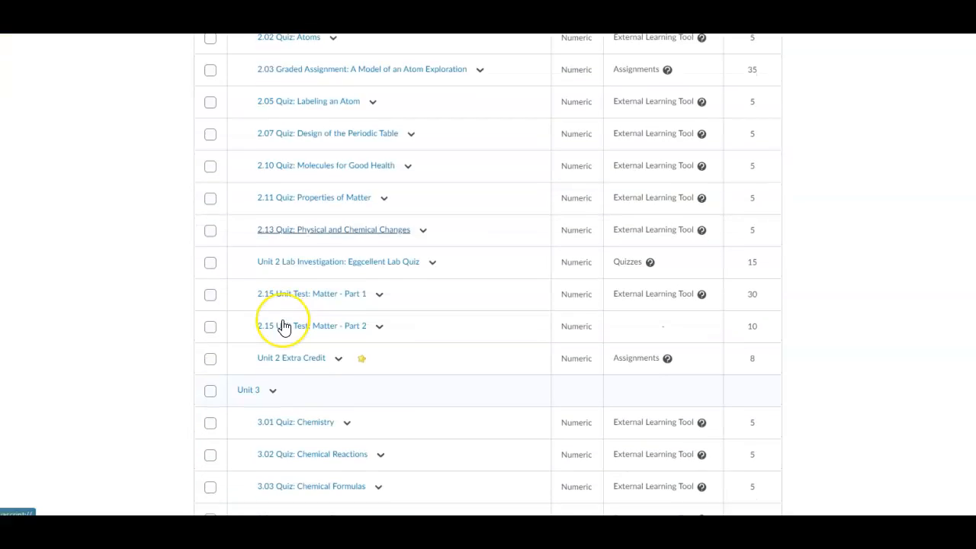
{"action": "scroll", "coordinate": [283, 327], "scroll_direction": "down", "scroll_amount": 1}
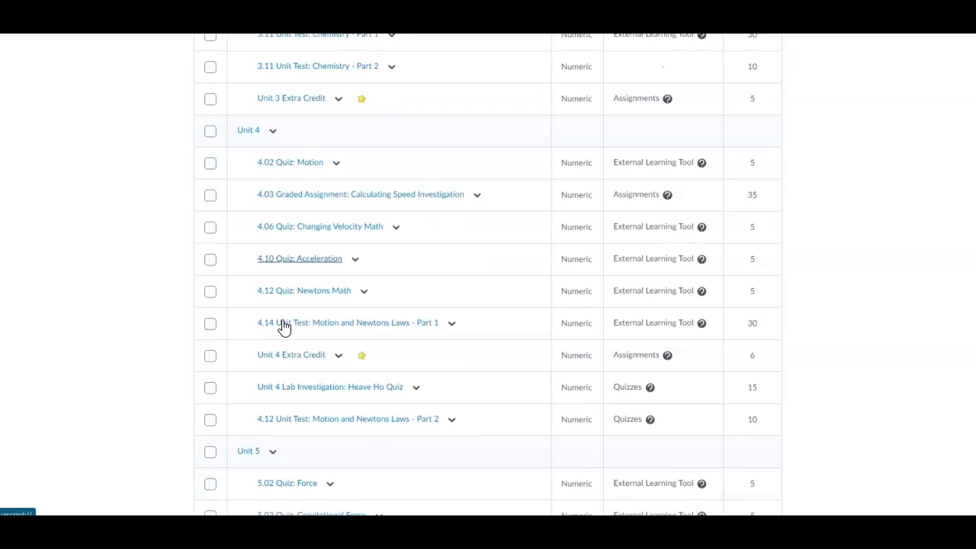
{"action": "left_click", "coordinate": [320, 191]}
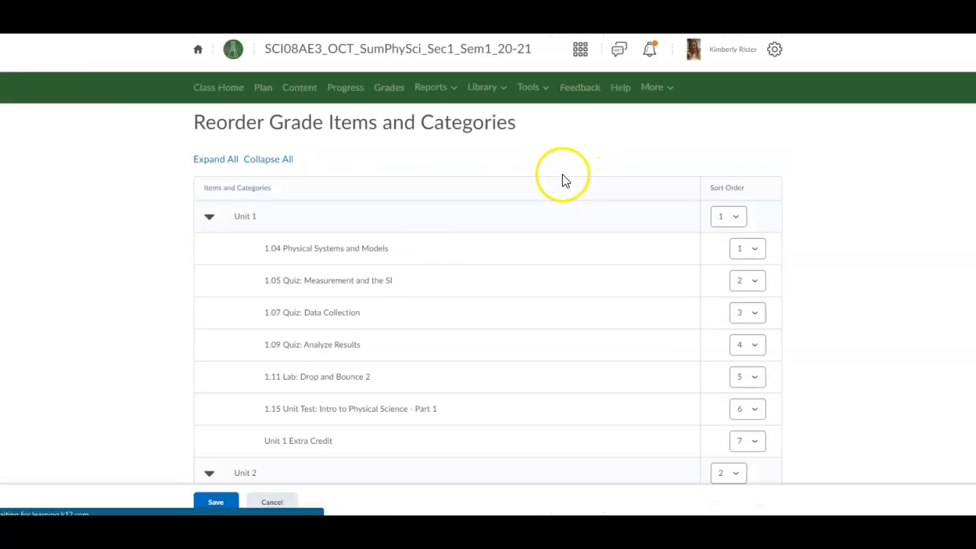
Step: In Unit 4, move the Heave Ho Quiz to position 4 and 4.12 Part 2 to 8
{"action": "scroll", "coordinate": [366, 348], "scroll_direction": "down", "scroll_amount": 10}
{"action": "scroll", "coordinate": [366, 356], "scroll_direction": "down", "scroll_amount": 12}
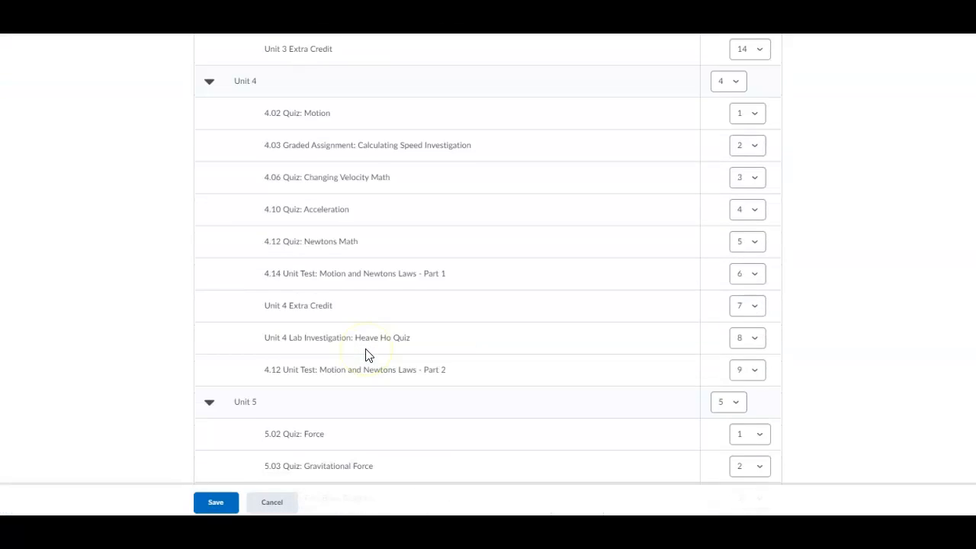
{"action": "scroll", "coordinate": [366, 355], "scroll_direction": "up", "scroll_amount": 10}
{"action": "left_click", "coordinate": [751, 348]}
{"action": "left_click", "coordinate": [752, 382]}
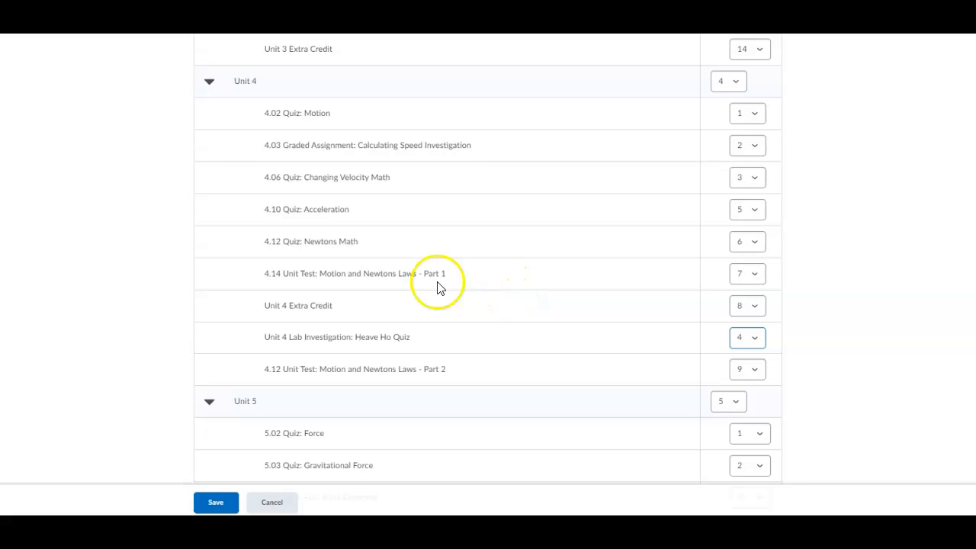
{"action": "left_click", "coordinate": [748, 371]}
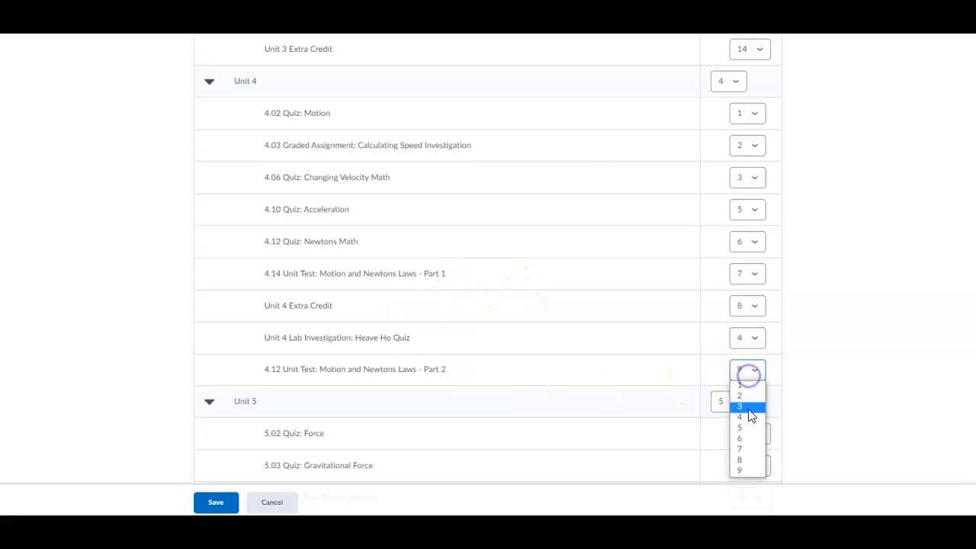
{"action": "left_click", "coordinate": [741, 459]}
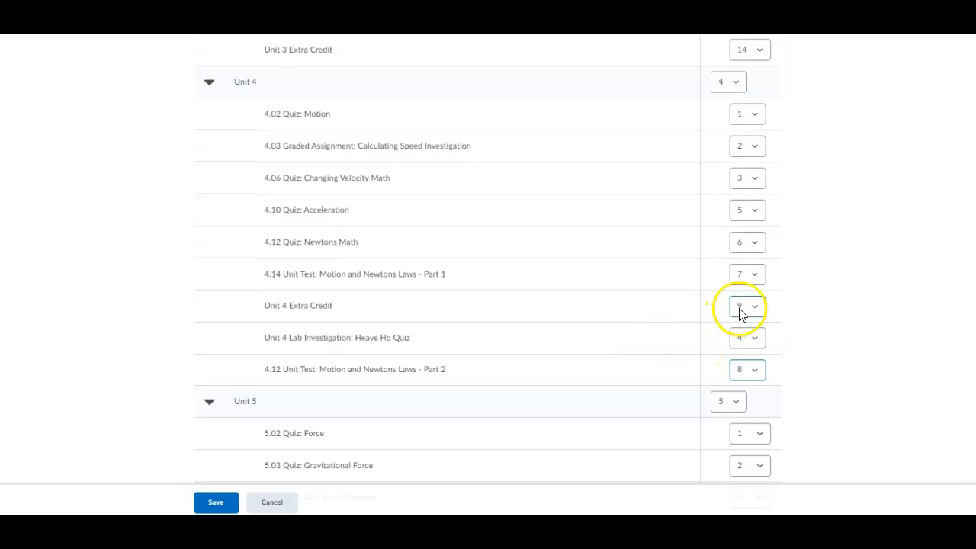
Step: Set the Unit 5 Lab quiz to position 3 and 5.13 Part 2 to 9, then save
{"action": "scroll", "coordinate": [296, 422], "scroll_direction": "down", "scroll_amount": 1}
{"action": "scroll", "coordinate": [279, 404], "scroll_direction": "down", "scroll_amount": 3}
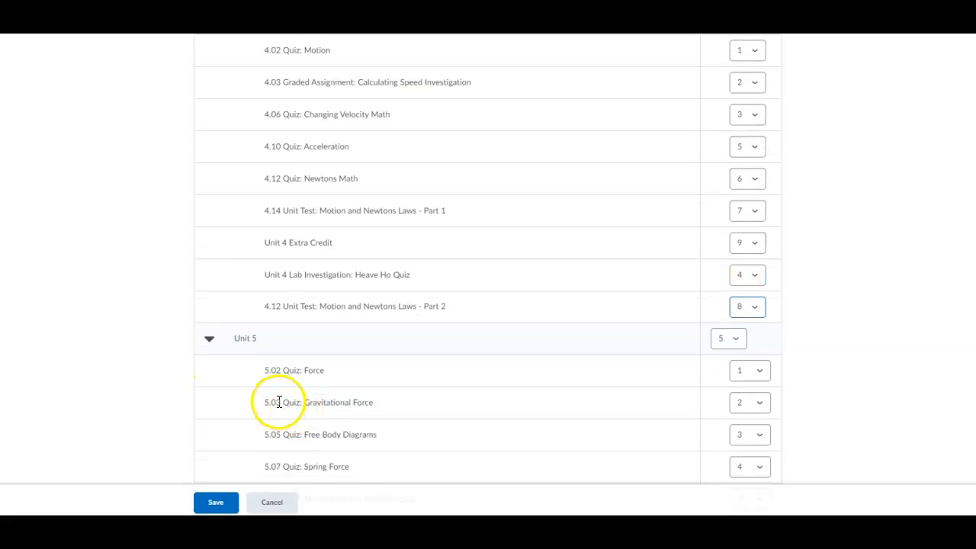
{"action": "scroll", "coordinate": [280, 404], "scroll_direction": "down", "scroll_amount": 1}
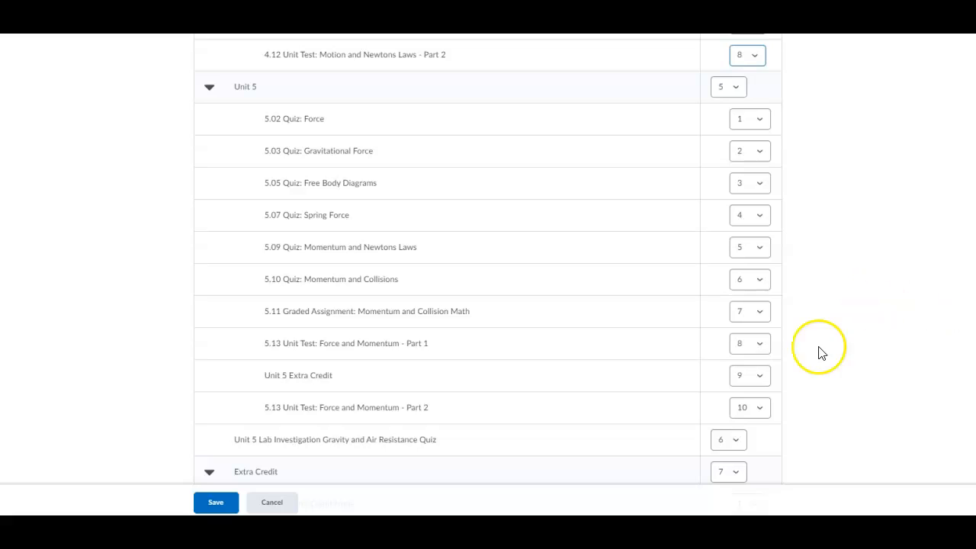
{"action": "left_click", "coordinate": [721, 442]}
{"action": "left_click", "coordinate": [728, 376]}
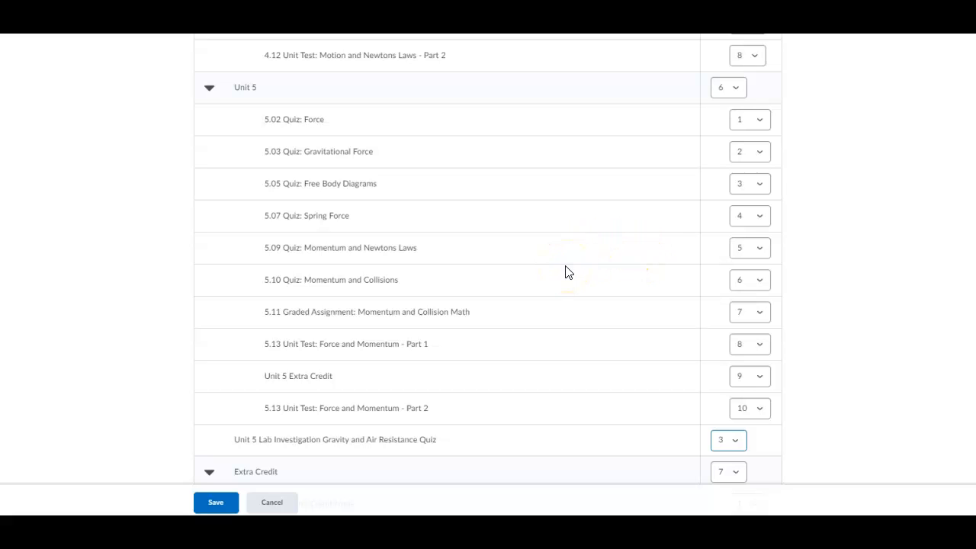
{"action": "left_click", "coordinate": [751, 409]}
{"action": "left_click", "coordinate": [748, 385]}
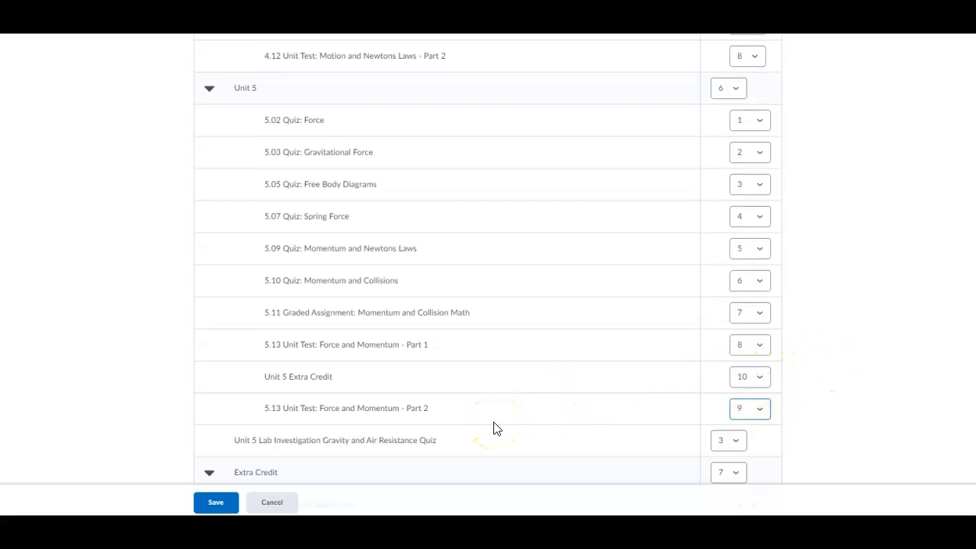
{"action": "scroll", "coordinate": [493, 429], "scroll_direction": "down", "scroll_amount": 1}
{"action": "left_click", "coordinate": [223, 503]}
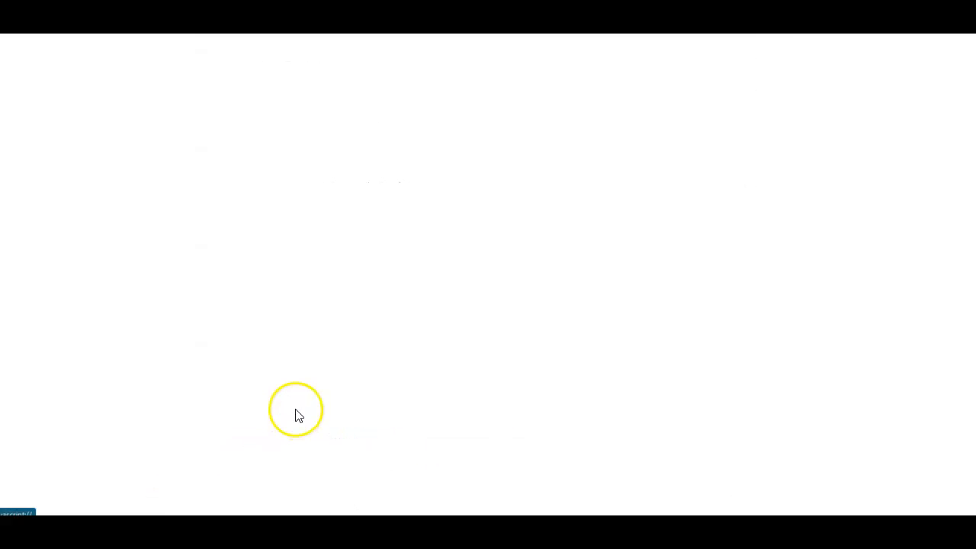
Step: Scroll to Unit 2 and open the actions for 2.15 Unit Test: Matter - Part 2
{"action": "scroll", "coordinate": [460, 340], "scroll_direction": "down", "scroll_amount": 2}
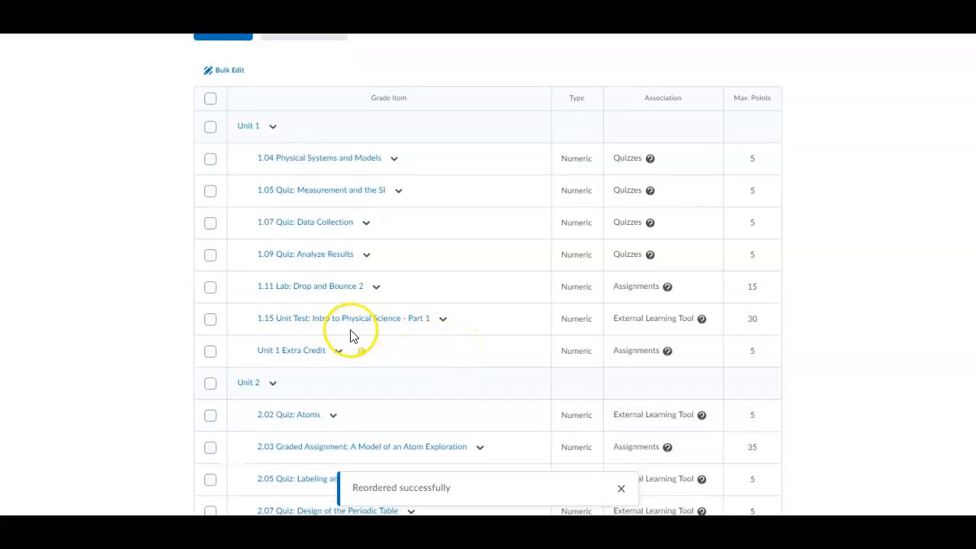
{"action": "scroll", "coordinate": [351, 336], "scroll_direction": "down", "scroll_amount": 4}
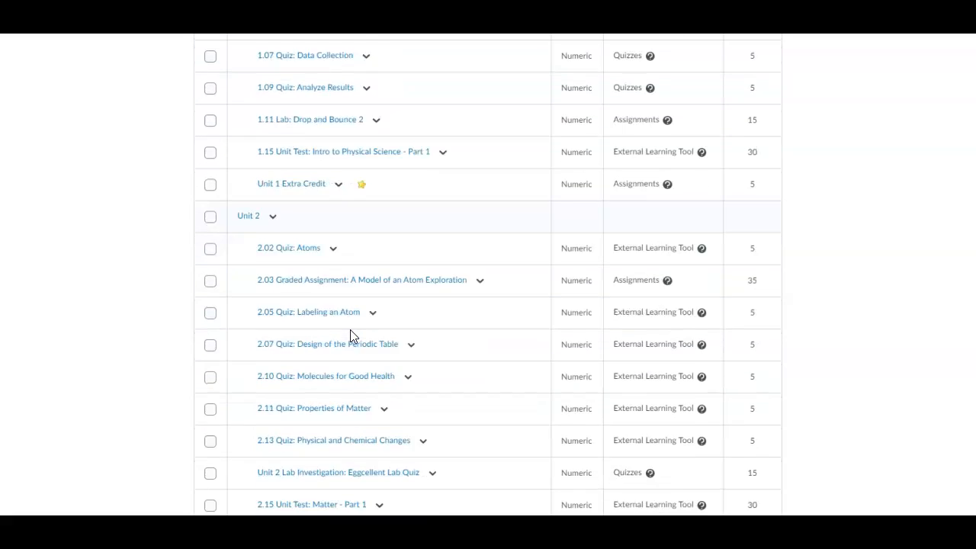
{"action": "scroll", "coordinate": [353, 336], "scroll_direction": "down", "scroll_amount": 1}
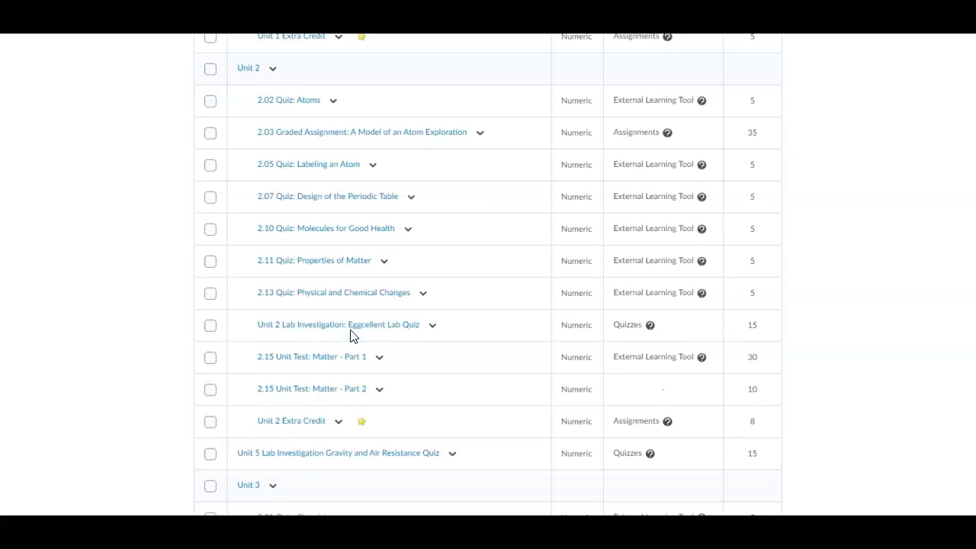
{"action": "scroll", "coordinate": [351, 335], "scroll_direction": "down", "scroll_amount": 1}
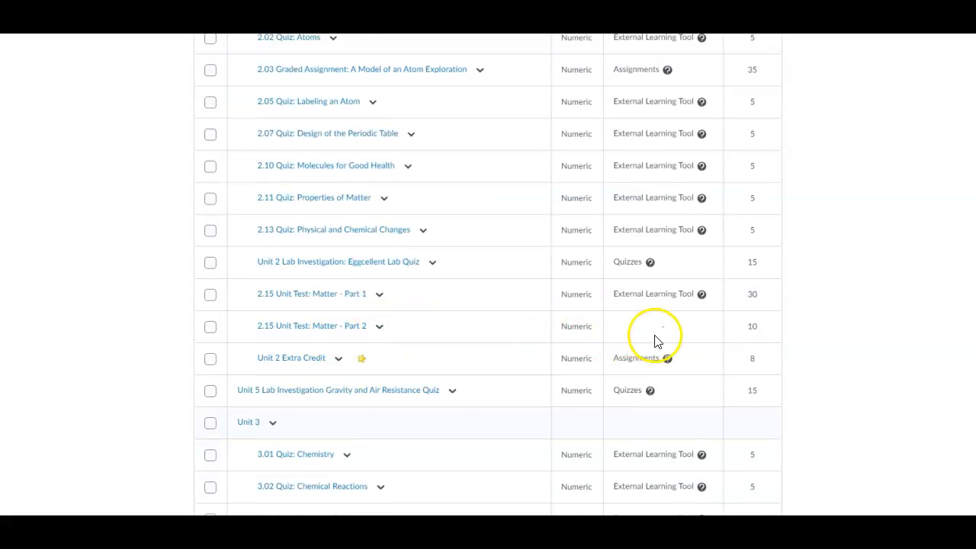
{"action": "left_click", "coordinate": [379, 327]}
{"action": "left_click", "coordinate": [392, 360]}
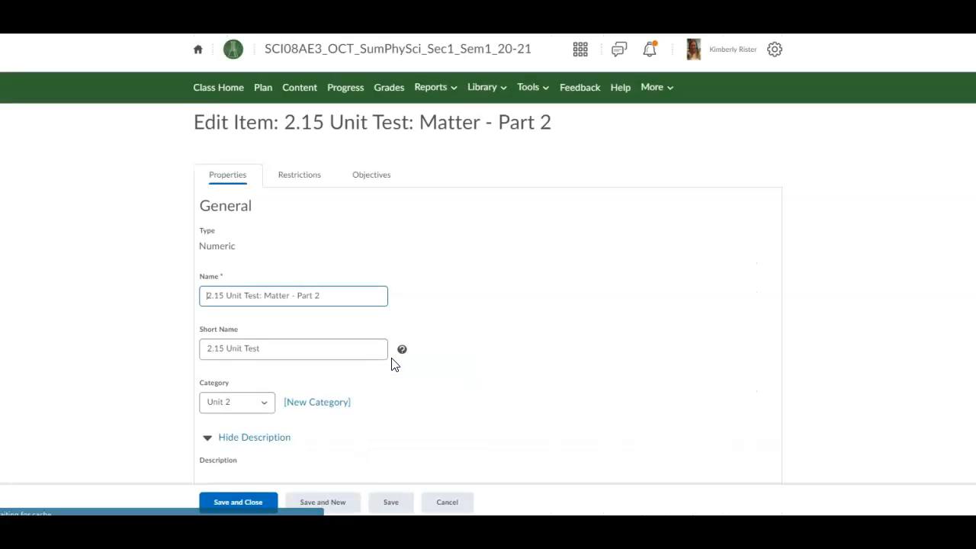
{"action": "scroll", "coordinate": [312, 347], "scroll_direction": "down", "scroll_amount": 4}
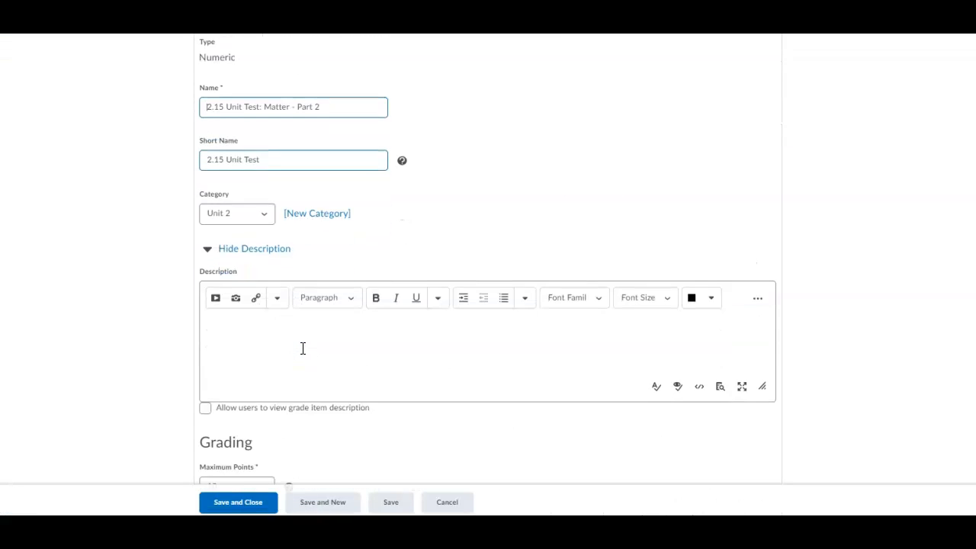
{"action": "scroll", "coordinate": [302, 353], "scroll_direction": "down", "scroll_amount": 5}
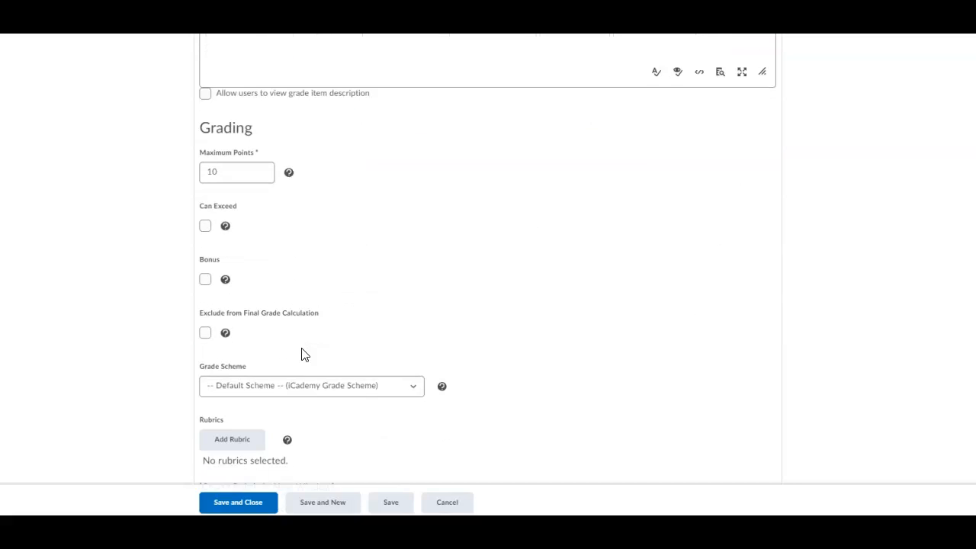
{"action": "scroll", "coordinate": [303, 351], "scroll_direction": "up", "scroll_amount": 8}
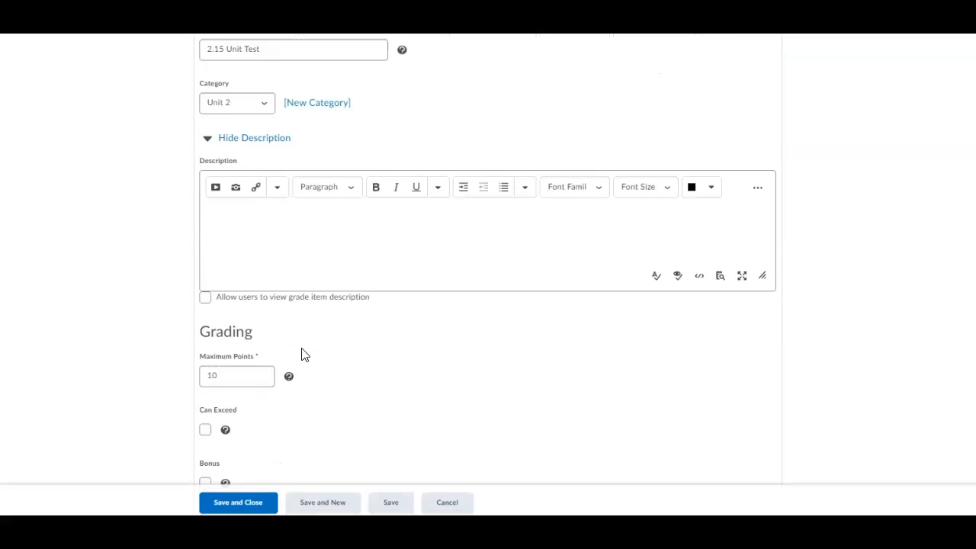
{"action": "left_click", "coordinate": [297, 177]}
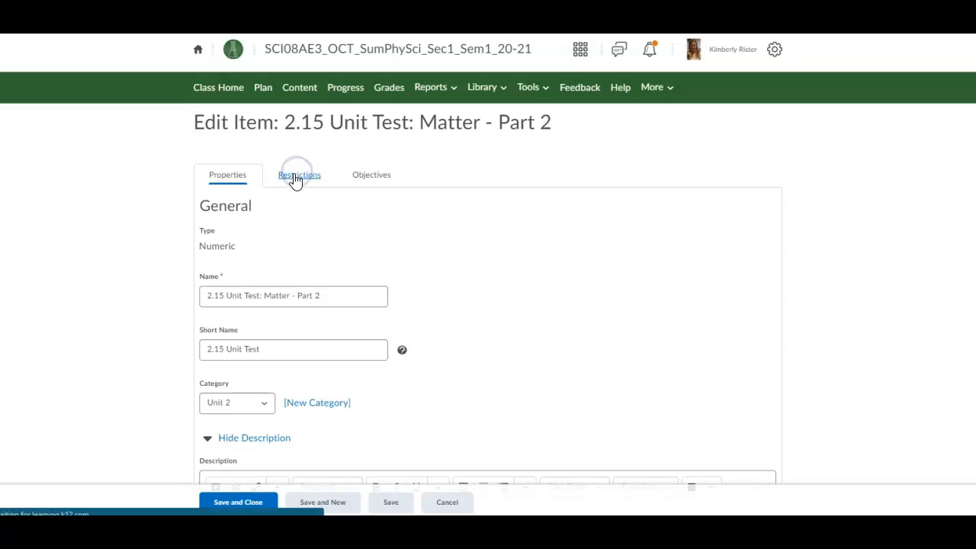
{"action": "left_click", "coordinate": [301, 334]}
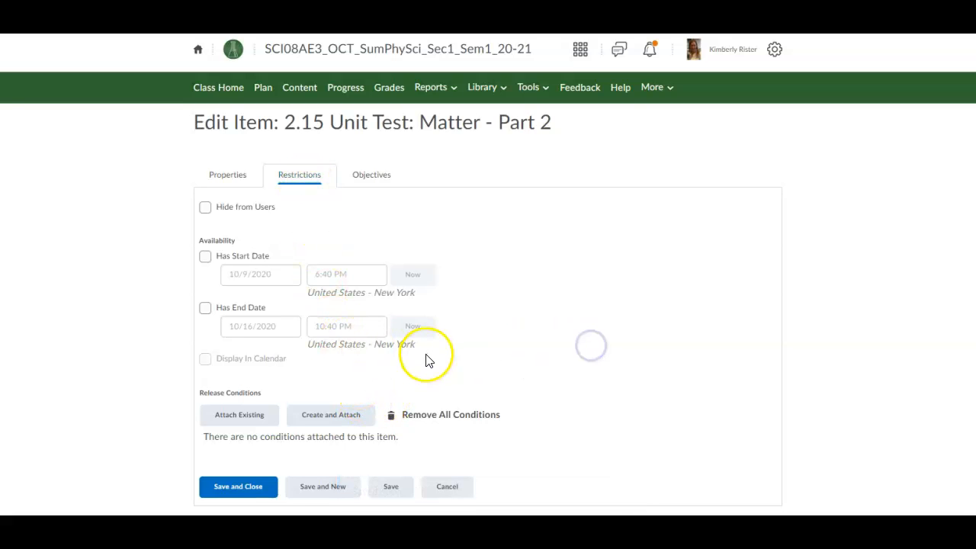
{"action": "left_click", "coordinate": [446, 485]}
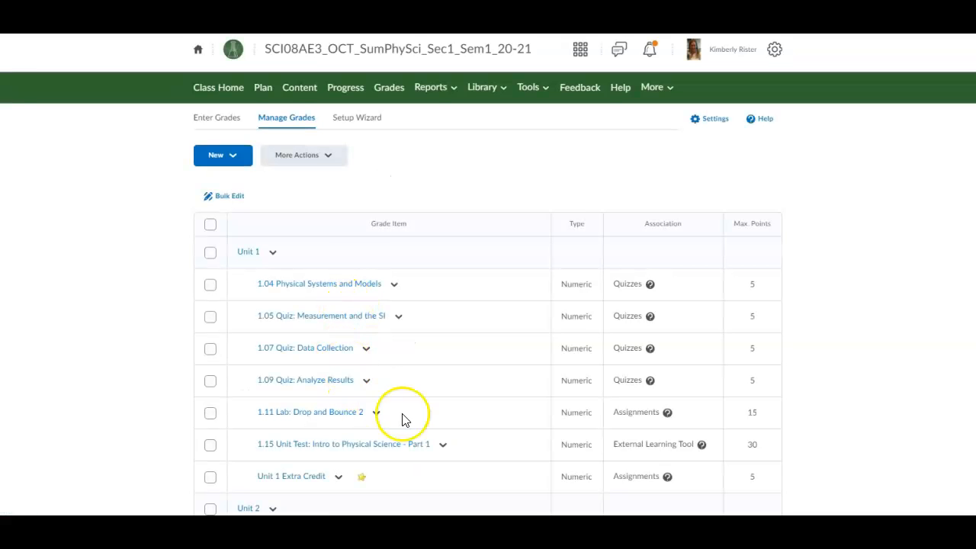
Step: Go to the Manage Quizzes page from the course Tools menu
{"action": "scroll", "coordinate": [497, 431], "scroll_direction": "down", "scroll_amount": 1}
{"action": "scroll", "coordinate": [497, 431], "scroll_direction": "down", "scroll_amount": 5}
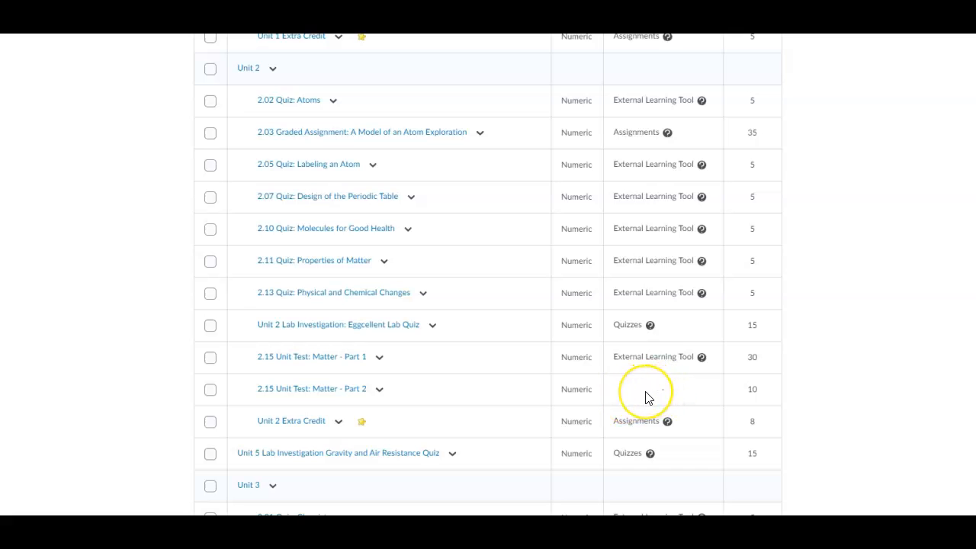
{"action": "scroll", "coordinate": [645, 396], "scroll_direction": "up", "scroll_amount": 1}
{"action": "scroll", "coordinate": [645, 396], "scroll_direction": "up", "scroll_amount": 6}
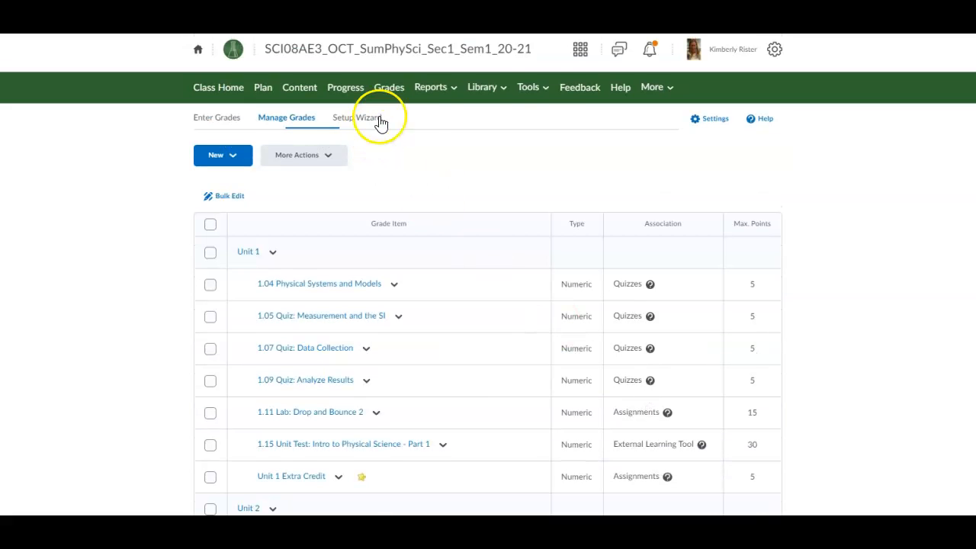
{"action": "left_click", "coordinate": [529, 91]}
{"action": "left_click", "coordinate": [508, 276]}
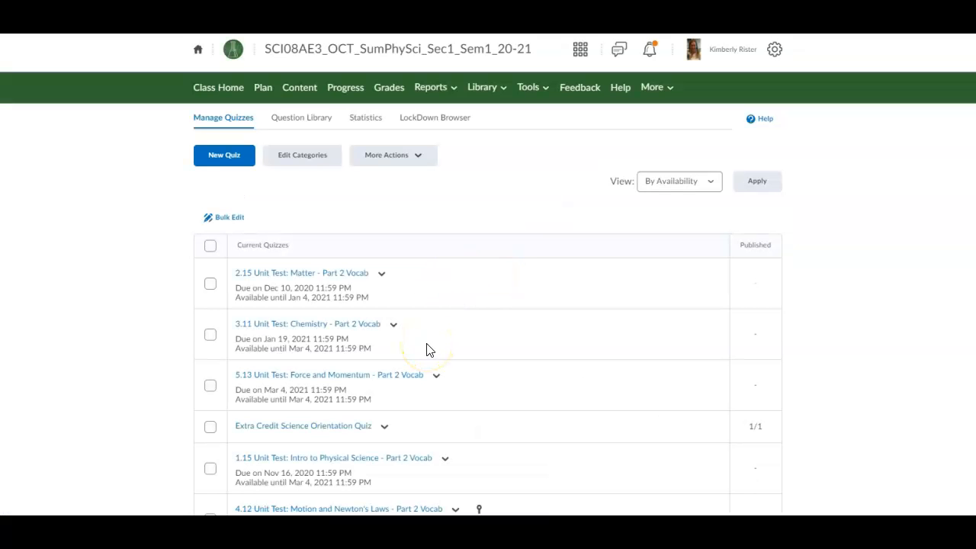
Step: Open the 2.15 Matter Part 2 Vocab quiz for editing and show its assessment settings
{"action": "left_click", "coordinate": [383, 276]}
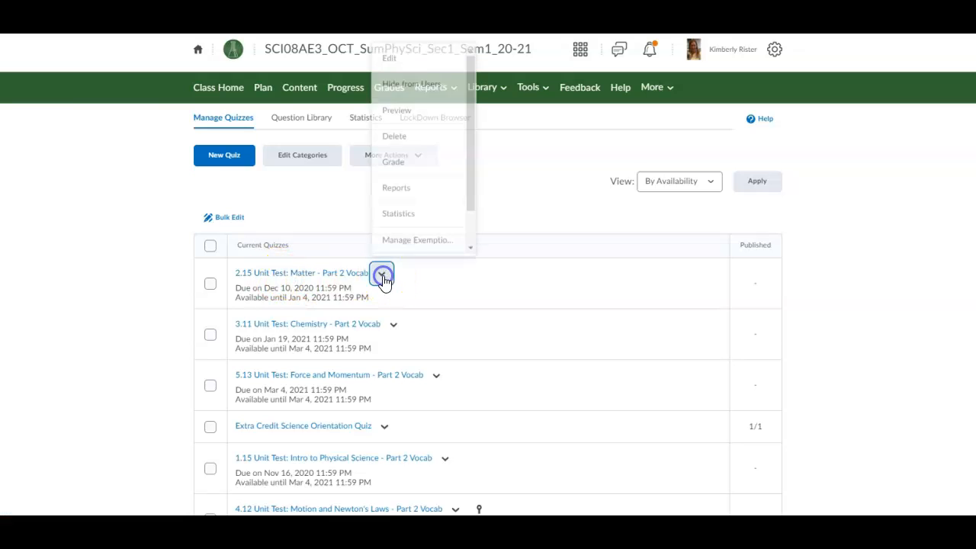
{"action": "left_click", "coordinate": [400, 63]}
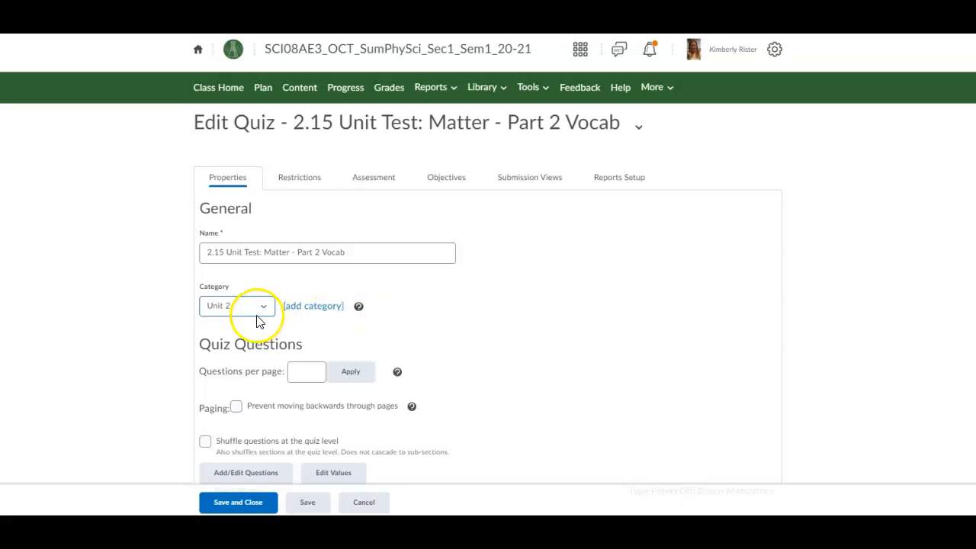
{"action": "scroll", "coordinate": [244, 366], "scroll_direction": "down", "scroll_amount": 4}
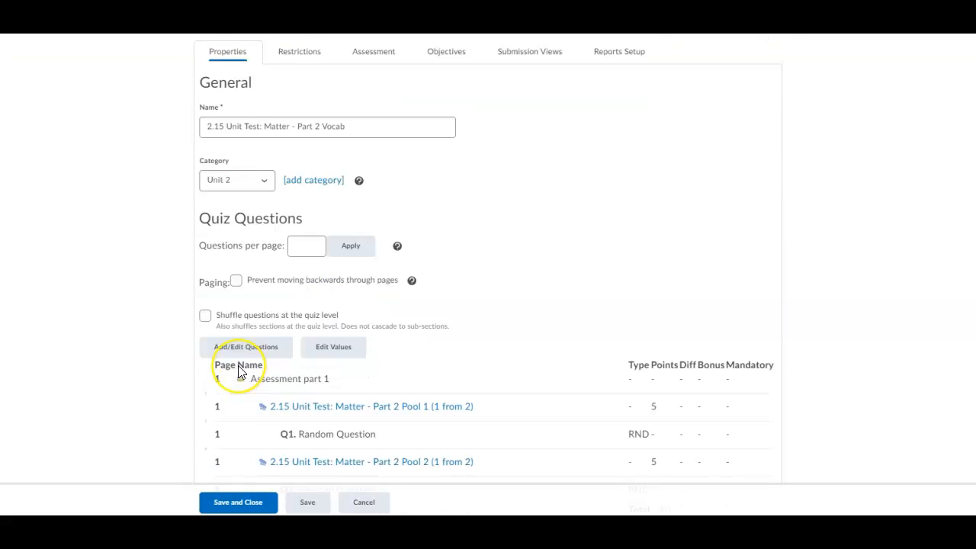
{"action": "scroll", "coordinate": [238, 372], "scroll_direction": "up", "scroll_amount": 3}
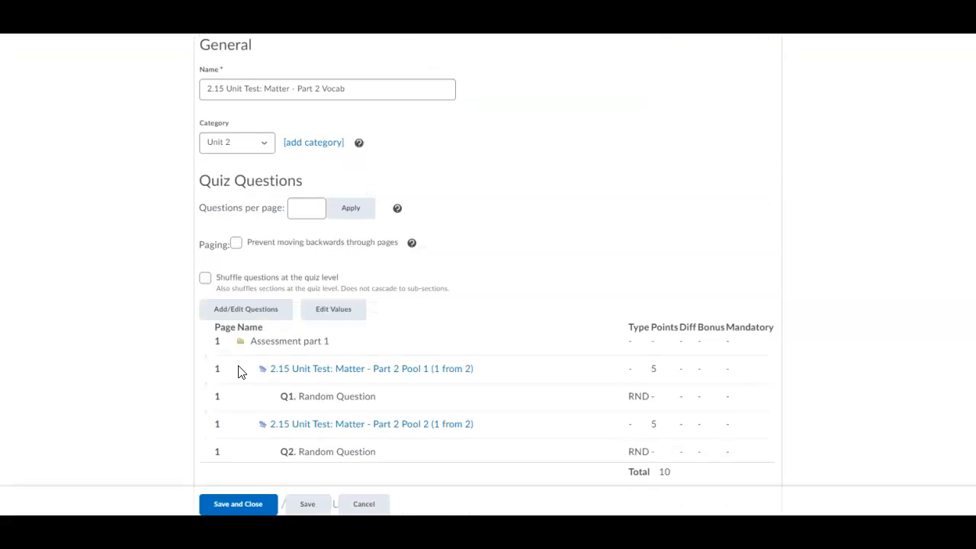
{"action": "scroll", "coordinate": [251, 218], "scroll_direction": "up", "scroll_amount": 2}
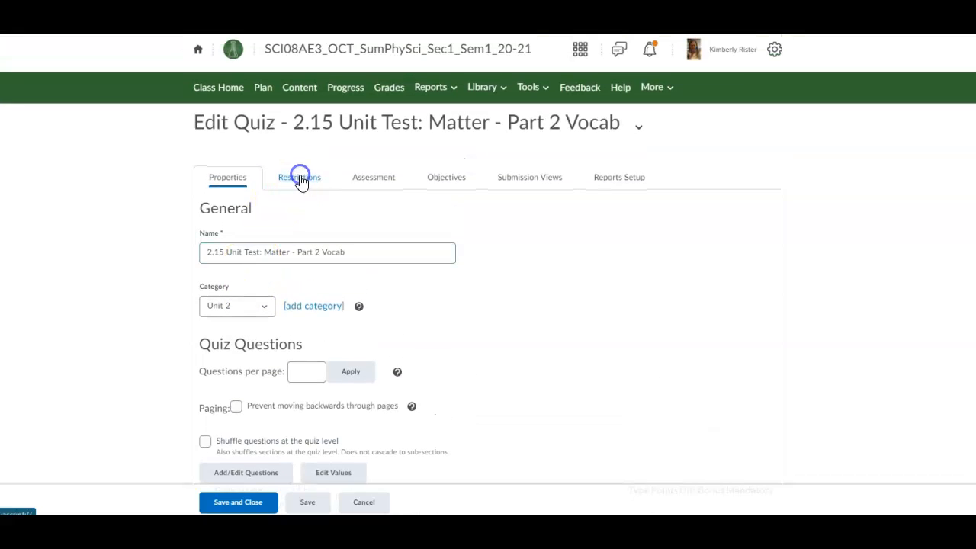
{"action": "left_click", "coordinate": [300, 180]}
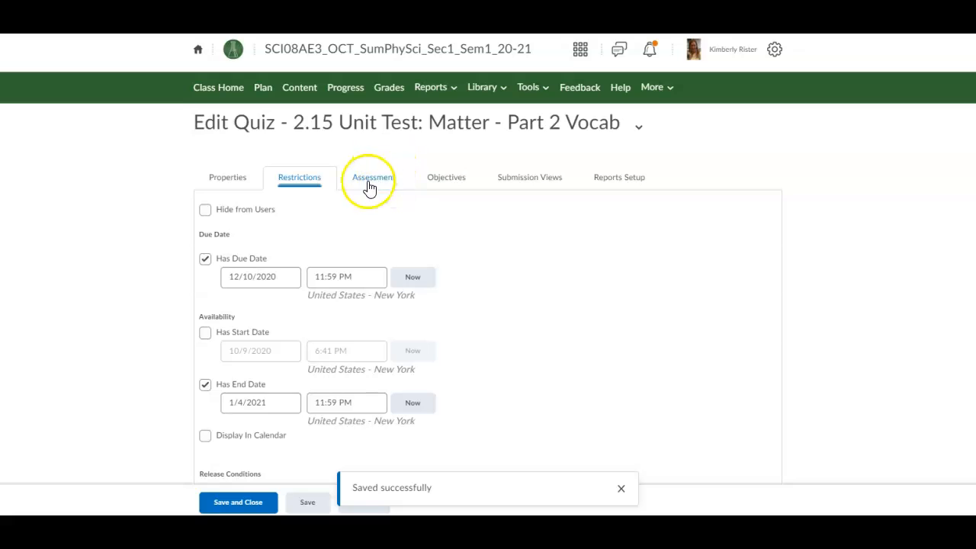
{"action": "left_click", "coordinate": [369, 187]}
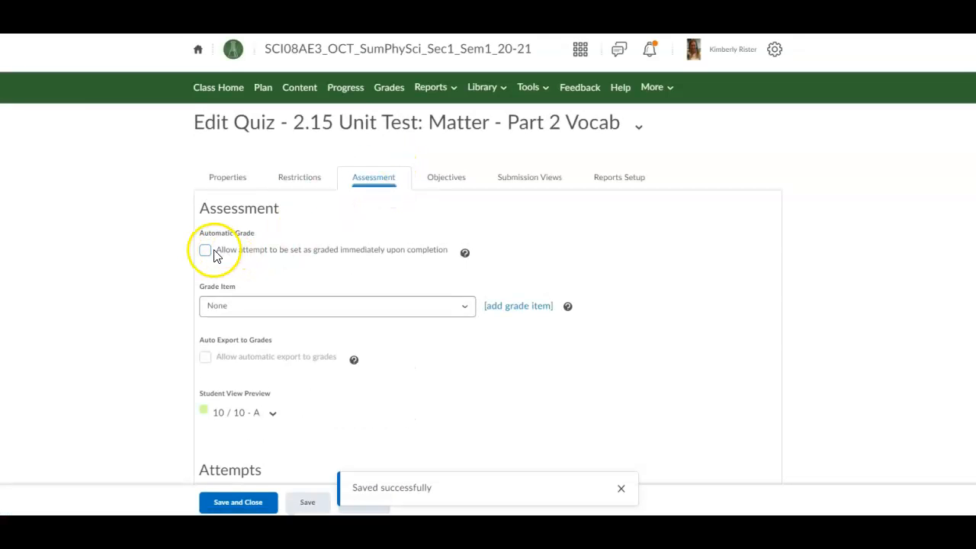
Step: Enable automatic grading, link the Matter - Part 2 grade item with auto-export, and save
{"action": "left_click", "coordinate": [207, 251]}
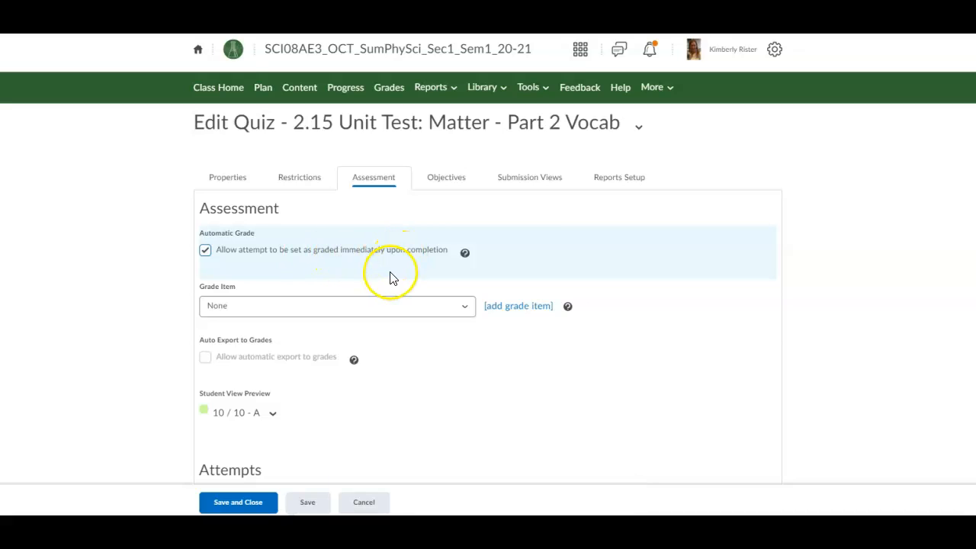
{"action": "left_click", "coordinate": [363, 306]}
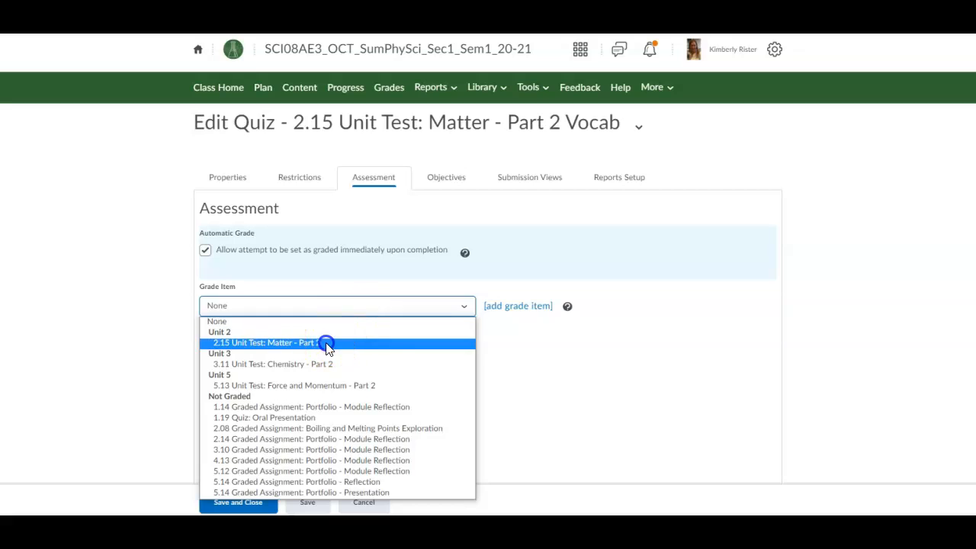
{"action": "left_click", "coordinate": [327, 347]}
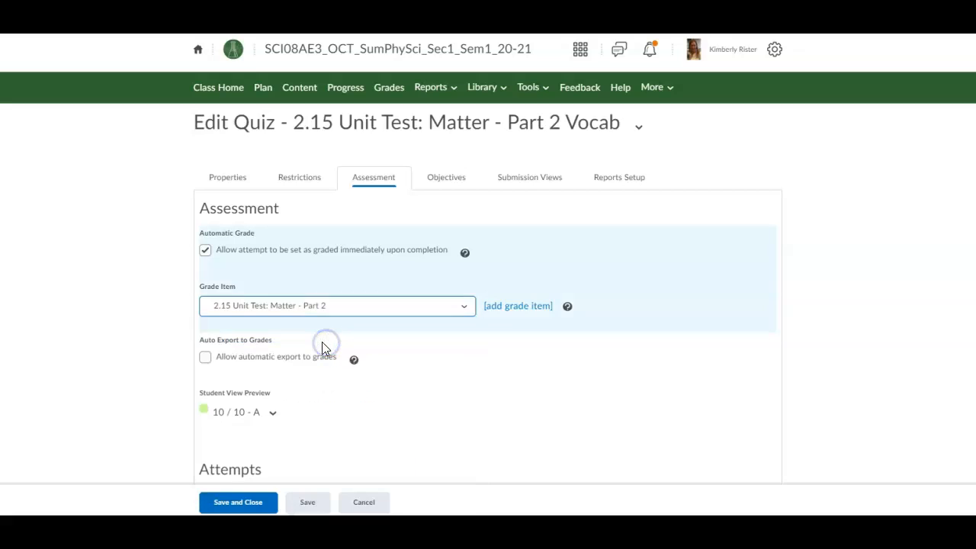
{"action": "left_click", "coordinate": [204, 360]}
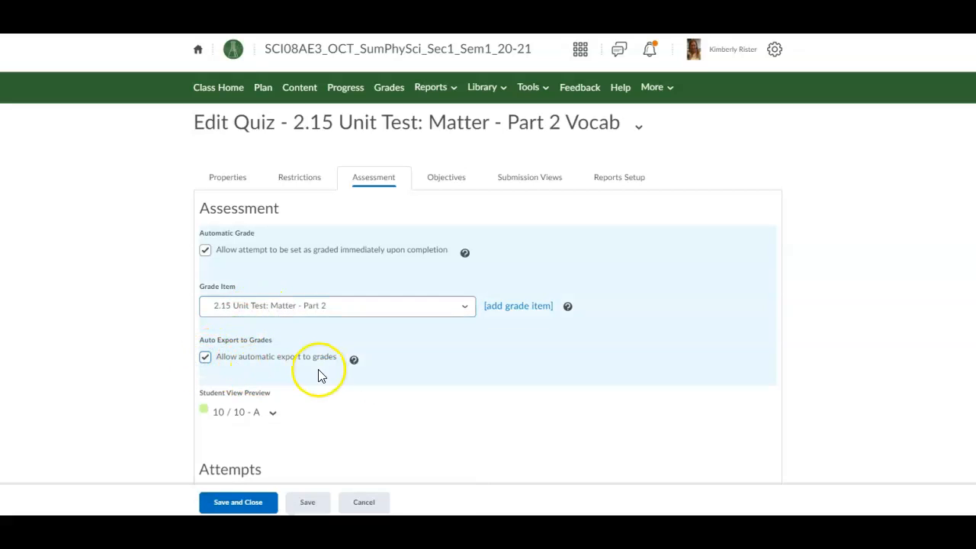
{"action": "scroll", "coordinate": [273, 371], "scroll_direction": "down", "scroll_amount": 1}
{"action": "scroll", "coordinate": [273, 371], "scroll_direction": "down", "scroll_amount": 2}
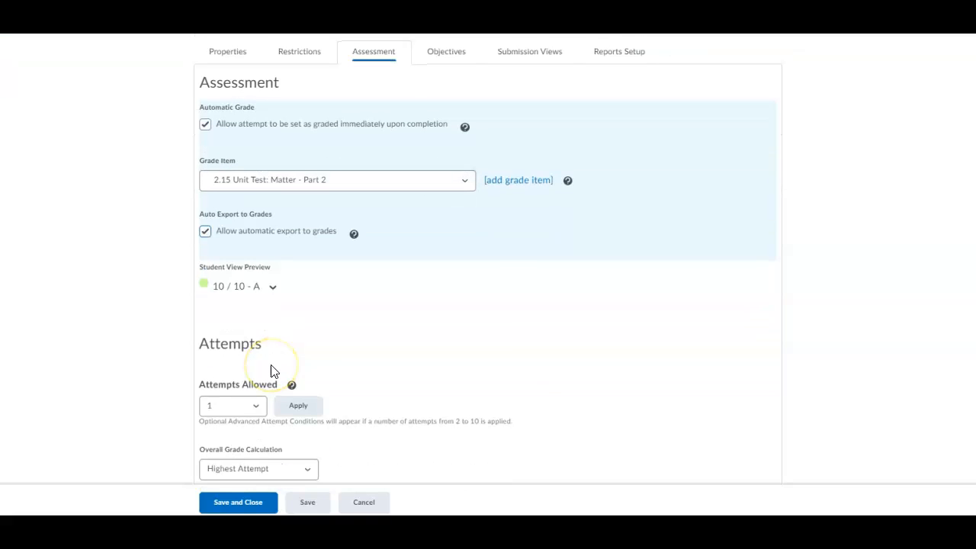
{"action": "left_click", "coordinate": [260, 499]}
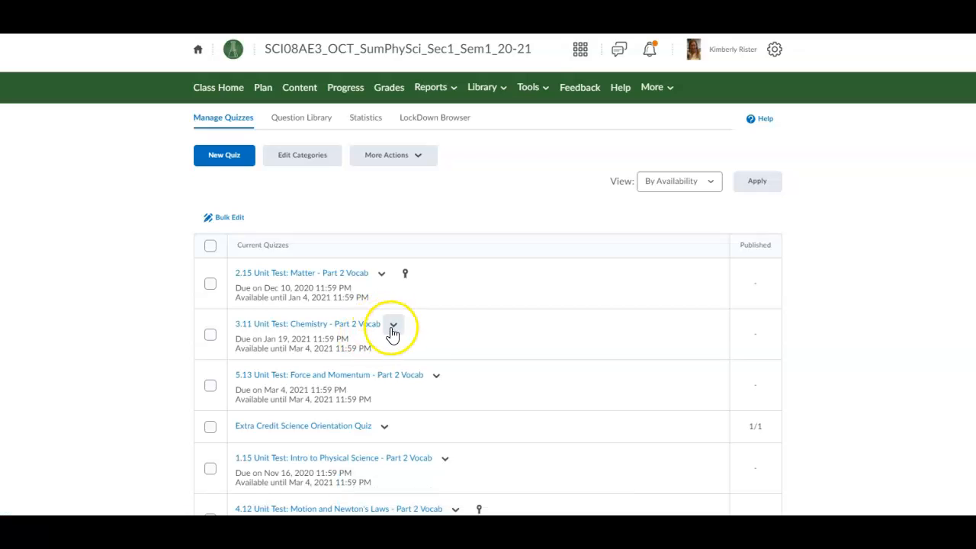
Step: Open the 3.11 Unit Test: Chemistry - Part 2 Vocab quiz for editing and check its dates
{"action": "left_click", "coordinate": [393, 324]}
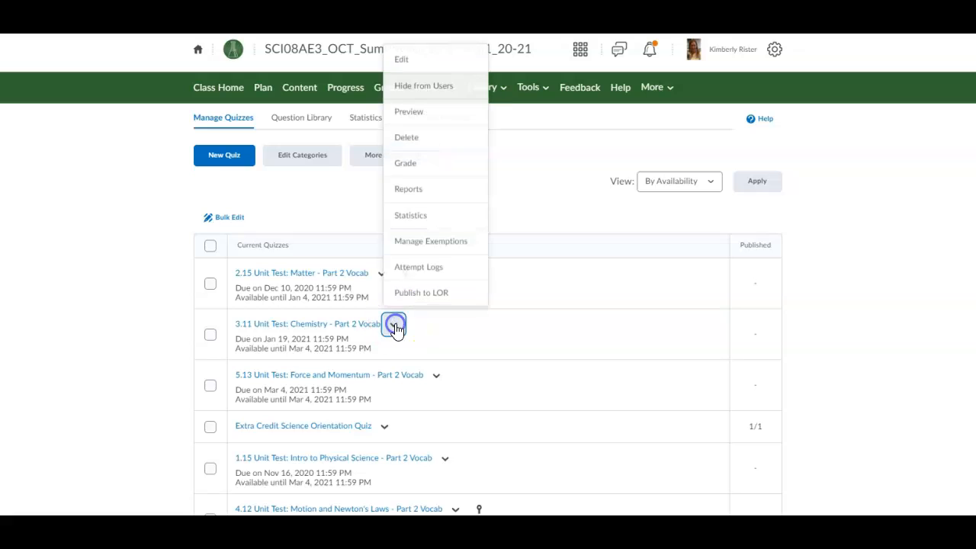
{"action": "left_click", "coordinate": [408, 56]}
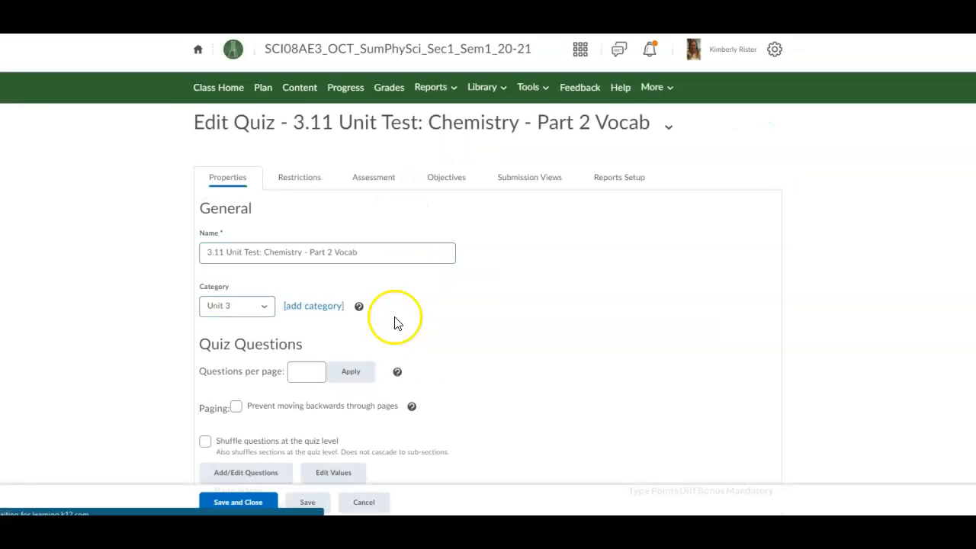
{"action": "left_click", "coordinate": [315, 178]}
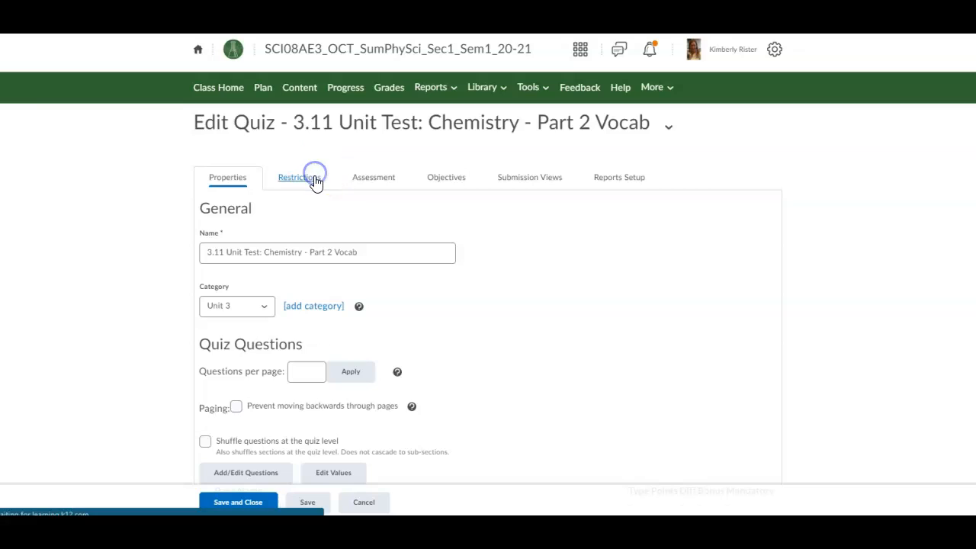
{"action": "scroll", "coordinate": [228, 366], "scroll_direction": "down", "scroll_amount": 2}
{"action": "scroll", "coordinate": [244, 305], "scroll_direction": "up", "scroll_amount": 2}
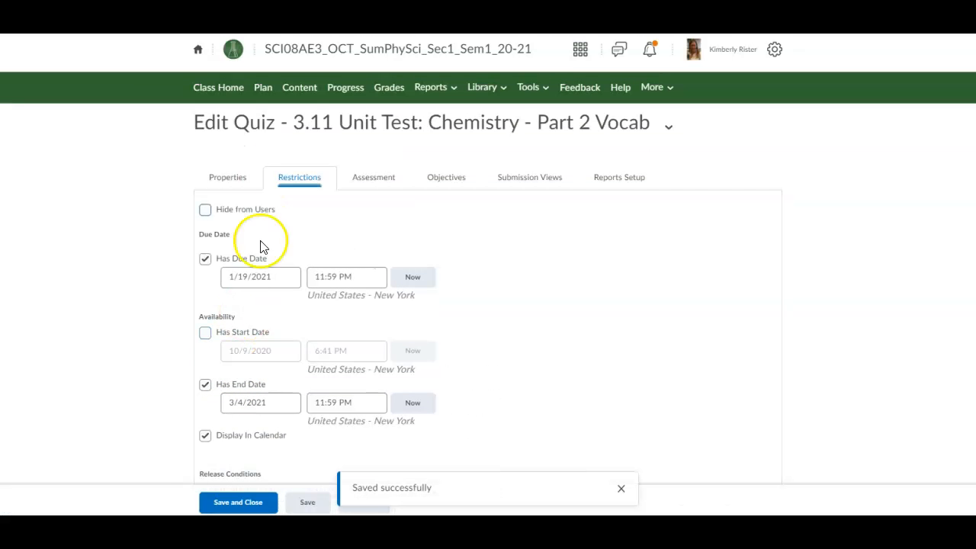
Step: Turn on auto-grading, link the 3.11 Unit Test: Chemistry - Part 2 grade item, enable auto-export, and save
{"action": "left_click", "coordinate": [367, 180]}
{"action": "left_click", "coordinate": [204, 252]}
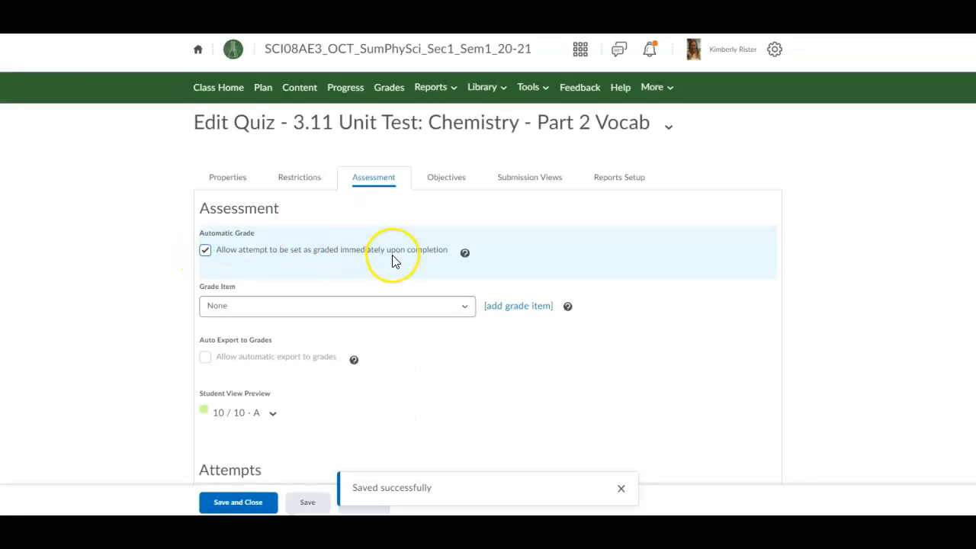
{"action": "left_click", "coordinate": [348, 303]}
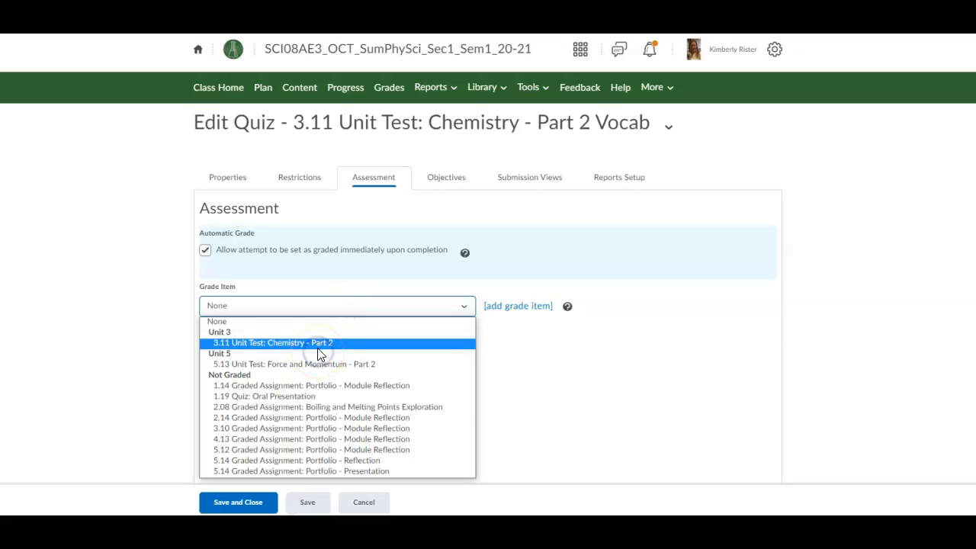
{"action": "left_click", "coordinate": [317, 347]}
{"action": "left_click", "coordinate": [206, 357]}
{"action": "left_click", "coordinate": [240, 503]}
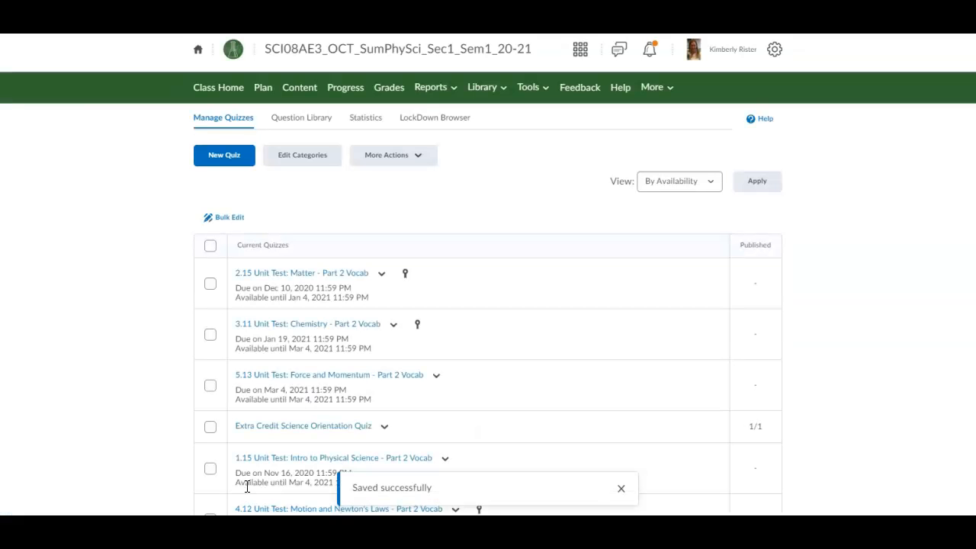
Step: Auto-grade the 5.13 quiz, link it to 5.13 Unit Test: Force and Momentum - Part 2, enable auto-export, and save
{"action": "scroll", "coordinate": [312, 360], "scroll_direction": "down", "scroll_amount": 1}
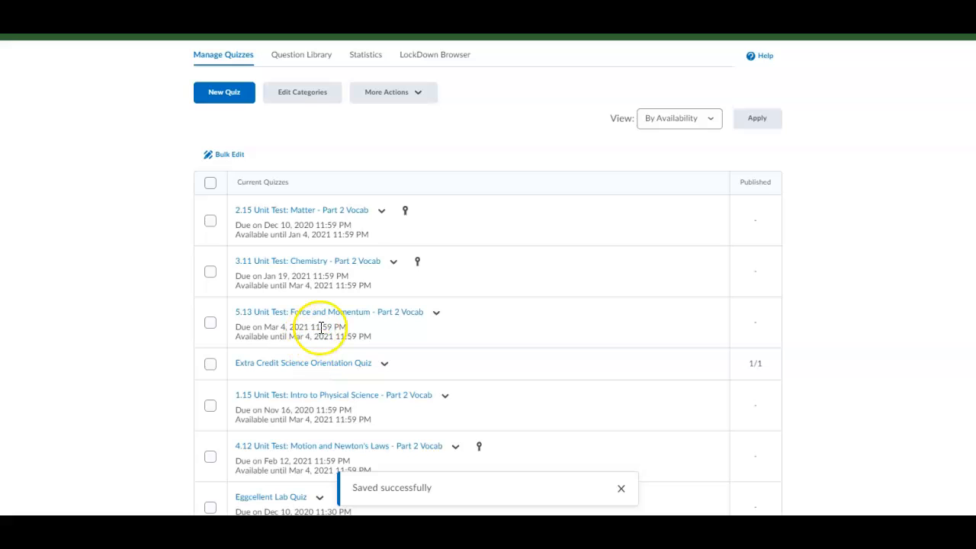
{"action": "left_click", "coordinate": [436, 313]}
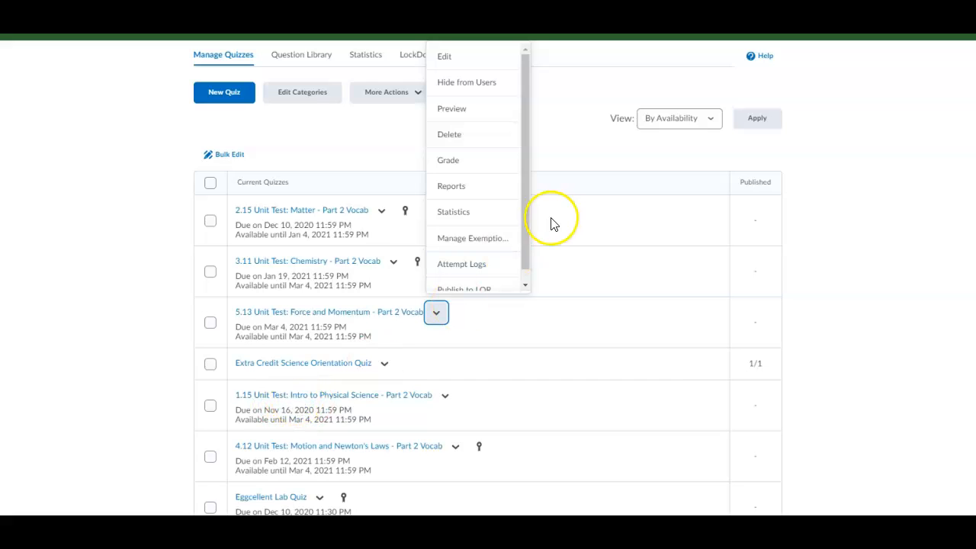
{"action": "left_click", "coordinate": [451, 56]}
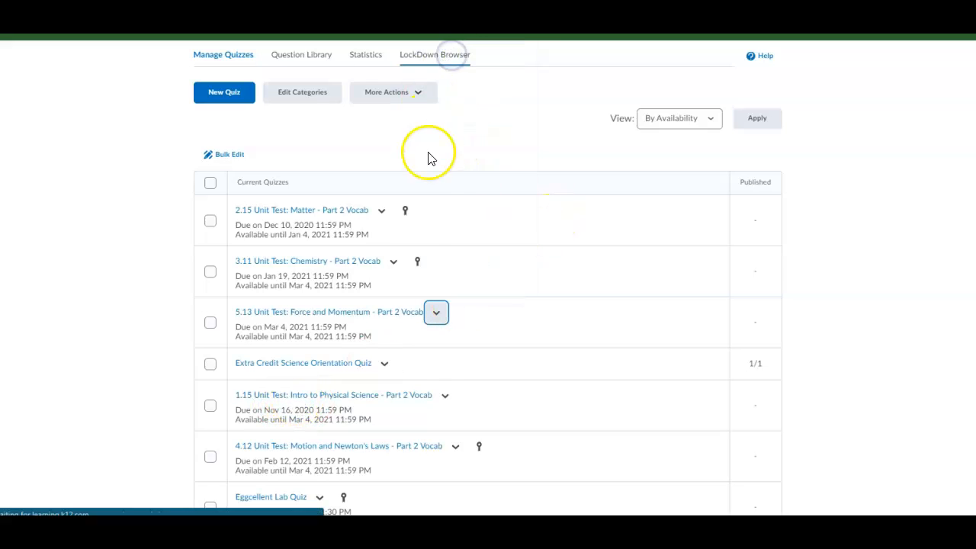
{"action": "left_click", "coordinate": [369, 199]}
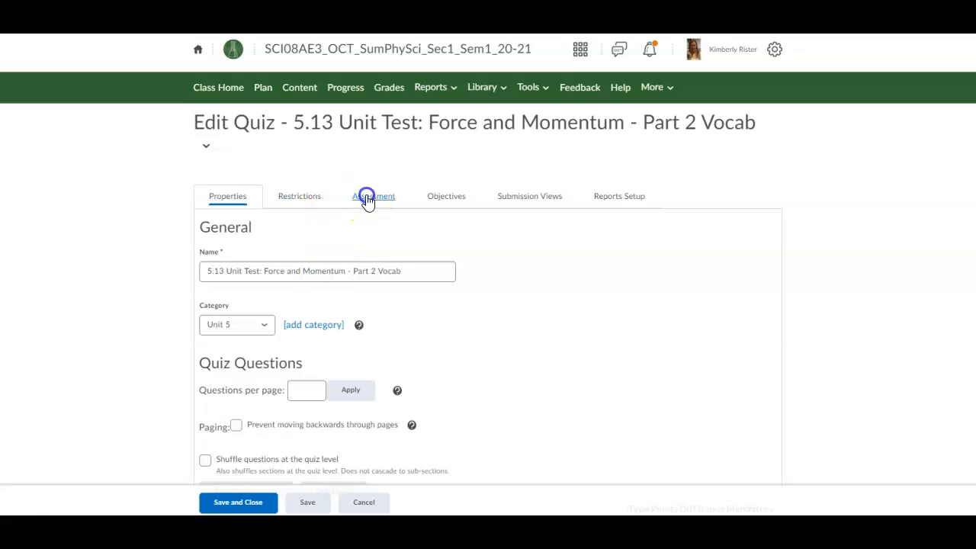
{"action": "left_click", "coordinate": [207, 272]}
{"action": "left_click", "coordinate": [245, 328]}
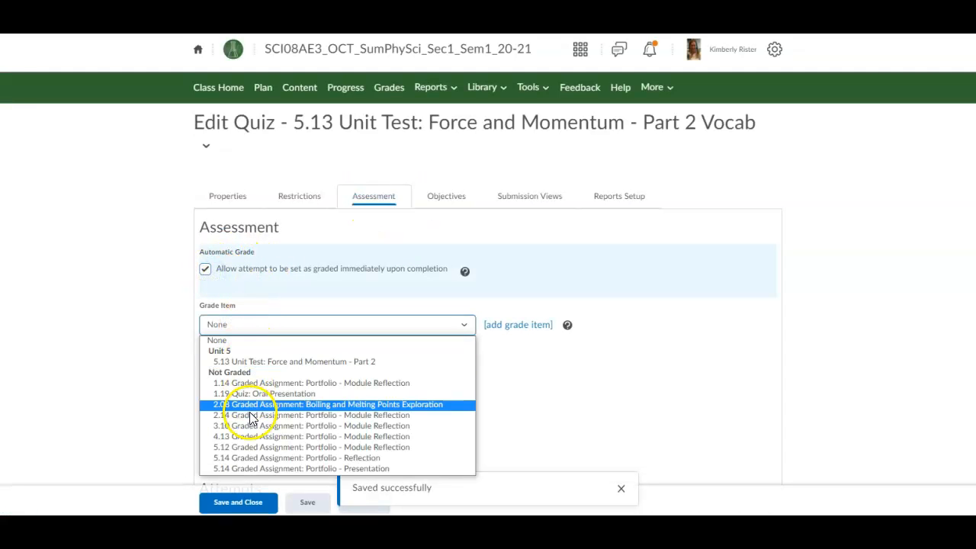
{"action": "left_click", "coordinate": [253, 365]}
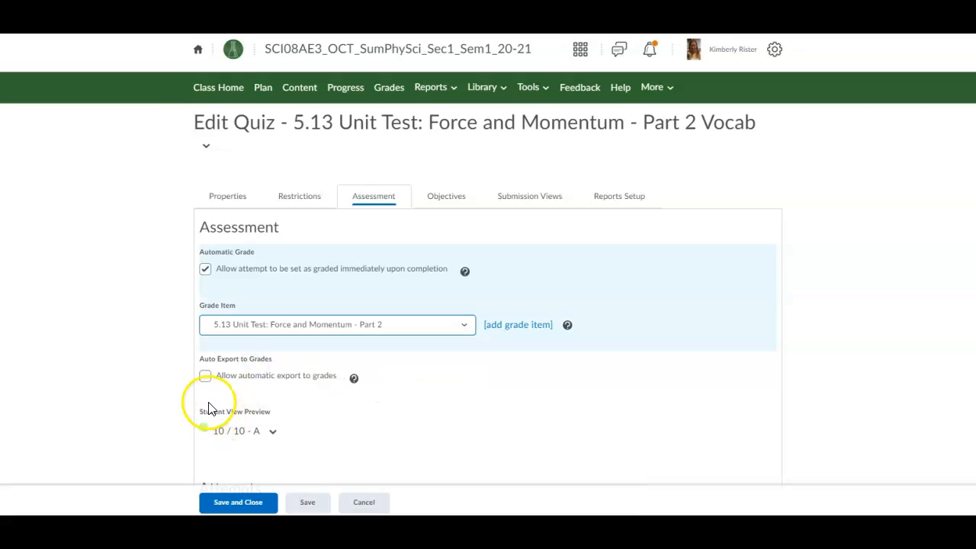
{"action": "left_click", "coordinate": [205, 376]}
{"action": "left_click", "coordinate": [239, 500]}
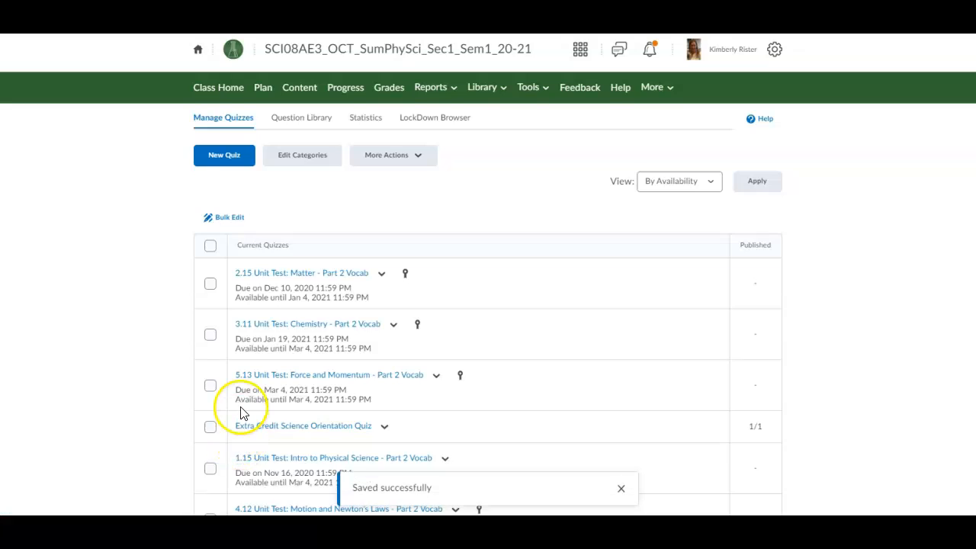
Step: Open the 1.15 Intro to Physical Science quiz's assessment settings and leave its Grade Item set to None
{"action": "scroll", "coordinate": [241, 412], "scroll_direction": "down", "scroll_amount": 3}
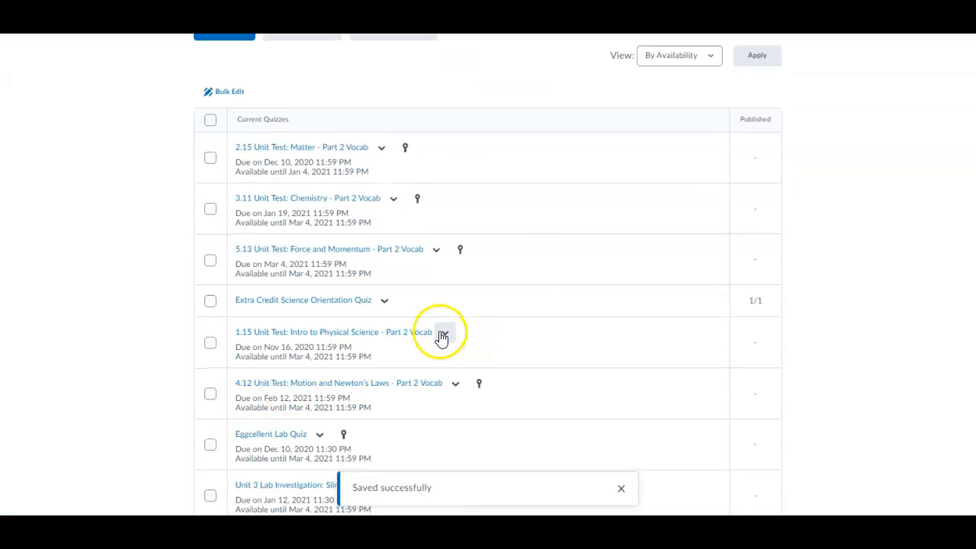
{"action": "left_click", "coordinate": [445, 332]}
{"action": "left_click", "coordinate": [453, 69]}
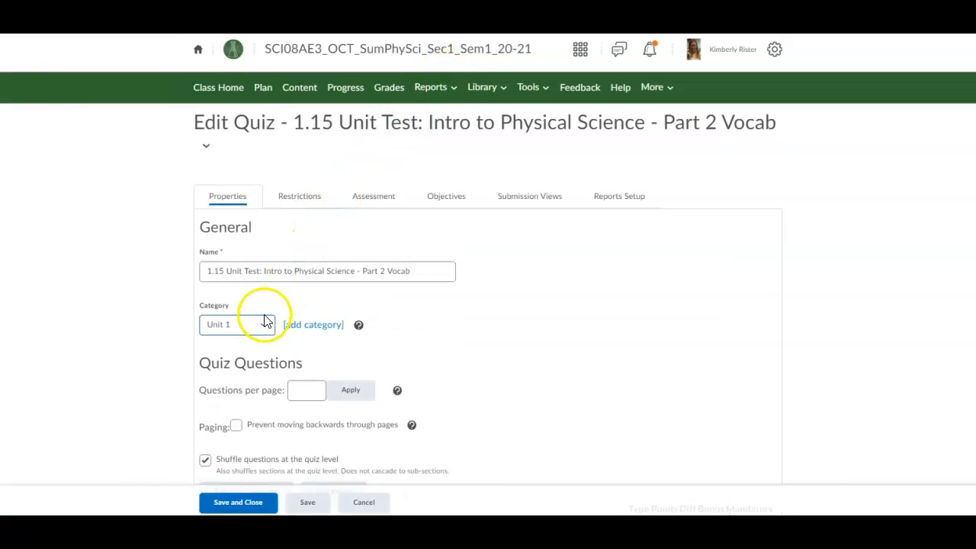
{"action": "left_click", "coordinate": [368, 198]}
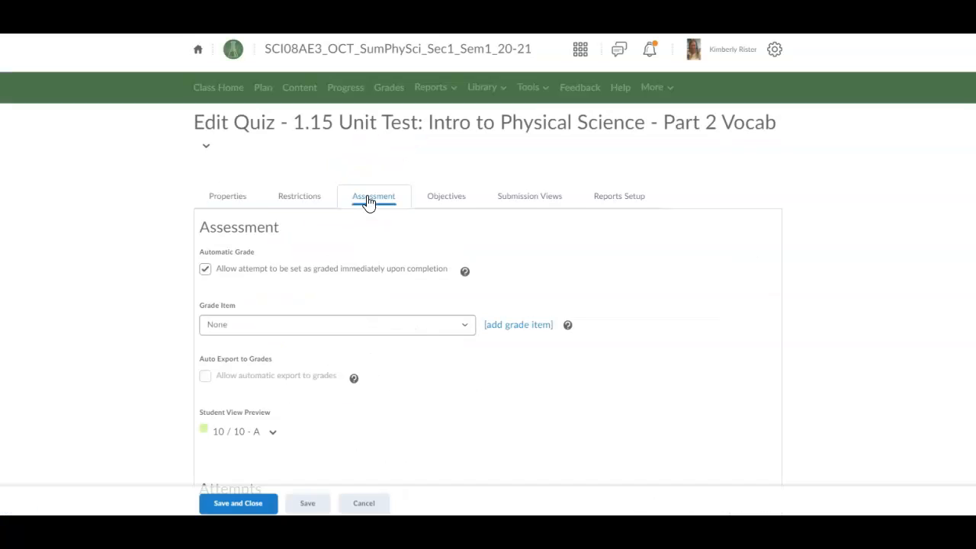
{"action": "left_click", "coordinate": [233, 324]}
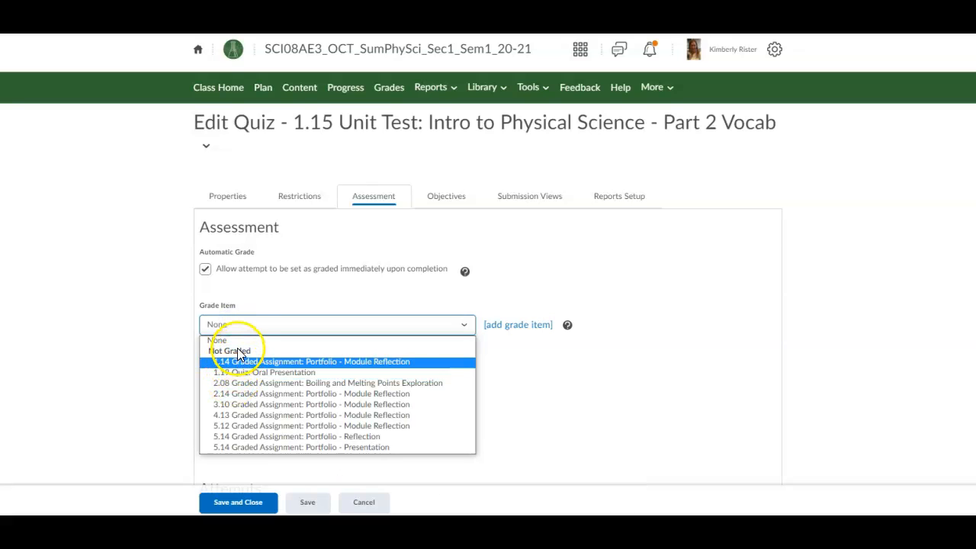
{"action": "left_click", "coordinate": [228, 343]}
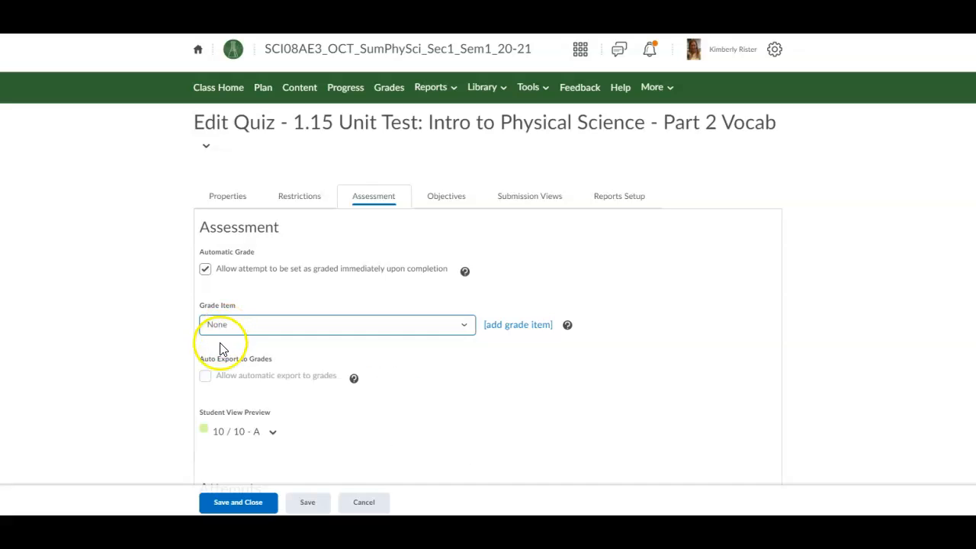
Step: Start a new numeric grade item for the 1.15 quiz, naming it '1.15 Unit 1' so far
{"action": "left_click", "coordinate": [260, 325]}
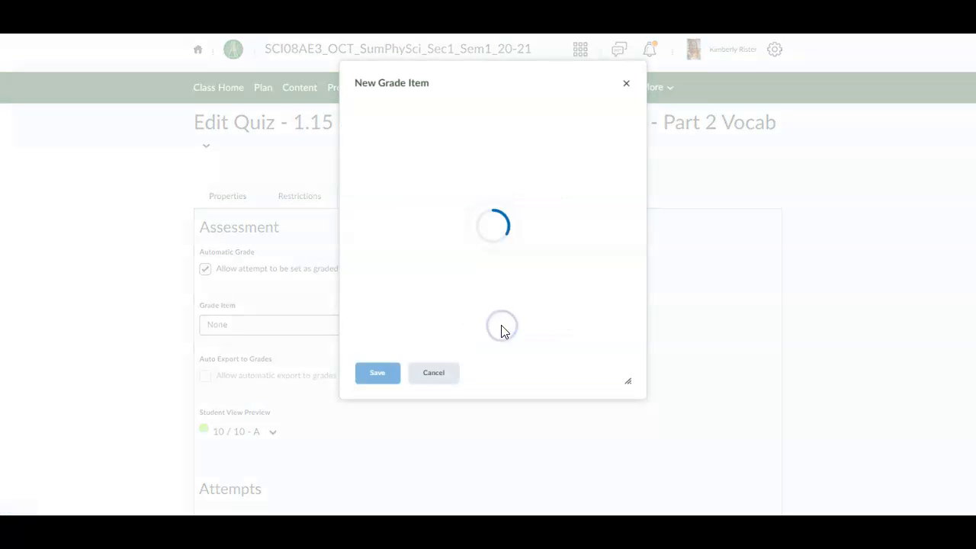
{"action": "left_click", "coordinate": [380, 209]}
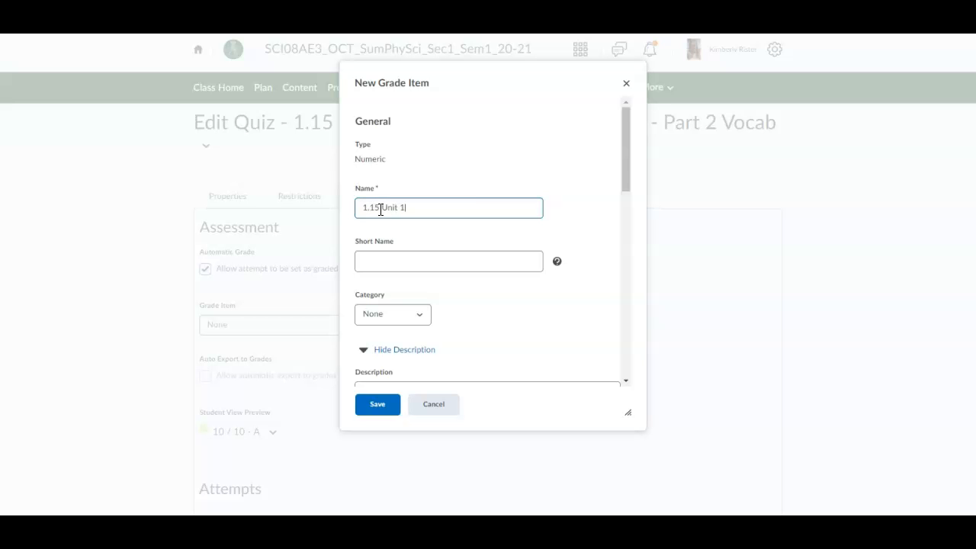
{"action": "left_click_drag", "start_coordinate": [451, 83], "coordinate": [451, 104]}
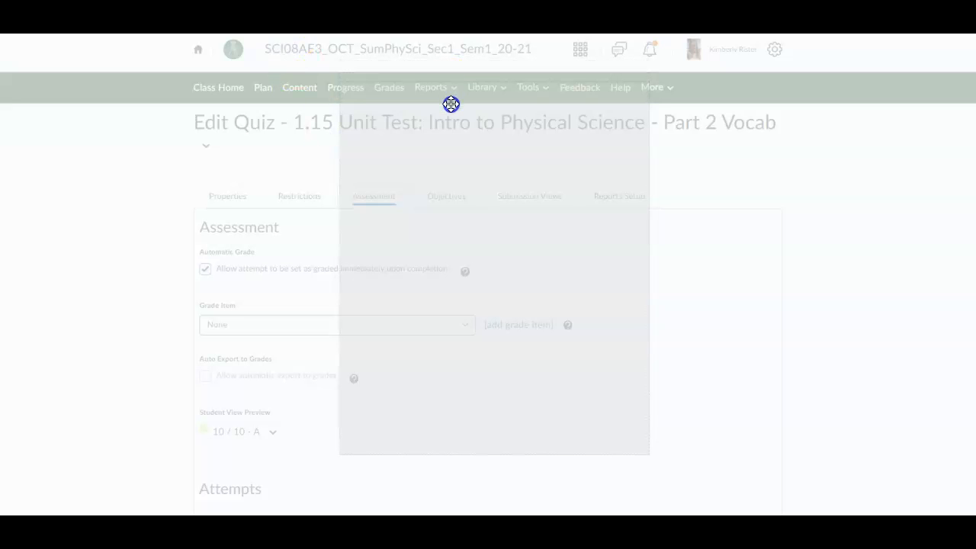
{"action": "left_click_drag", "start_coordinate": [450, 104], "coordinate": [443, 147]}
{"action": "left_click", "coordinate": [411, 273]}
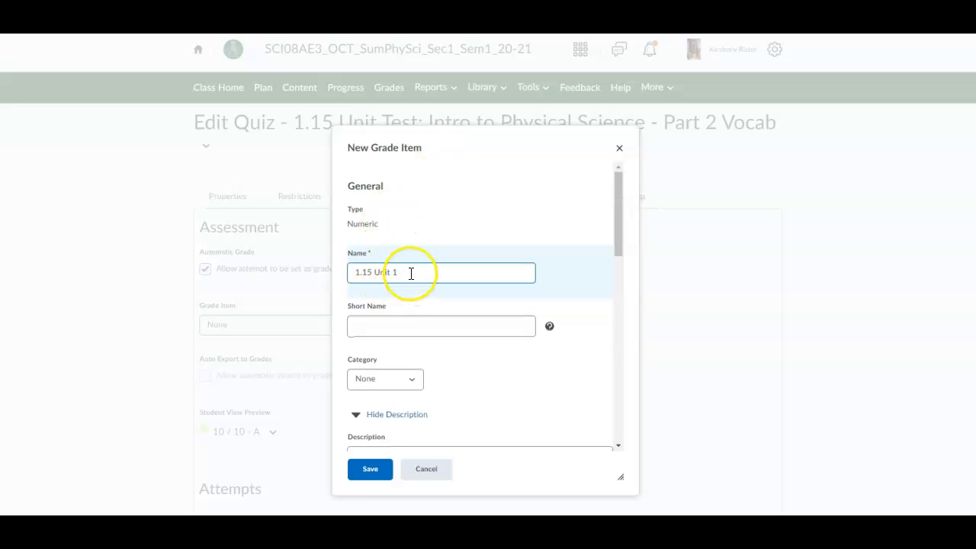
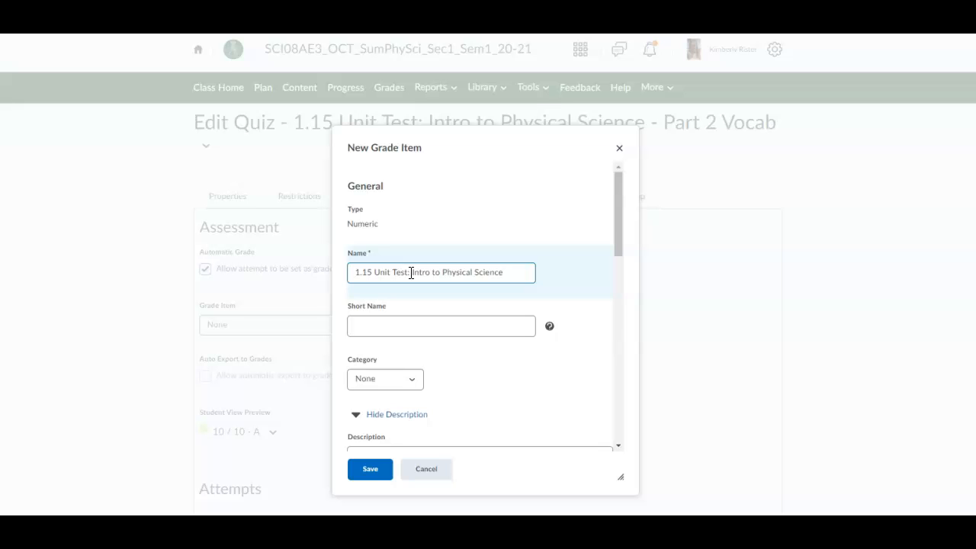
Step: Finish the grade item name with '2 Vocab', put it in the Unit 1 category, and save it
{"action": "type", "text": "2 Vocab"}
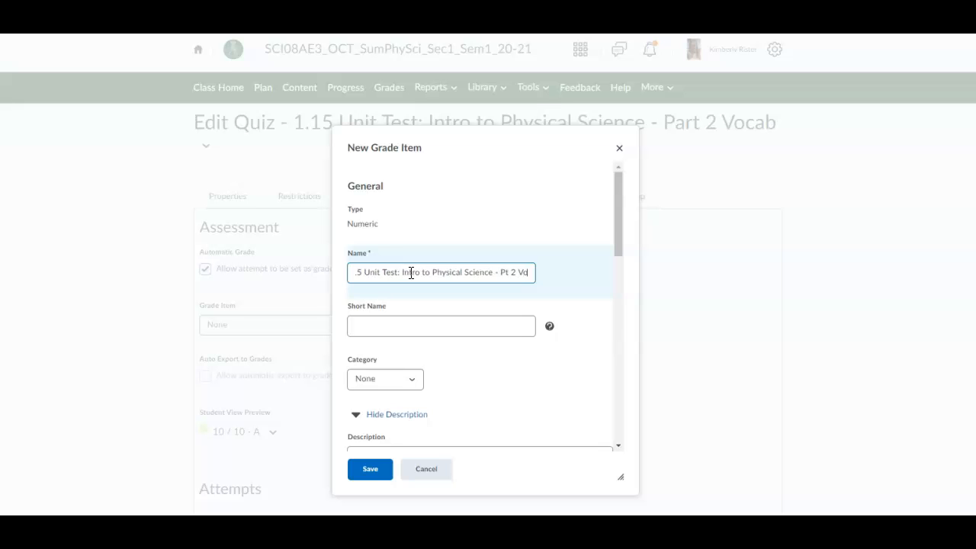
{"action": "left_click", "coordinate": [364, 381]}
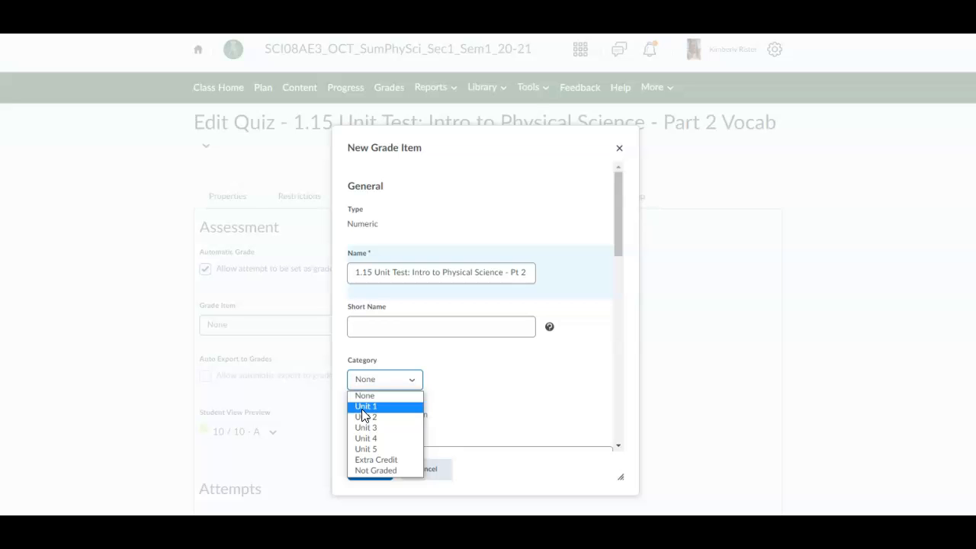
{"action": "left_click", "coordinate": [363, 409]}
{"action": "scroll", "coordinate": [363, 414], "scroll_direction": "down", "scroll_amount": 3}
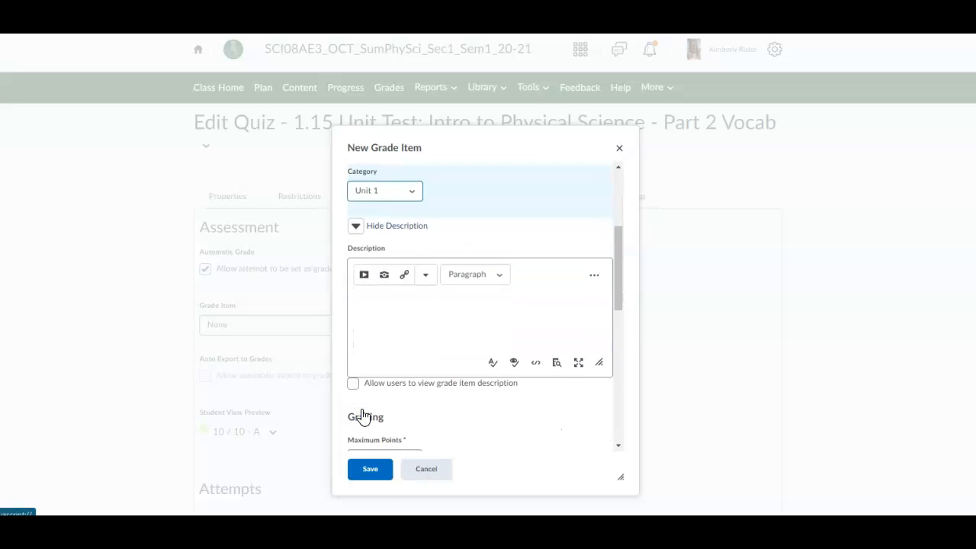
{"action": "scroll", "coordinate": [363, 416], "scroll_direction": "down", "scroll_amount": 2}
{"action": "scroll", "coordinate": [362, 415], "scroll_direction": "down", "scroll_amount": 2}
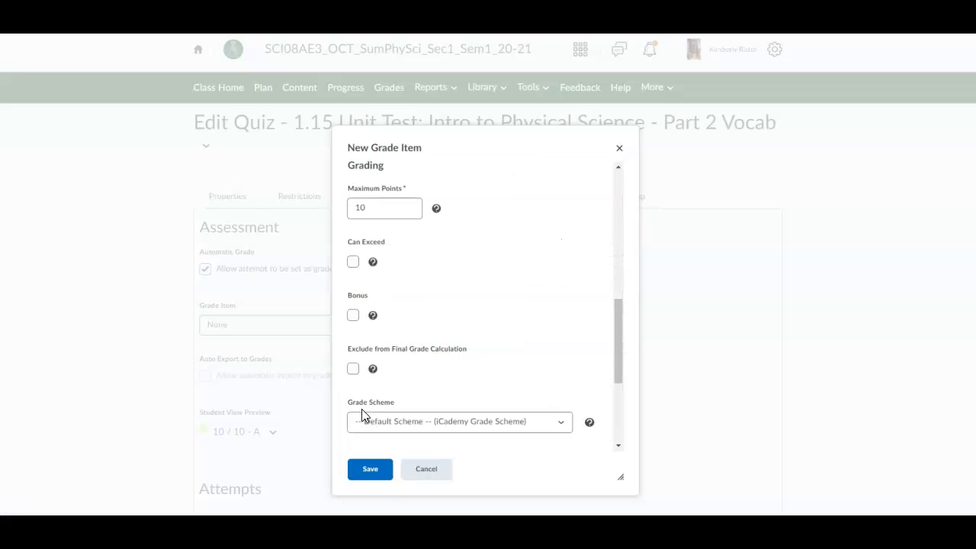
{"action": "scroll", "coordinate": [362, 409], "scroll_direction": "down", "scroll_amount": 2}
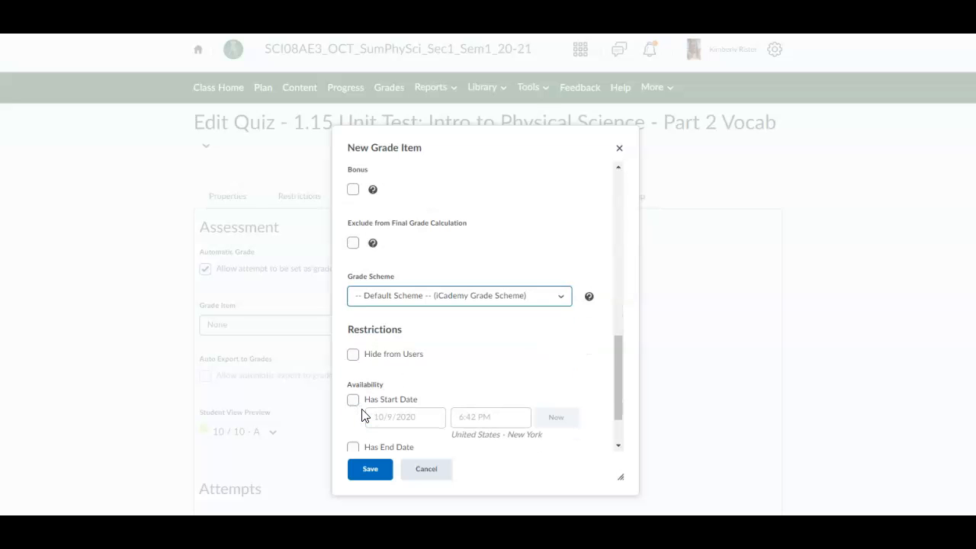
{"action": "scroll", "coordinate": [363, 416], "scroll_direction": "down", "scroll_amount": 1}
{"action": "left_click", "coordinate": [366, 470]}
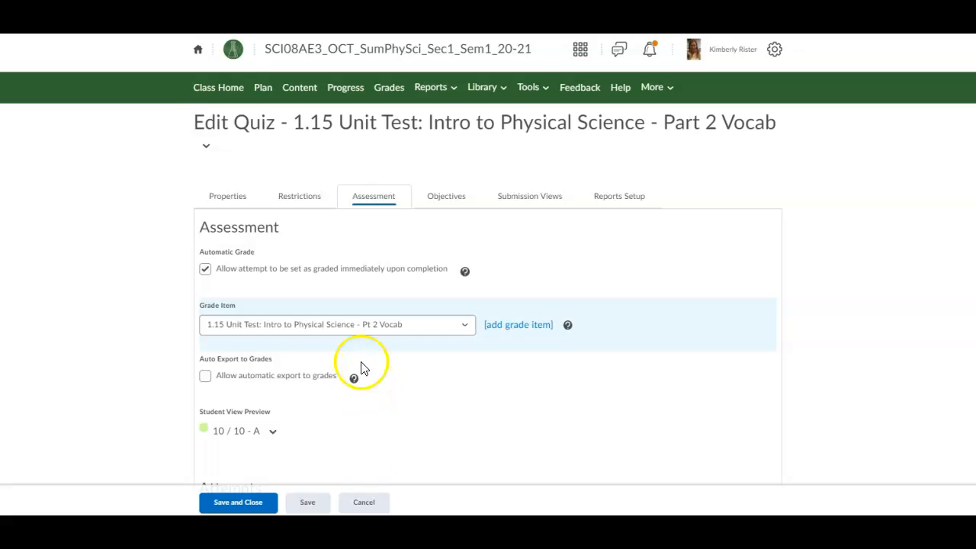
Step: Enable automatic export to grades for the 1.15 quiz and save and close
{"action": "left_click", "coordinate": [205, 376]}
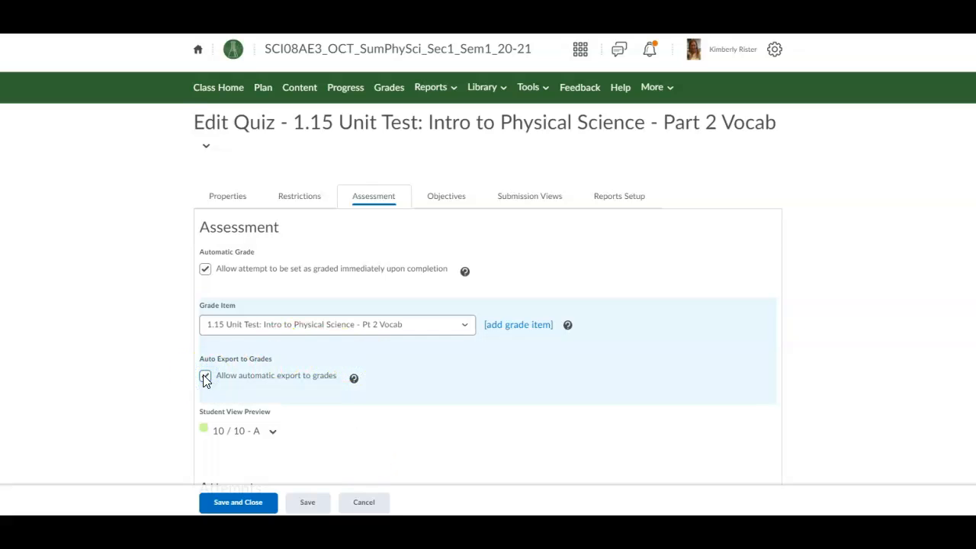
{"action": "scroll", "coordinate": [385, 357], "scroll_direction": "down", "scroll_amount": 2}
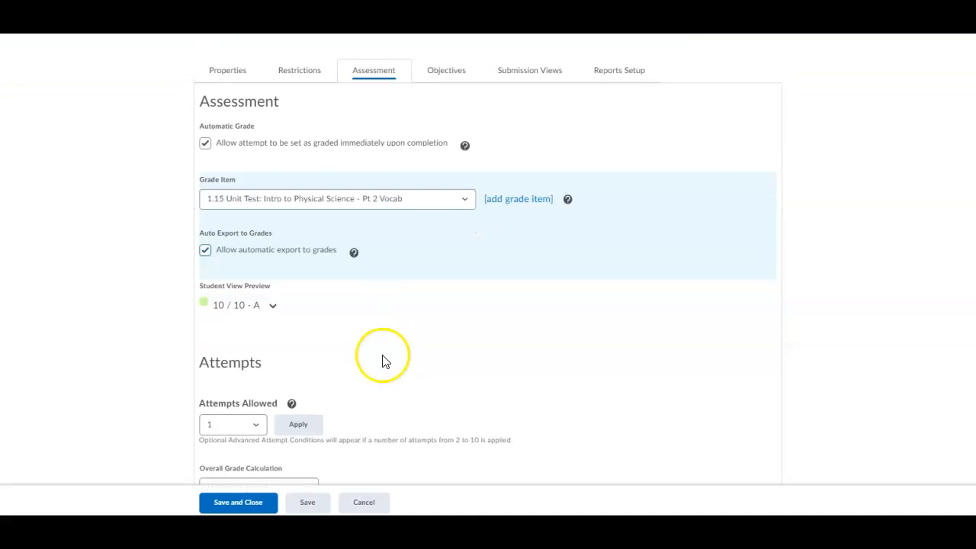
{"action": "scroll", "coordinate": [237, 480], "scroll_direction": "down", "scroll_amount": 1}
{"action": "left_click", "coordinate": [239, 491]}
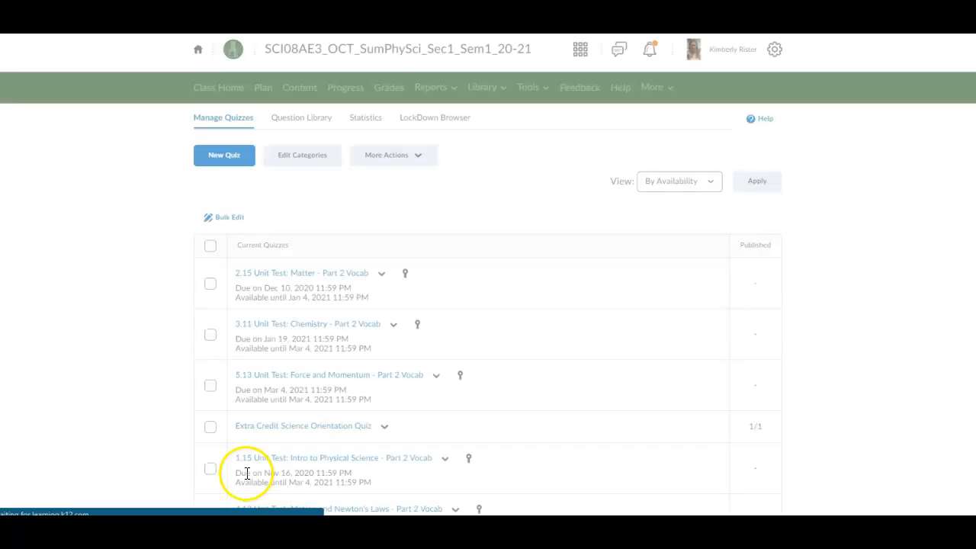
Step: Edit the Extra Credit Science Orientation Quiz and start a new grade item from its Assessment settings
{"action": "scroll", "coordinate": [338, 382], "scroll_direction": "down", "scroll_amount": 2}
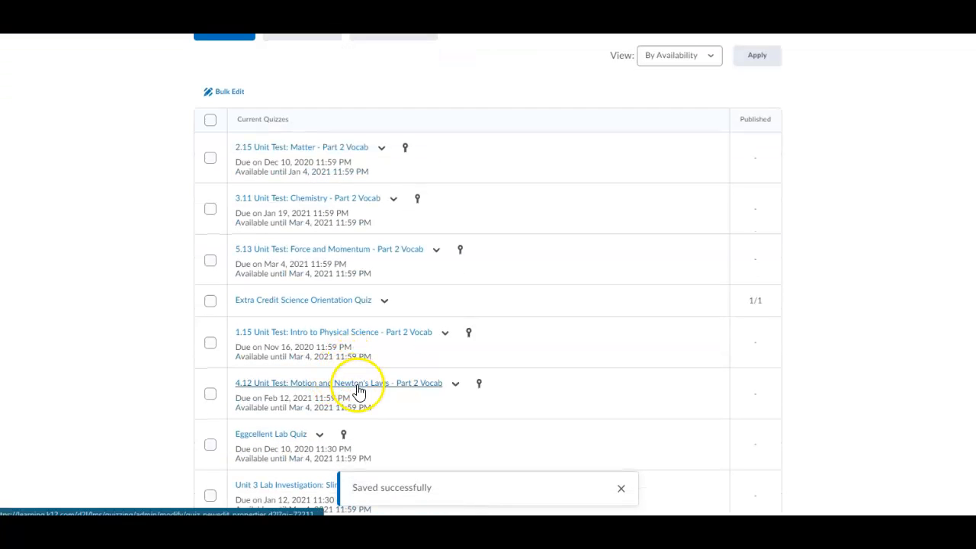
{"action": "scroll", "coordinate": [358, 392], "scroll_direction": "down", "scroll_amount": 3}
{"action": "scroll", "coordinate": [359, 392], "scroll_direction": "down", "scroll_amount": 1}
{"action": "scroll", "coordinate": [359, 388], "scroll_direction": "up", "scroll_amount": 4}
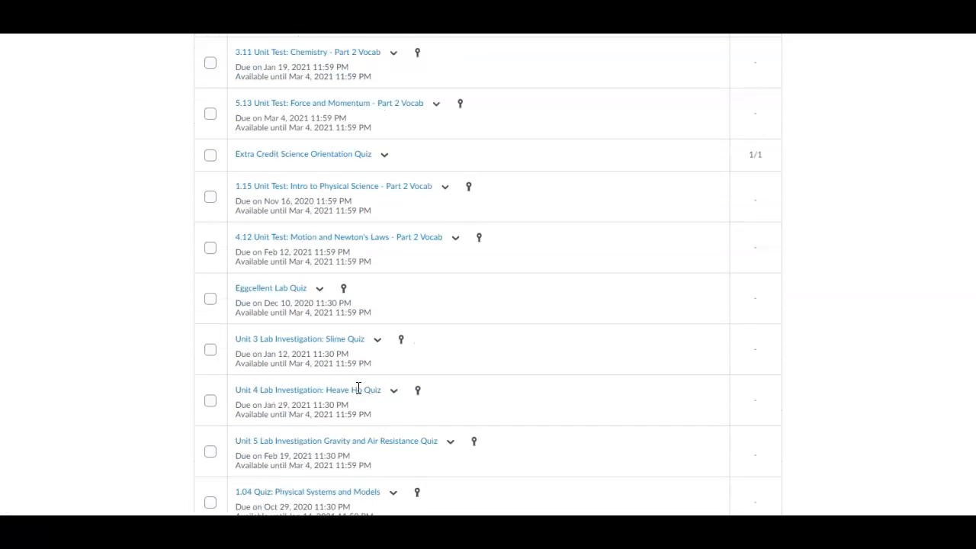
{"action": "left_click", "coordinate": [384, 290]}
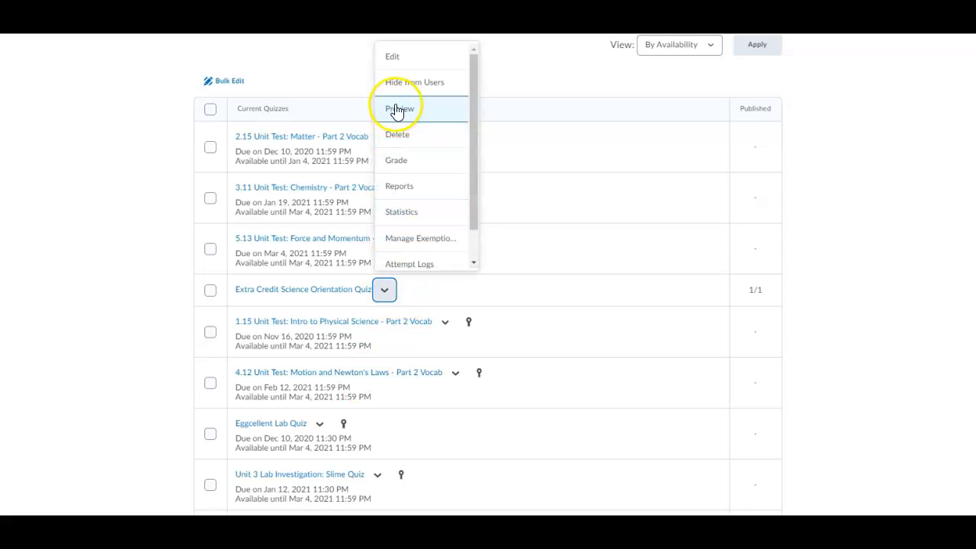
{"action": "left_click", "coordinate": [394, 58]}
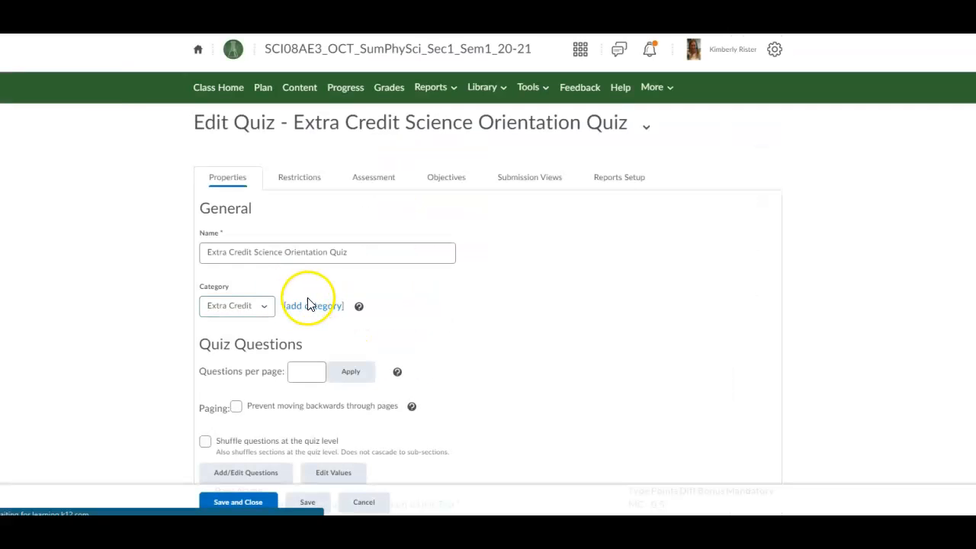
{"action": "left_click", "coordinate": [363, 182]}
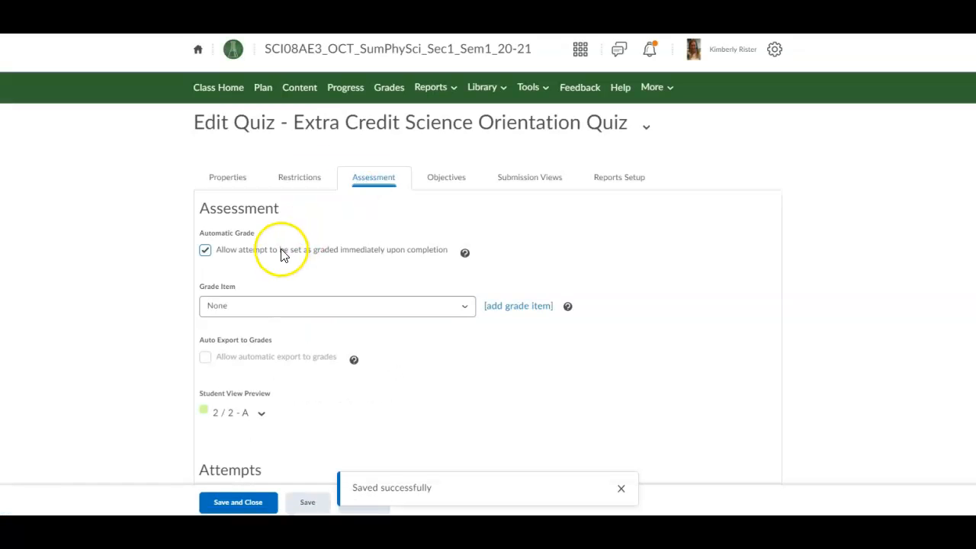
{"action": "left_click", "coordinate": [239, 307]}
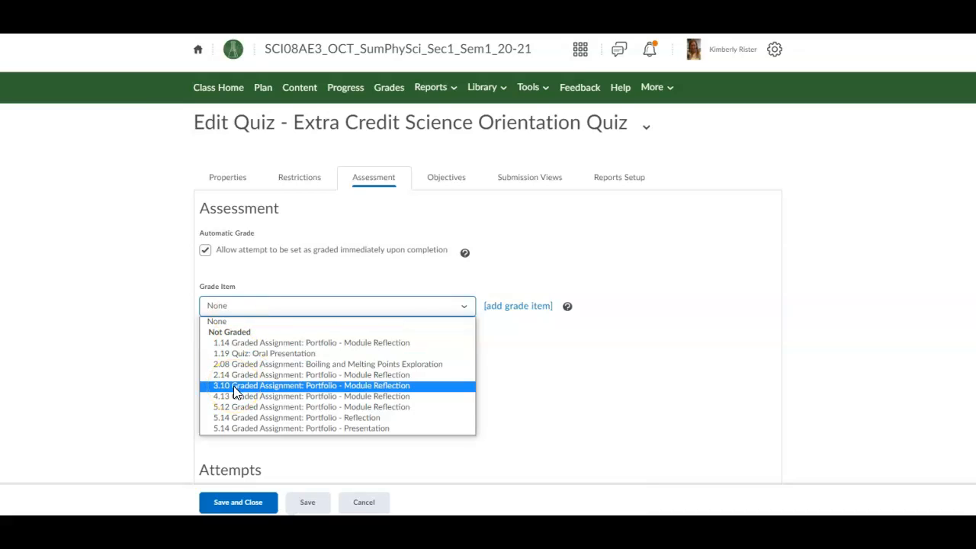
{"action": "left_click", "coordinate": [502, 306]}
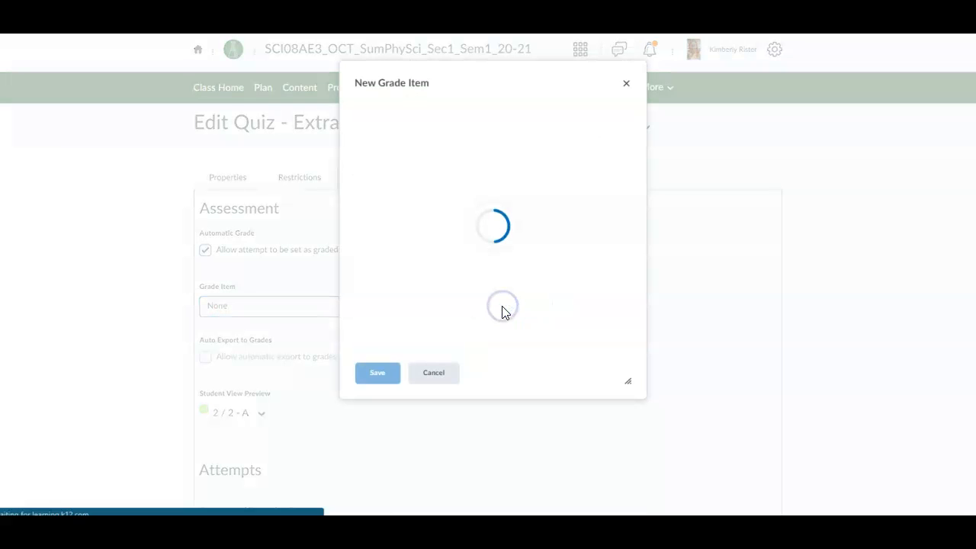
Step: Create the 'Extra Credit Orientation Quiz' grade item in the Extra Credit category, worth 4 points
{"action": "left_click", "coordinate": [416, 257]}
{"action": "left_click", "coordinate": [385, 206]}
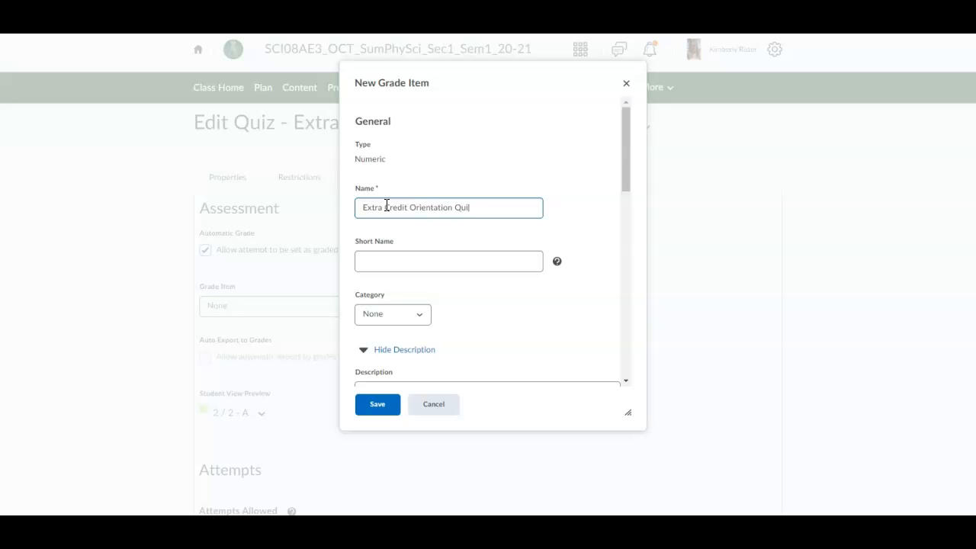
{"action": "left_click", "coordinate": [378, 314]}
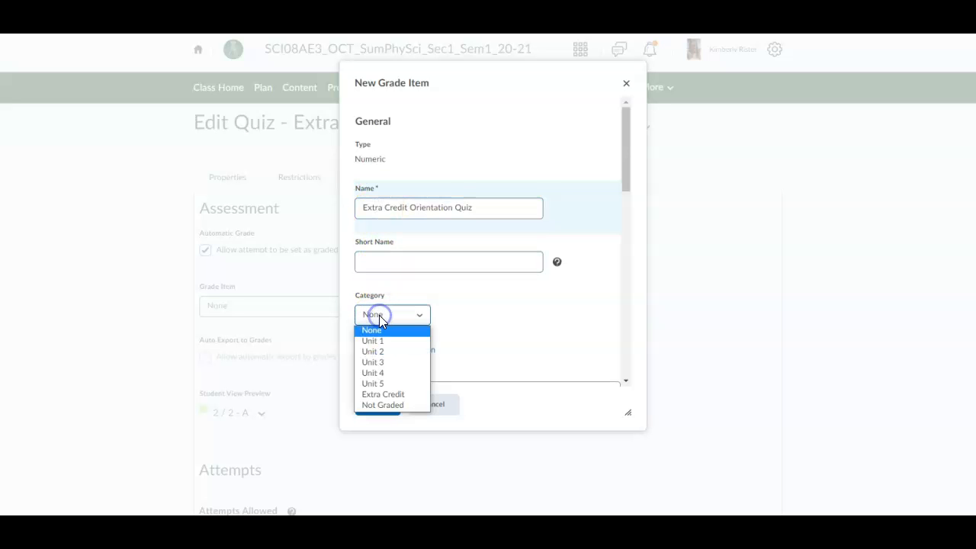
{"action": "left_click", "coordinate": [380, 394]}
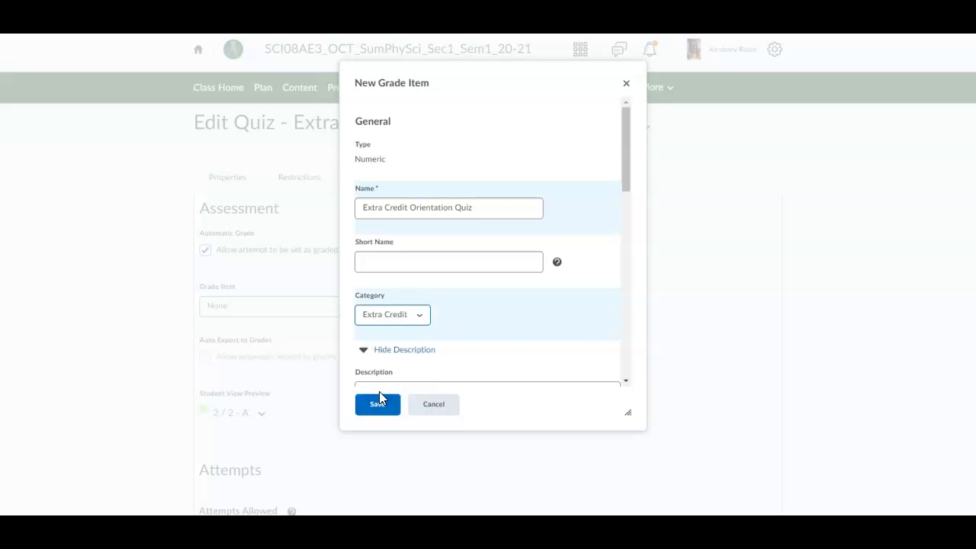
{"action": "scroll", "coordinate": [404, 341], "scroll_direction": "down", "scroll_amount": 3}
{"action": "scroll", "coordinate": [405, 321], "scroll_direction": "down", "scroll_amount": 2}
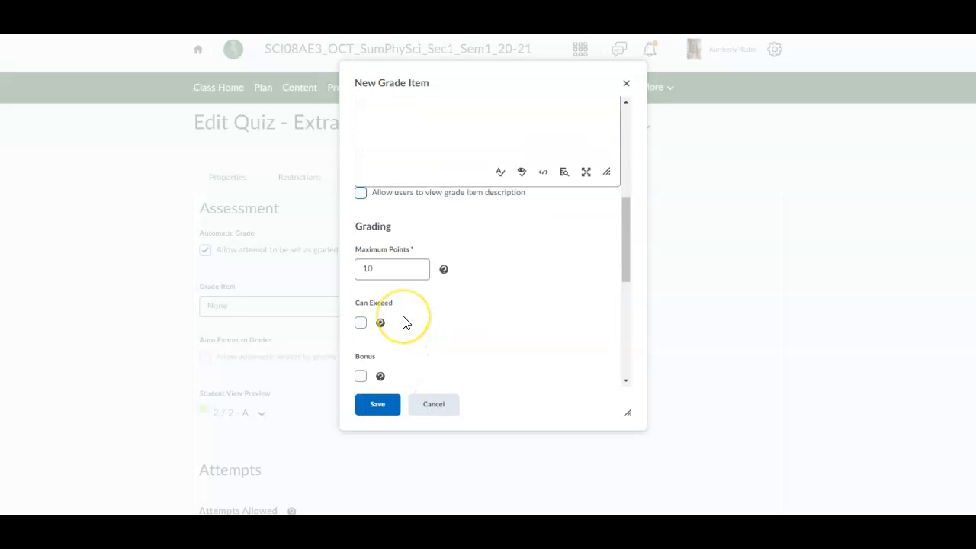
{"action": "left_click", "coordinate": [383, 269]}
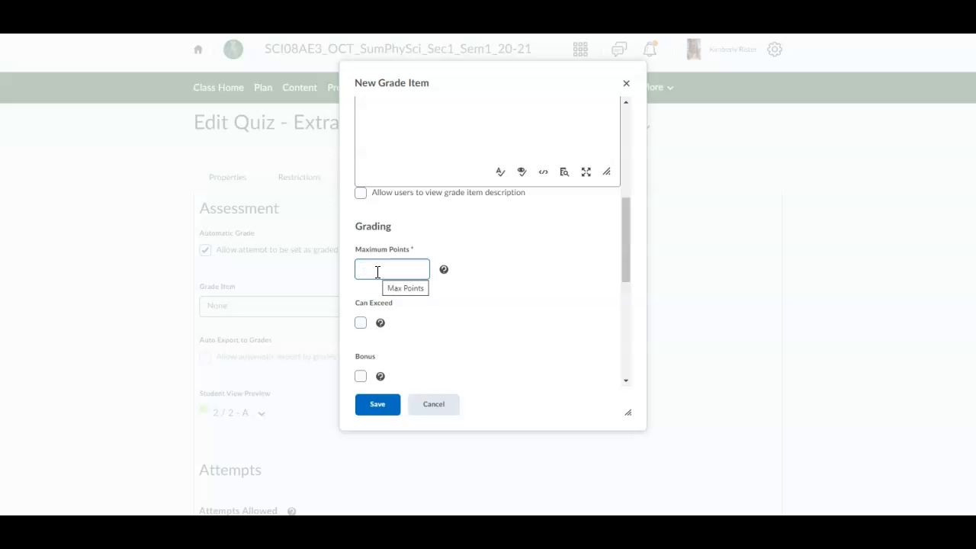
{"action": "type", "text": "4"}
{"action": "left_click", "coordinate": [502, 305]}
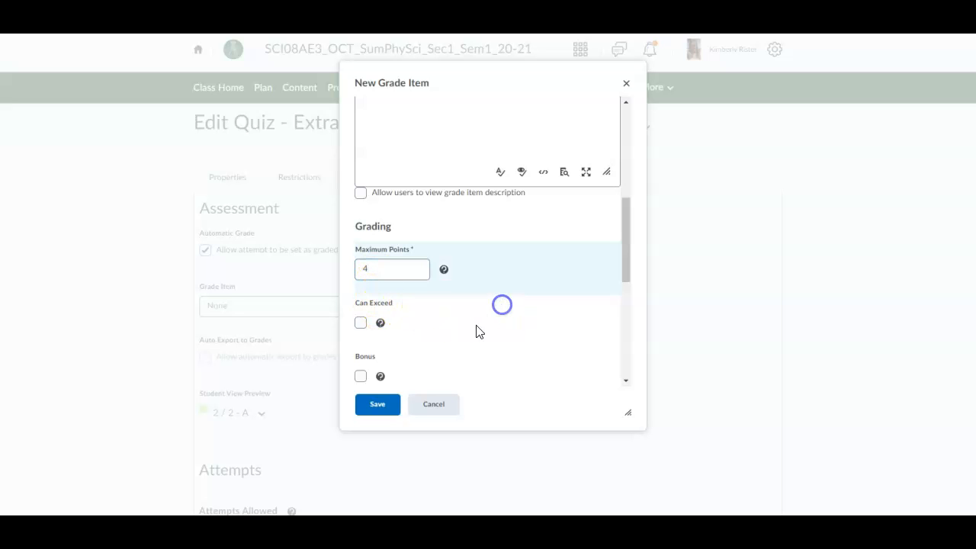
{"action": "left_click", "coordinate": [376, 405]}
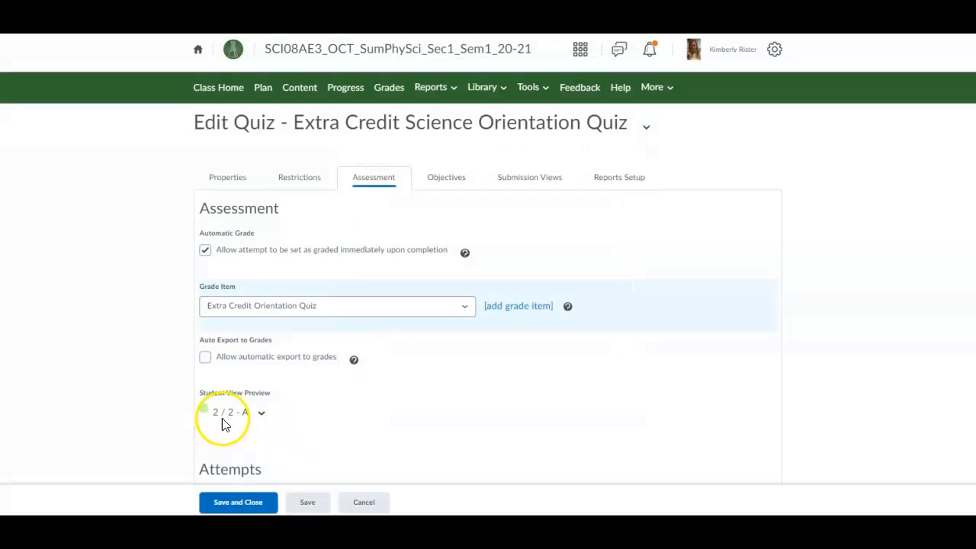
Step: Enable automatic export to grades for the extra credit quiz, save and close, then go to Grades
{"action": "scroll", "coordinate": [390, 386], "scroll_direction": "down", "scroll_amount": 1}
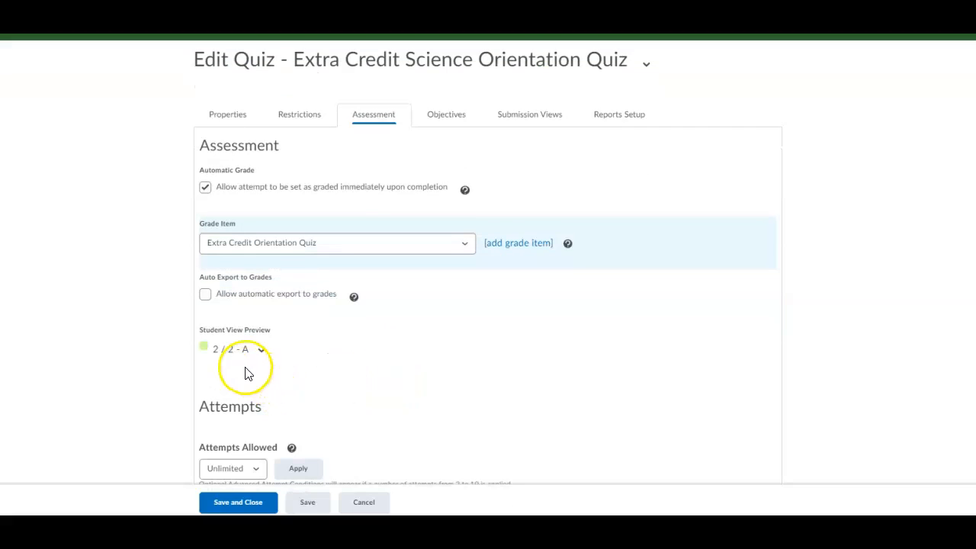
{"action": "scroll", "coordinate": [237, 371], "scroll_direction": "down", "scroll_amount": 1}
{"action": "scroll", "coordinate": [233, 371], "scroll_direction": "up", "scroll_amount": 1}
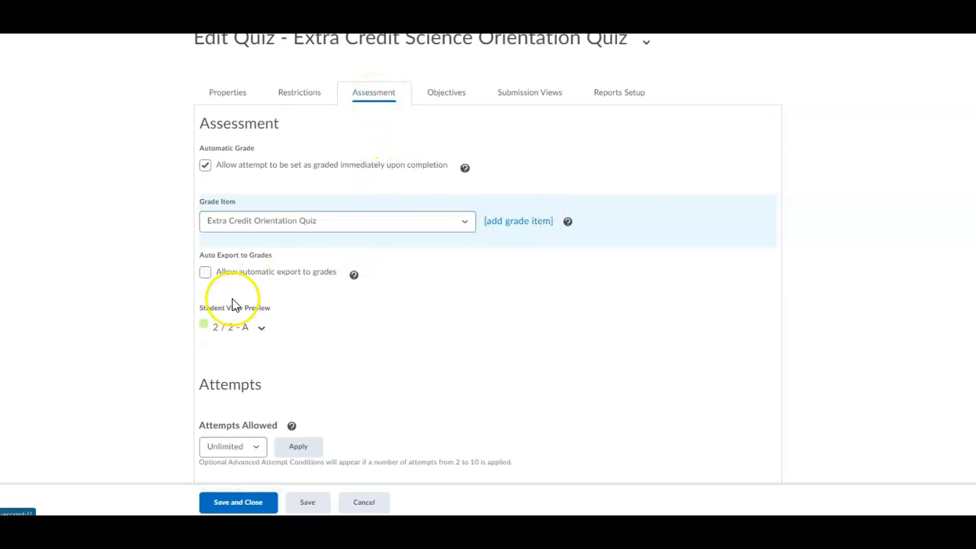
{"action": "left_click", "coordinate": [206, 273]}
{"action": "scroll", "coordinate": [251, 329], "scroll_direction": "down", "scroll_amount": 1}
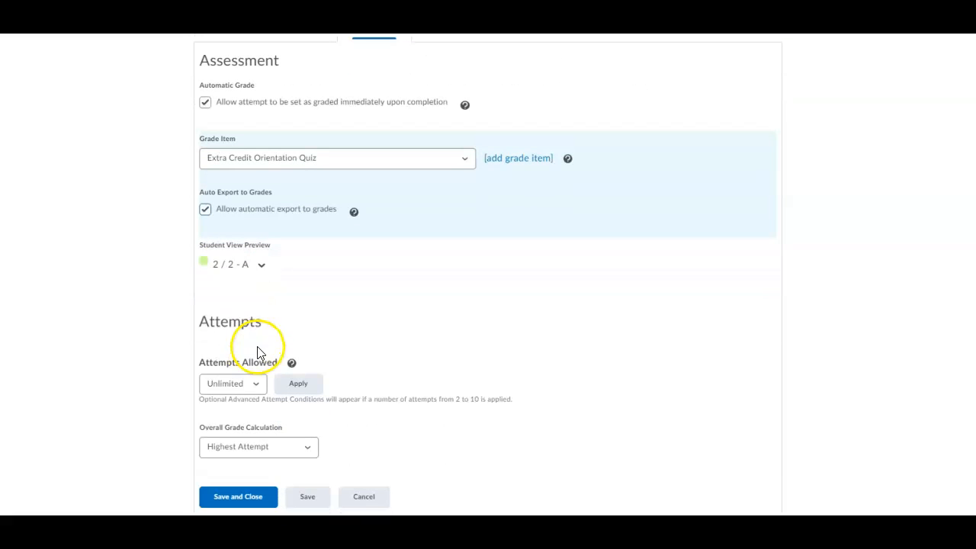
{"action": "left_click", "coordinate": [232, 499]}
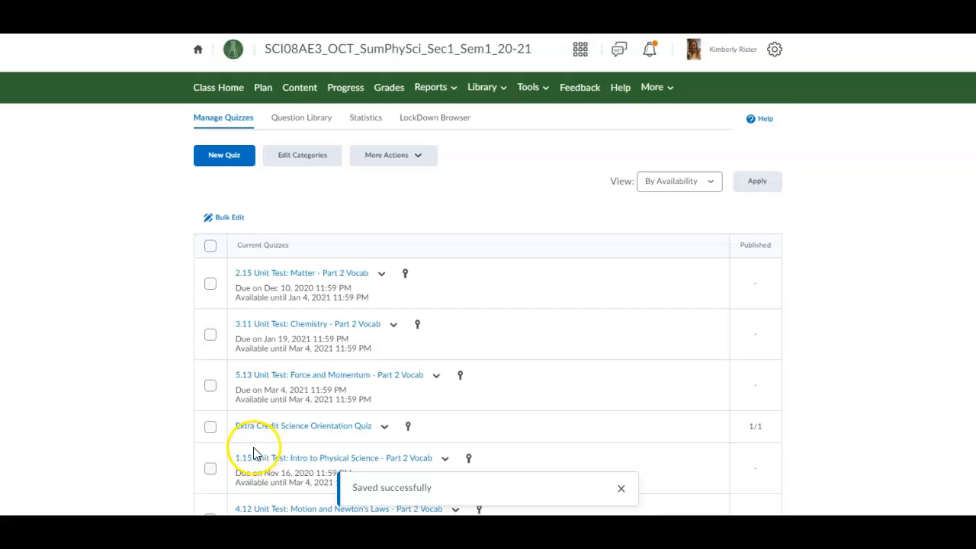
{"action": "left_click", "coordinate": [387, 93]}
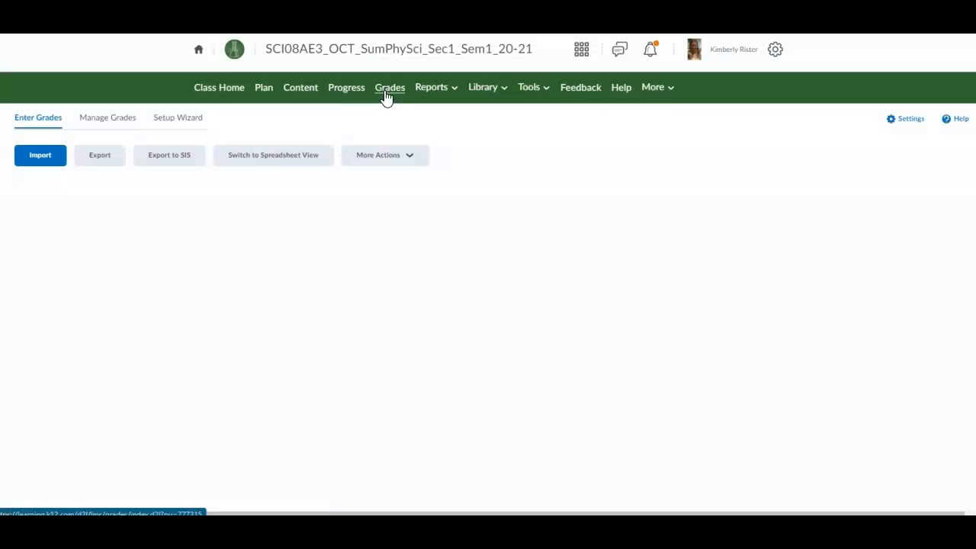
Step: In Manage Grades, open the Extra Credit Orientation Quiz grade item for editing
{"action": "left_click", "coordinate": [104, 119]}
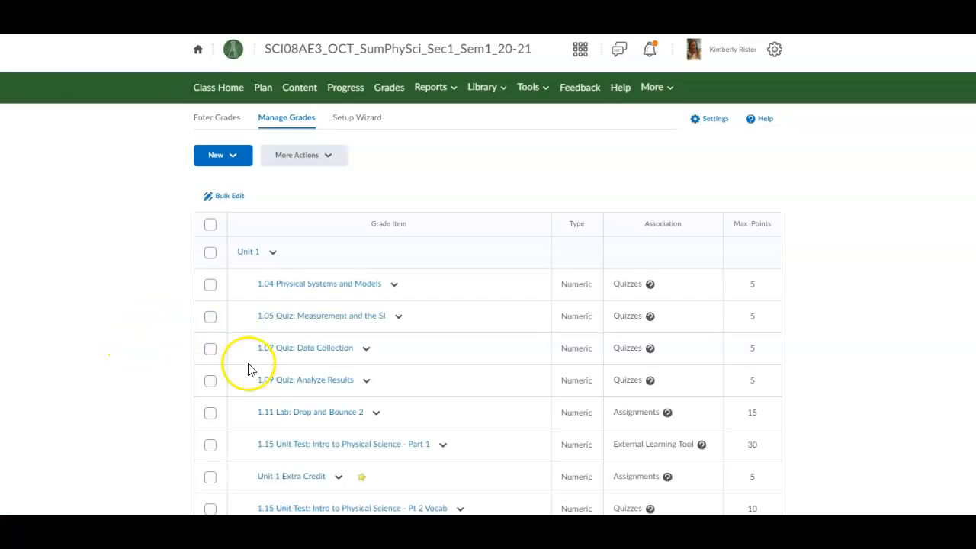
{"action": "scroll", "coordinate": [255, 396], "scroll_direction": "down", "scroll_amount": 3}
{"action": "scroll", "coordinate": [257, 403], "scroll_direction": "down", "scroll_amount": 15}
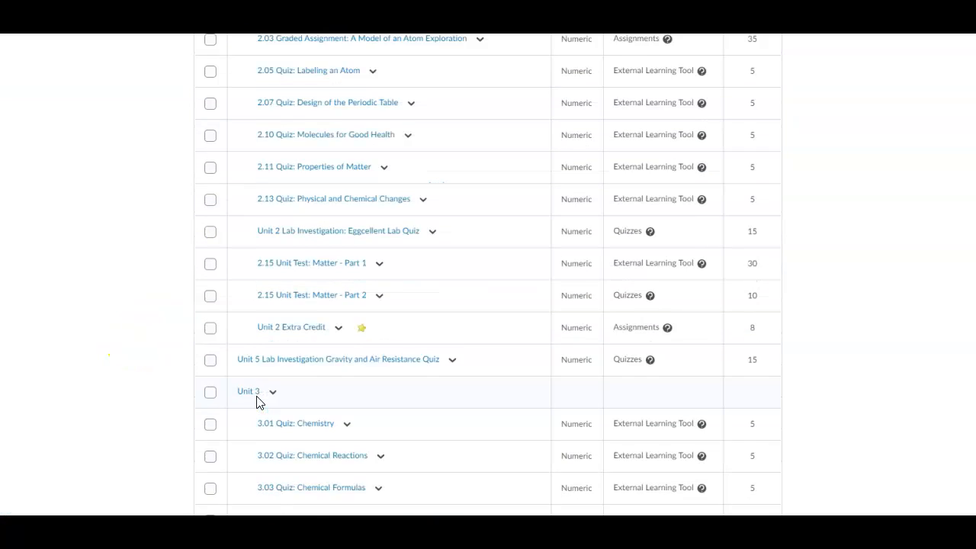
{"action": "scroll", "coordinate": [256, 403], "scroll_direction": "down", "scroll_amount": 14}
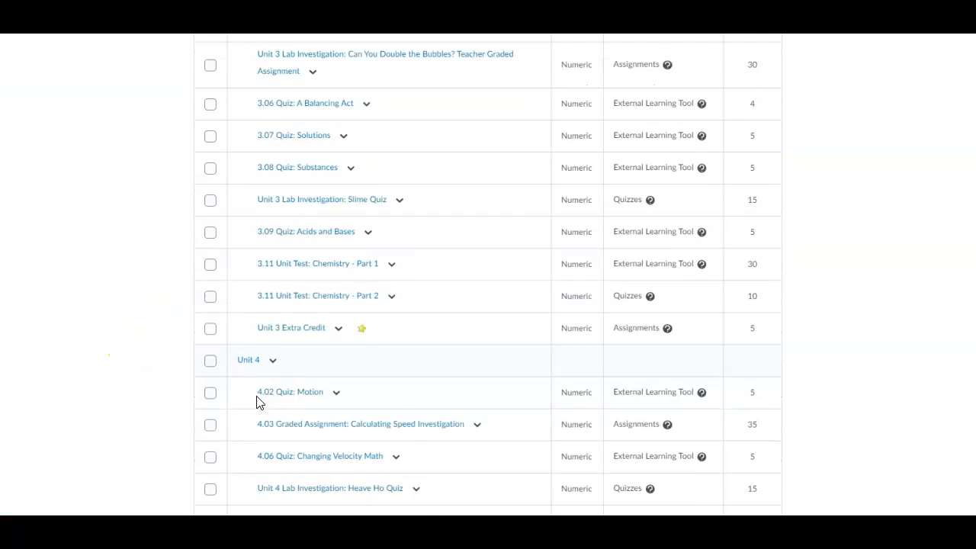
{"action": "scroll", "coordinate": [256, 403], "scroll_direction": "down", "scroll_amount": 14}
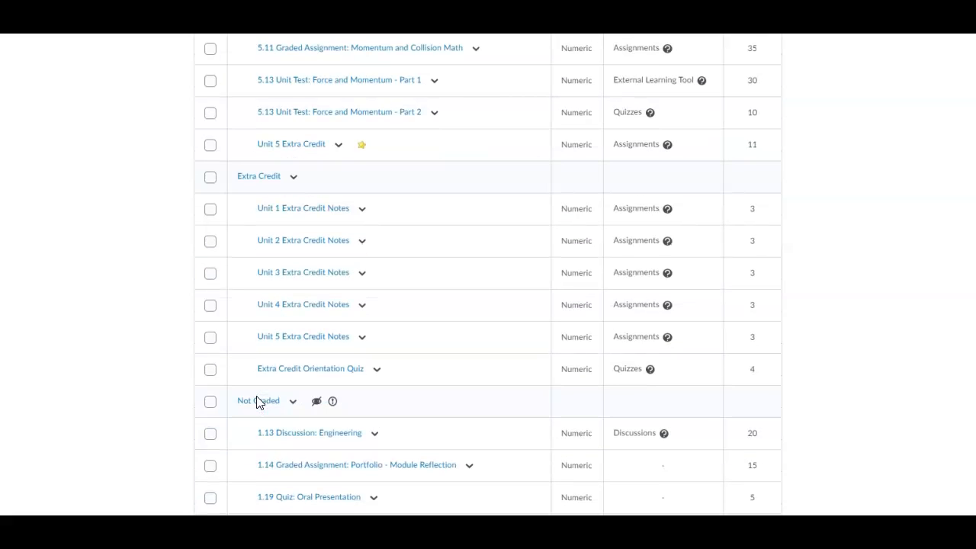
{"action": "left_click", "coordinate": [378, 370]}
{"action": "left_click", "coordinate": [384, 232]}
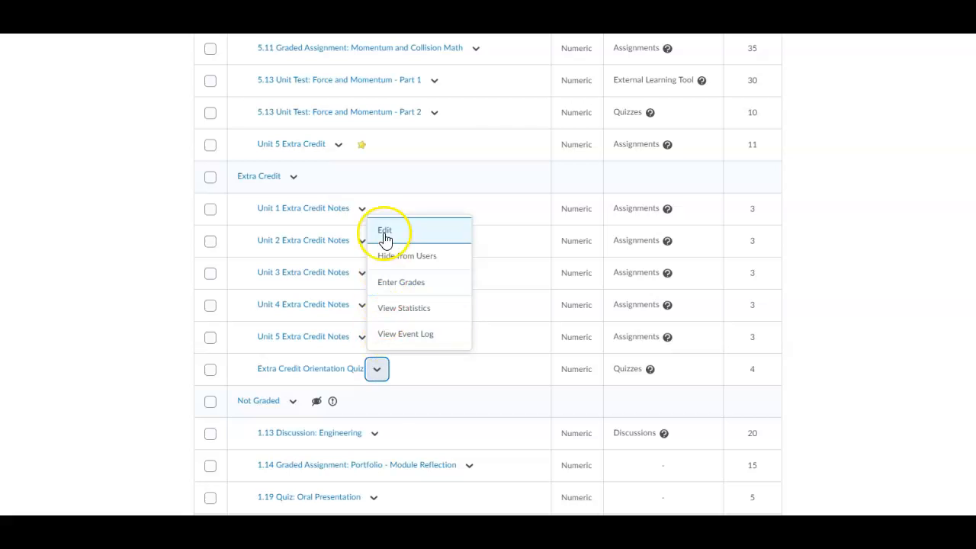
Step: Set its maximum points to 2 and tick Bonus and Can Exceed
{"action": "scroll", "coordinate": [298, 403], "scroll_direction": "down", "scroll_amount": 3}
{"action": "scroll", "coordinate": [298, 404], "scroll_direction": "down", "scroll_amount": 1}
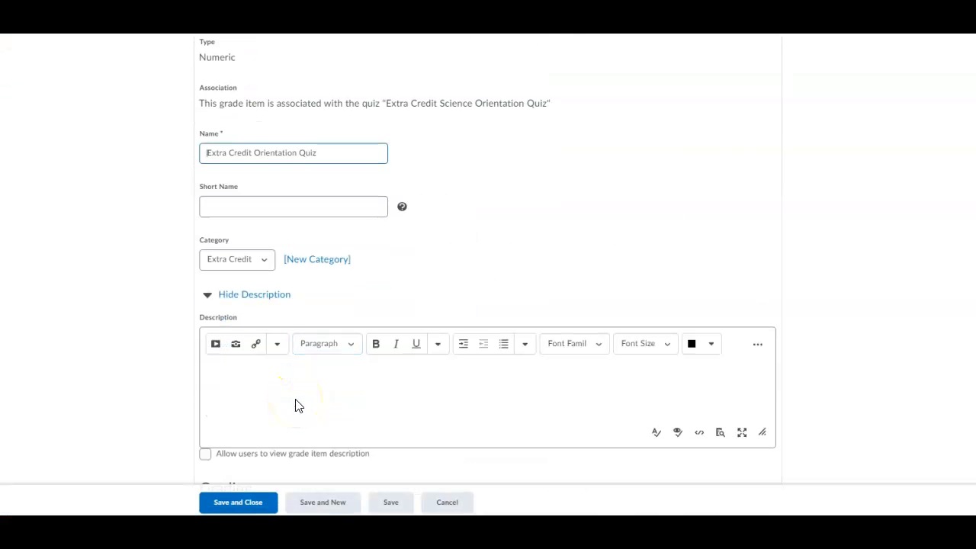
{"action": "scroll", "coordinate": [298, 406], "scroll_direction": "down", "scroll_amount": 3}
{"action": "left_click", "coordinate": [227, 344]}
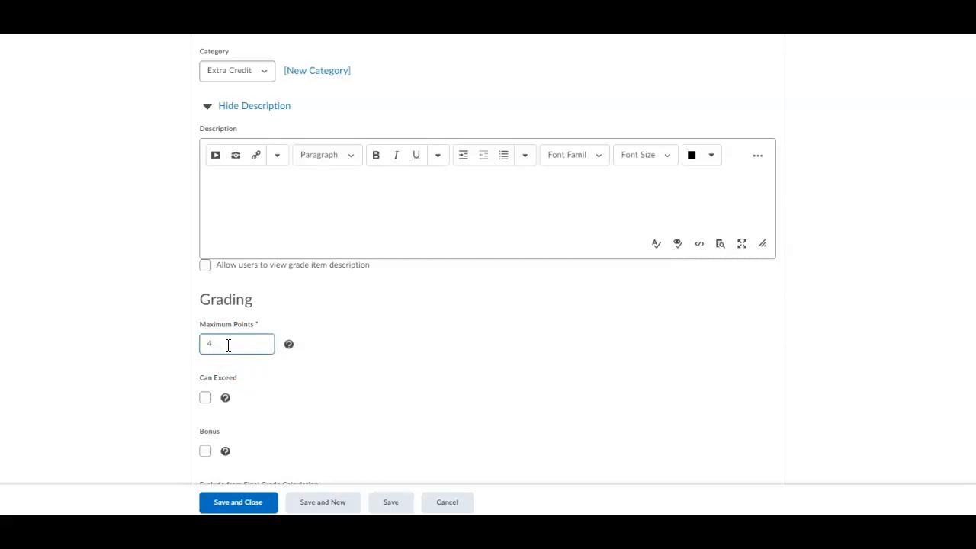
{"action": "left_click", "coordinate": [401, 372]}
{"action": "scroll", "coordinate": [386, 376], "scroll_direction": "down", "scroll_amount": 3}
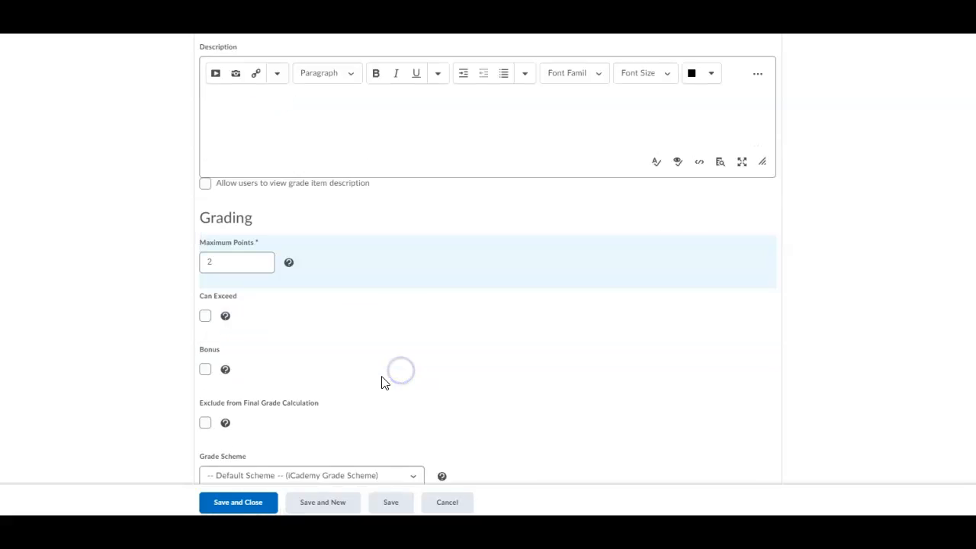
{"action": "left_click", "coordinate": [202, 293]}
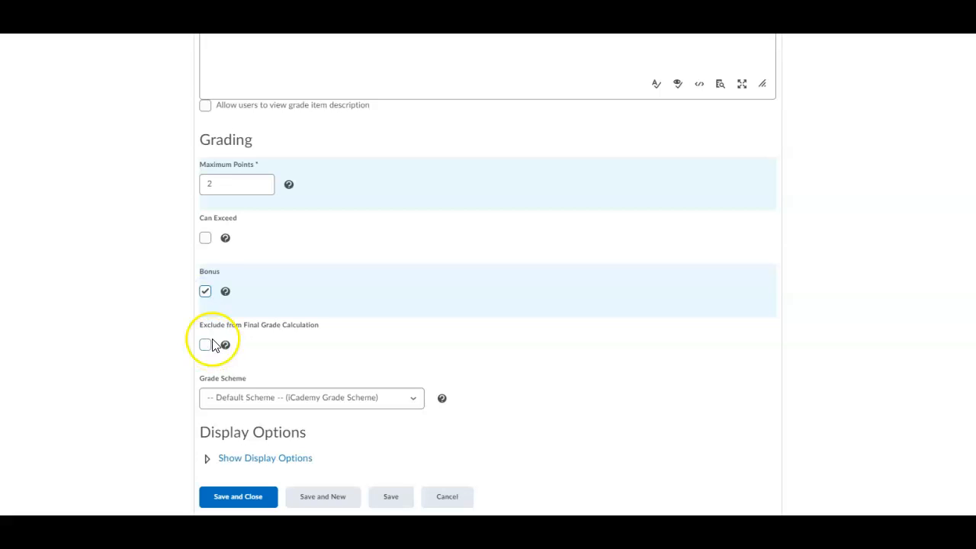
{"action": "left_click", "coordinate": [205, 240]}
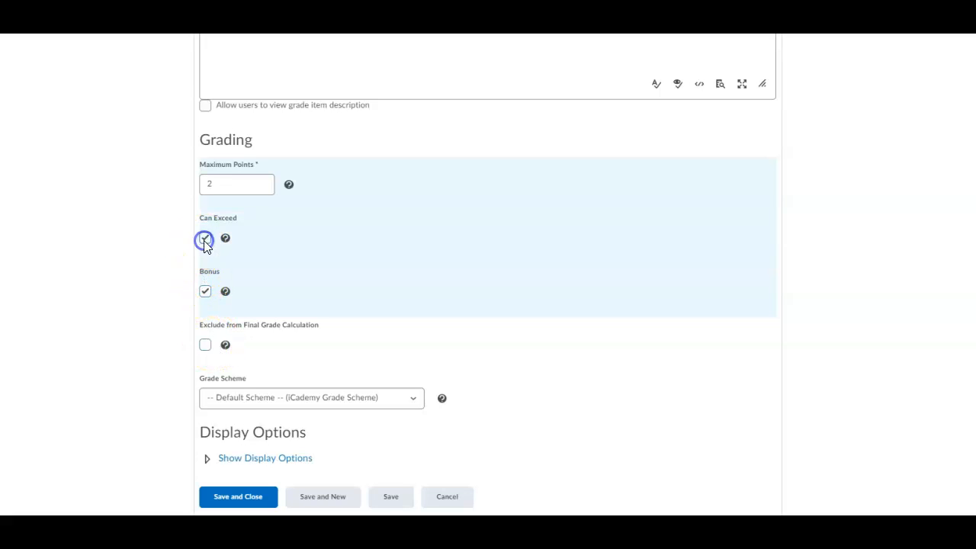
Step: Save the orientation quiz grade item and open actions for the Unit 5 Lab Investigation quiz item
{"action": "left_click", "coordinate": [228, 503]}
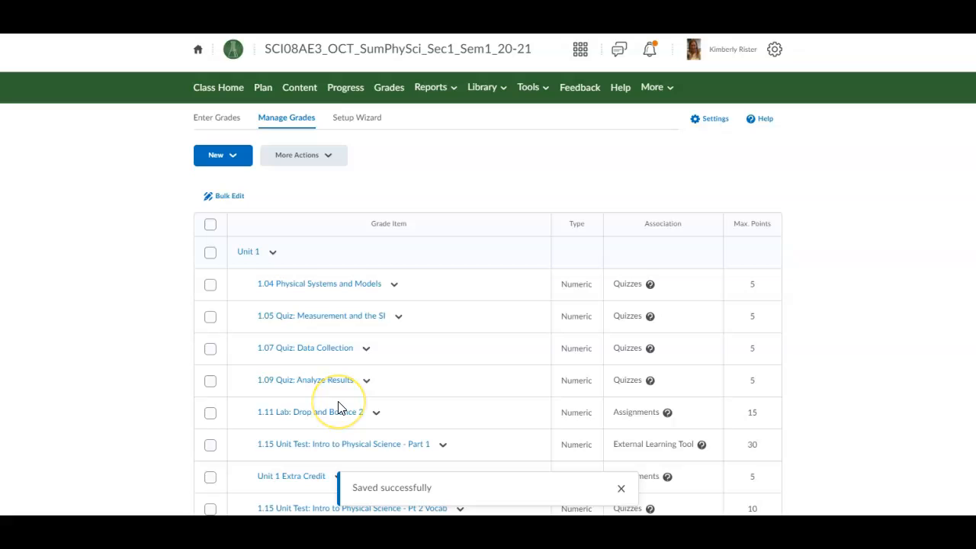
{"action": "scroll", "coordinate": [339, 408], "scroll_direction": "down", "scroll_amount": 5}
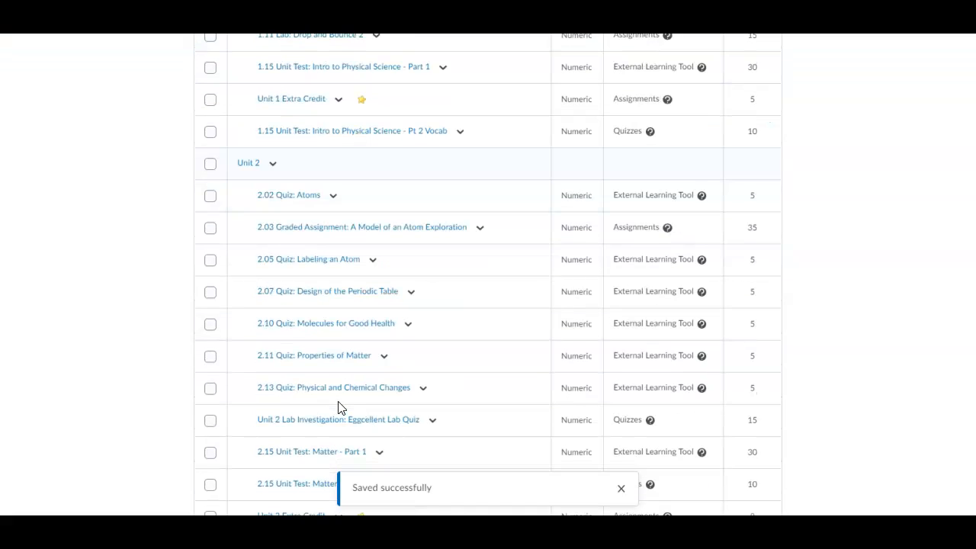
{"action": "scroll", "coordinate": [338, 408], "scroll_direction": "down", "scroll_amount": 2}
{"action": "scroll", "coordinate": [339, 408], "scroll_direction": "up", "scroll_amount": 7}
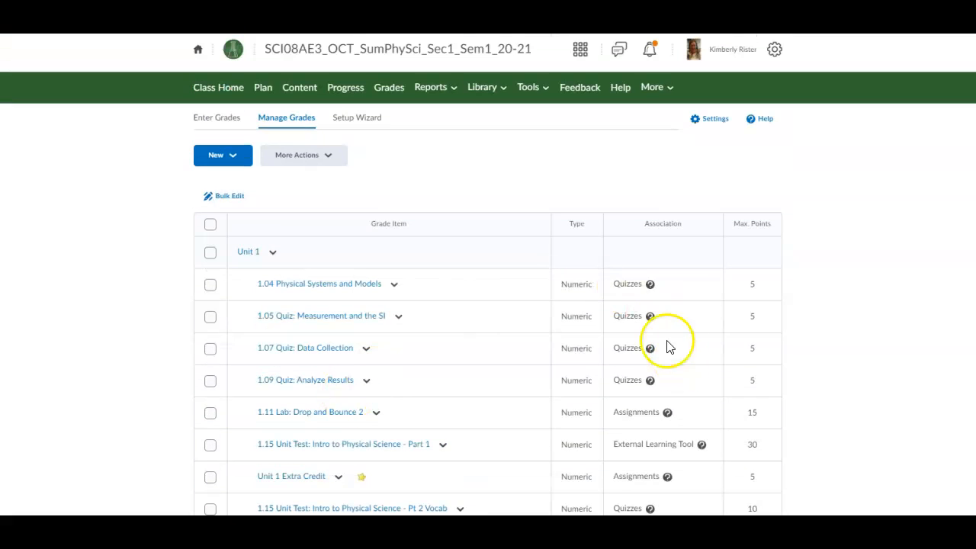
{"action": "scroll", "coordinate": [645, 455], "scroll_direction": "down", "scroll_amount": 5}
{"action": "scroll", "coordinate": [643, 454], "scroll_direction": "down", "scroll_amount": 3}
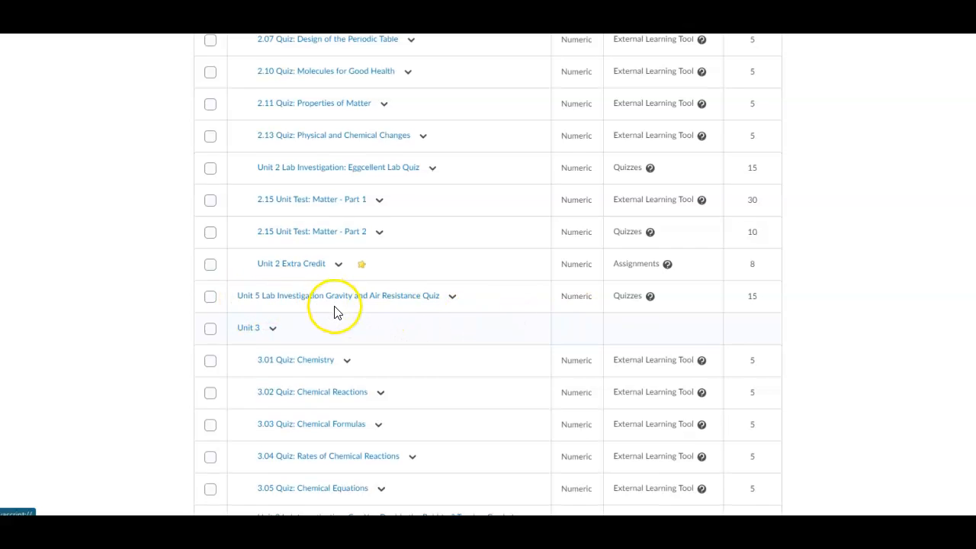
{"action": "scroll", "coordinate": [338, 311], "scroll_direction": "down", "scroll_amount": 1}
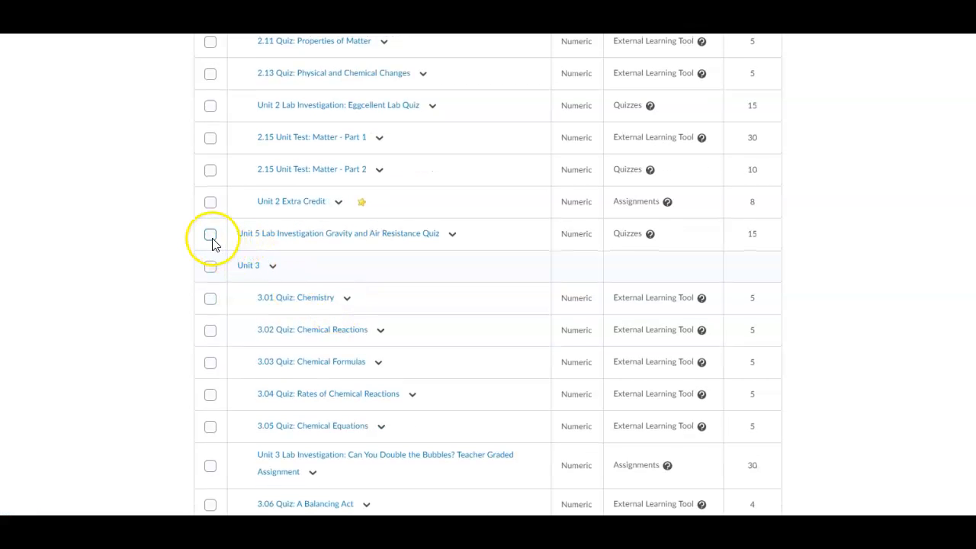
{"action": "left_click", "coordinate": [452, 235]}
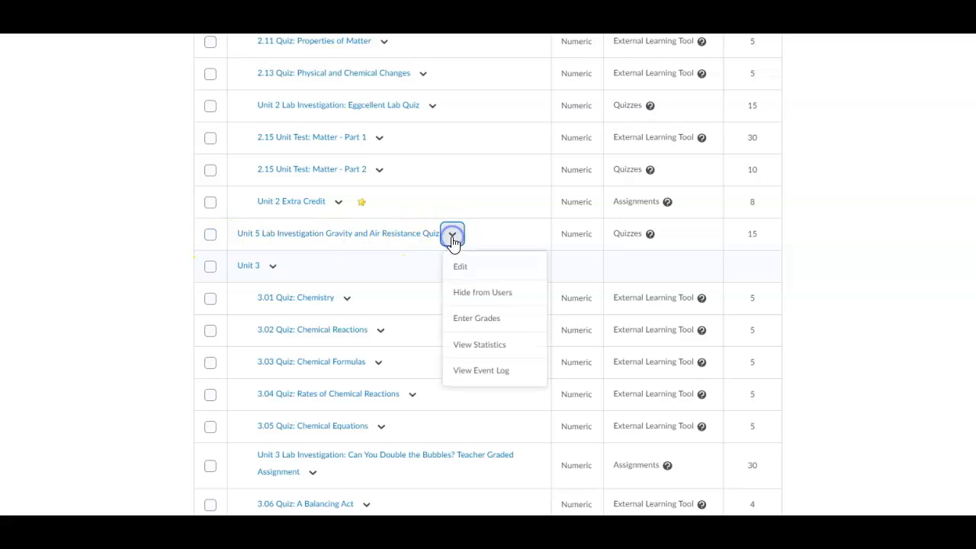
{"action": "scroll", "coordinate": [415, 316], "scroll_direction": "down", "scroll_amount": 9}
{"action": "scroll", "coordinate": [416, 319], "scroll_direction": "down", "scroll_amount": 5}
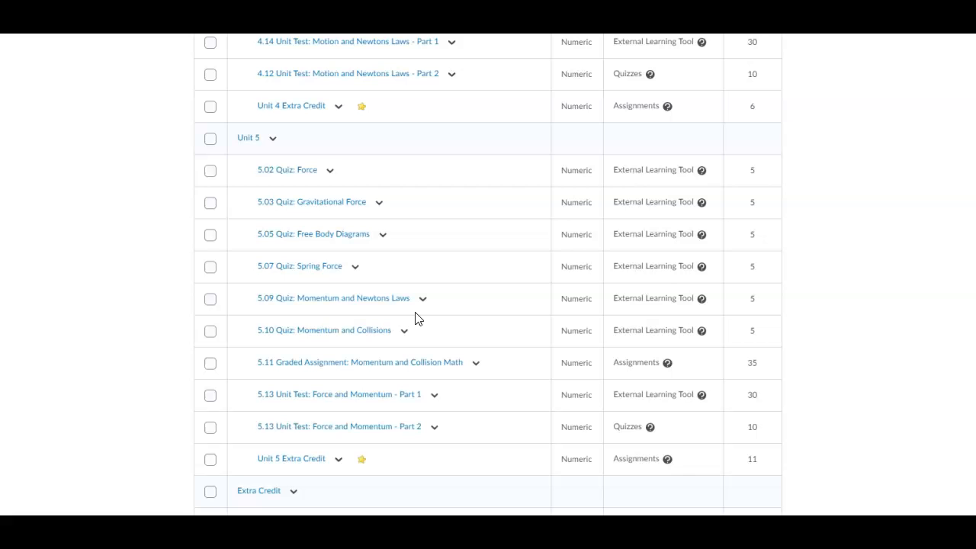
{"action": "scroll", "coordinate": [418, 318], "scroll_direction": "down", "scroll_amount": 1}
{"action": "scroll", "coordinate": [416, 318], "scroll_direction": "up", "scroll_amount": 7}
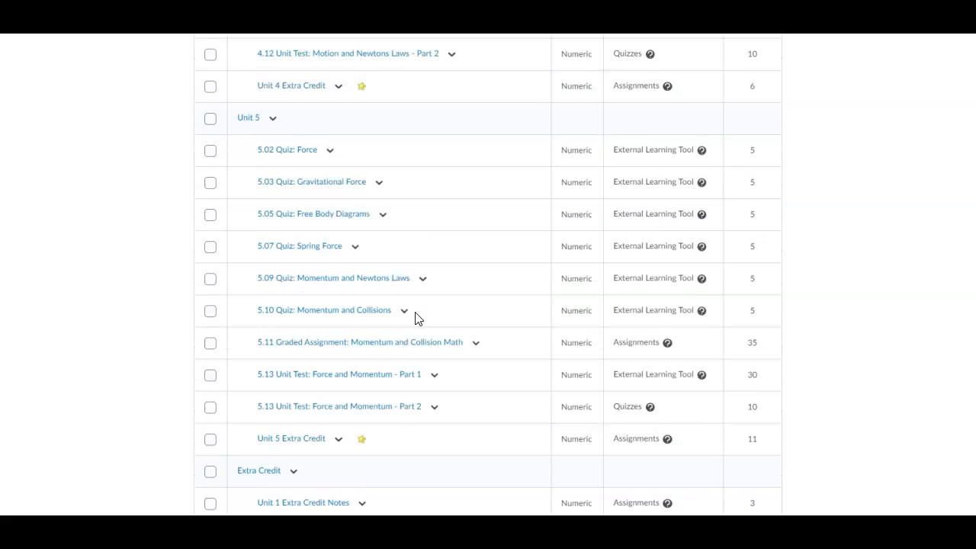
{"action": "scroll", "coordinate": [416, 319], "scroll_direction": "up", "scroll_amount": 5}
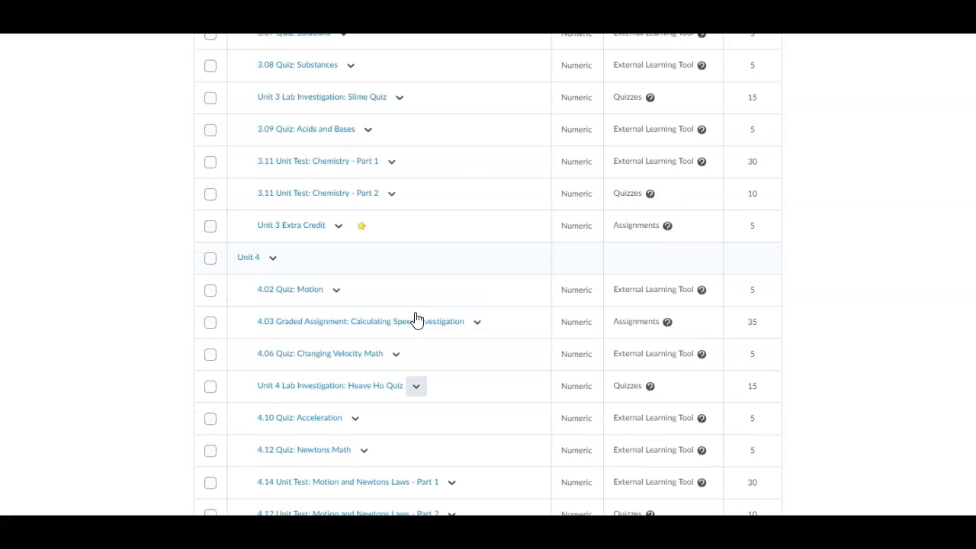
{"action": "scroll", "coordinate": [418, 319], "scroll_direction": "up", "scroll_amount": 3}
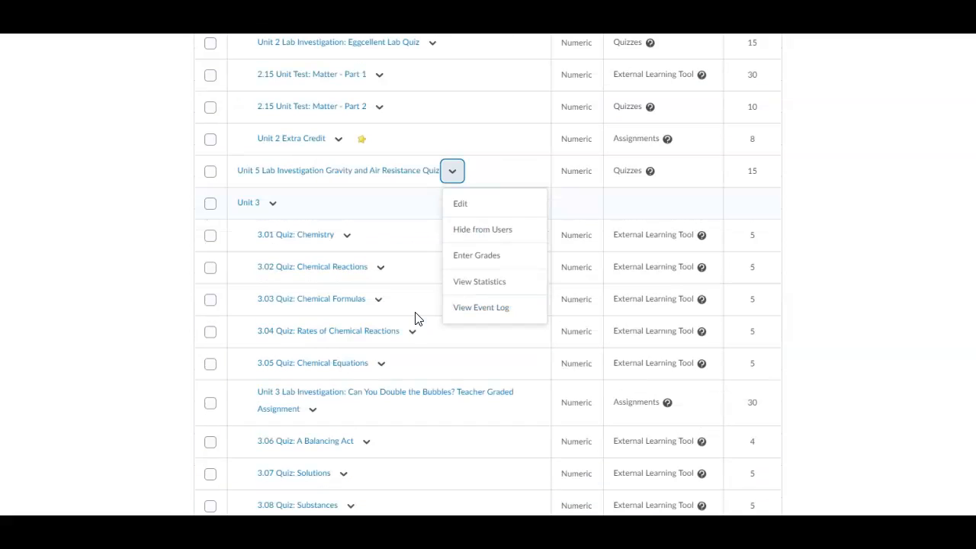
Step: Change the Unit 5 Lab Investigation Gravity and Air Resistance Quiz item's category to Unit 5 and save
{"action": "left_click", "coordinate": [454, 204]}
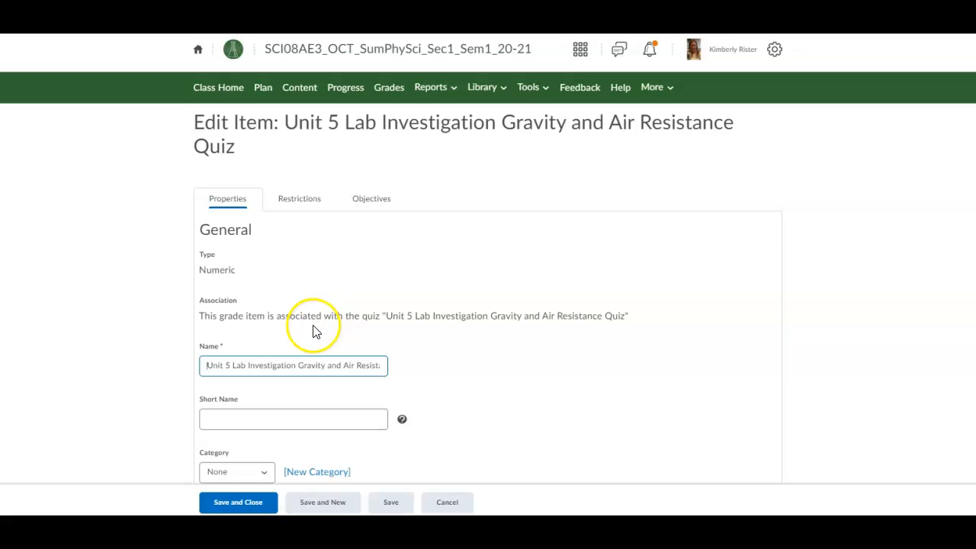
{"action": "left_click", "coordinate": [311, 202]}
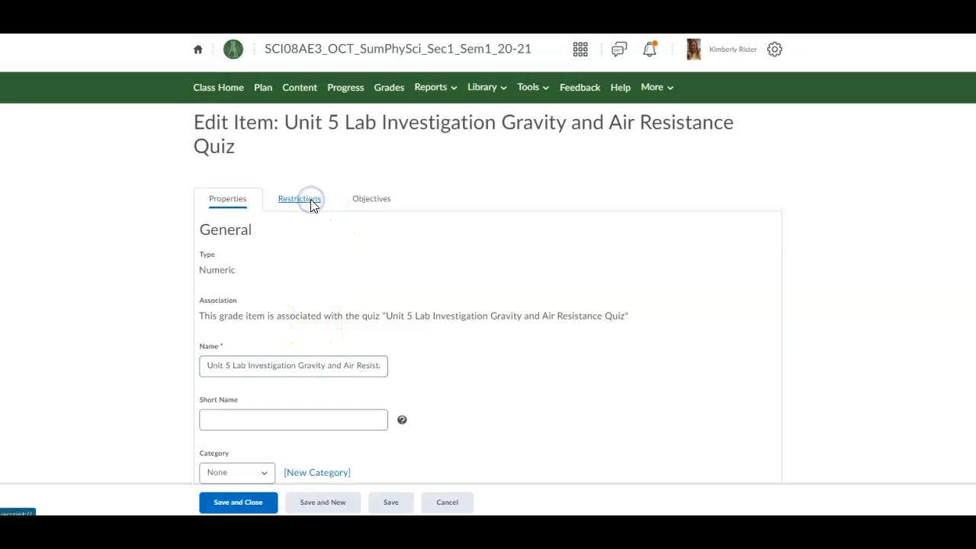
{"action": "left_click", "coordinate": [244, 203]}
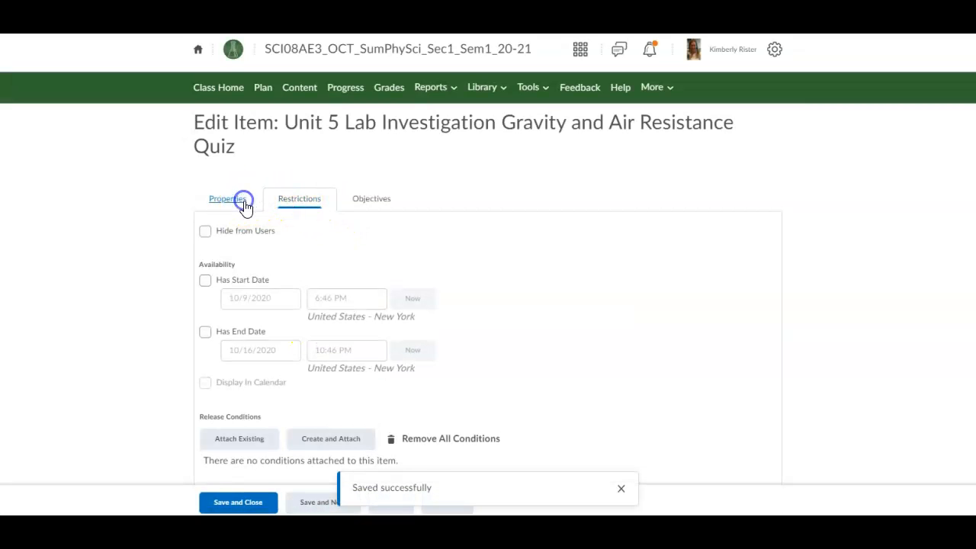
{"action": "scroll", "coordinate": [228, 224], "scroll_direction": "down", "scroll_amount": 3}
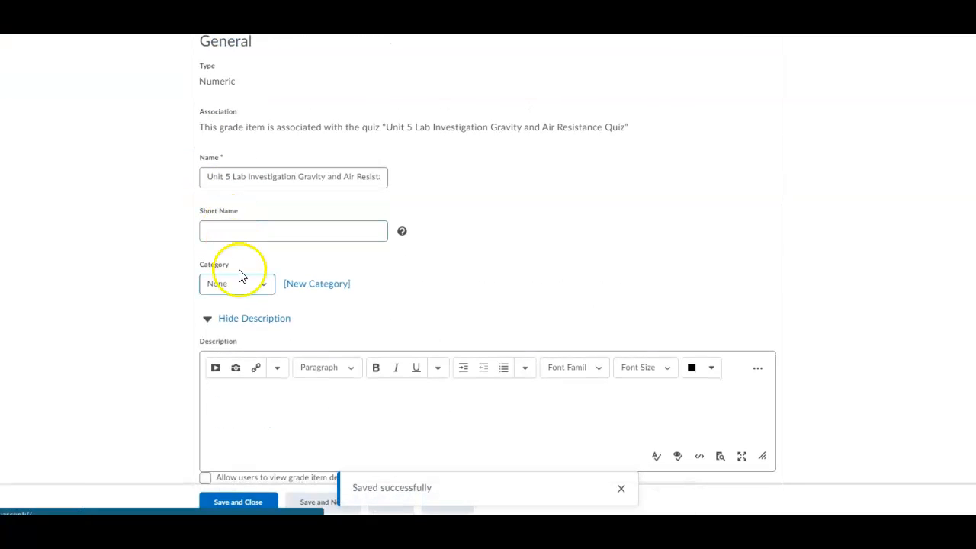
{"action": "left_click", "coordinate": [238, 284]}
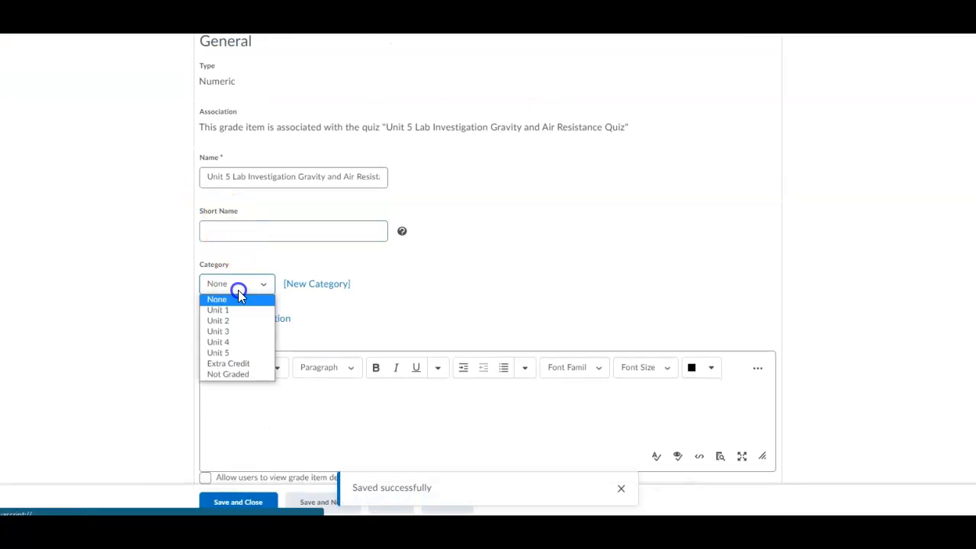
{"action": "left_click", "coordinate": [230, 353]}
{"action": "scroll", "coordinate": [244, 348], "scroll_direction": "down", "scroll_amount": 5}
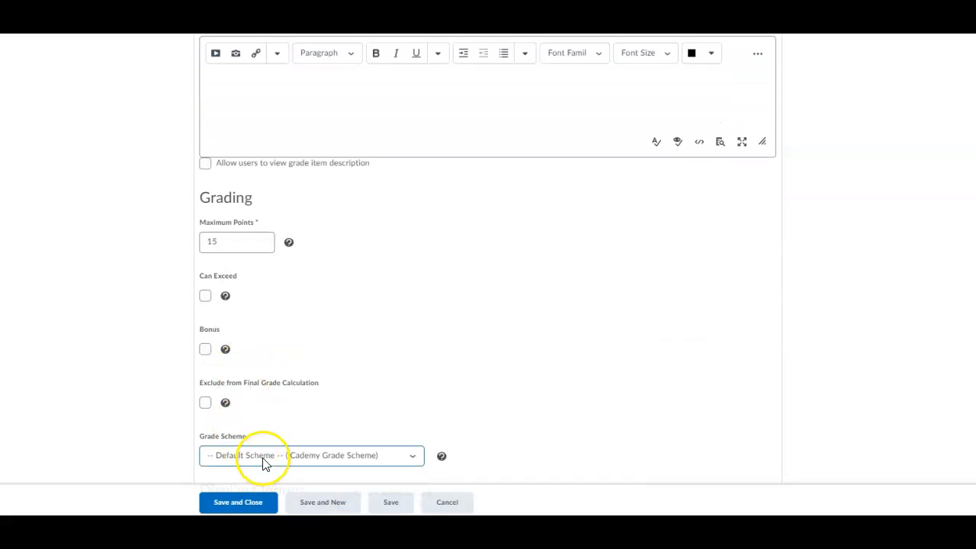
{"action": "scroll", "coordinate": [263, 462], "scroll_direction": "up", "scroll_amount": 6}
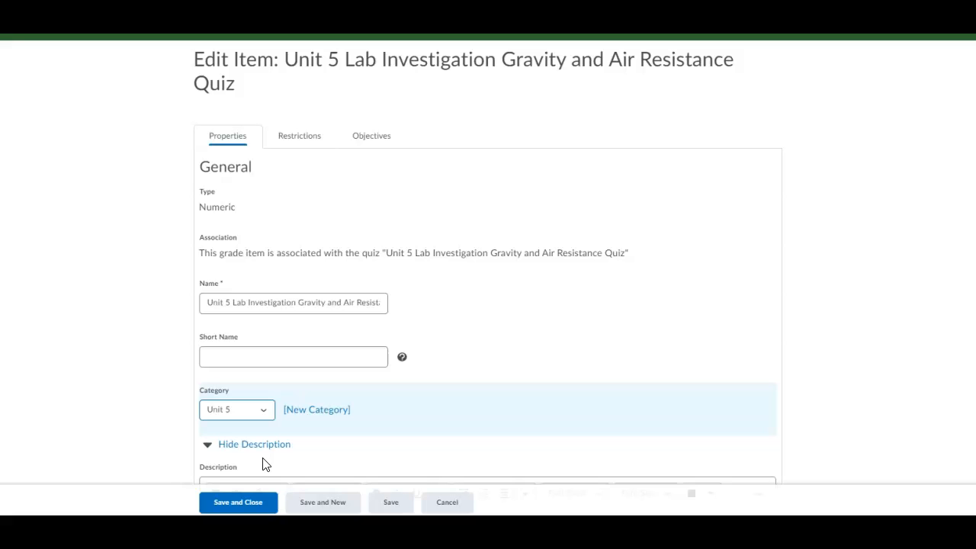
{"action": "scroll", "coordinate": [263, 462], "scroll_direction": "down", "scroll_amount": 8}
{"action": "left_click", "coordinate": [237, 503]}
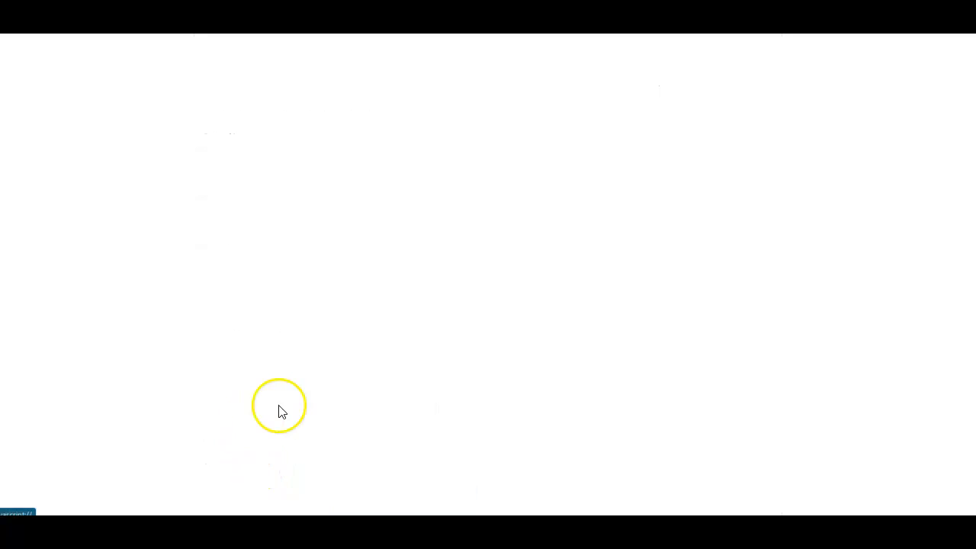
{"action": "scroll", "coordinate": [291, 412], "scroll_direction": "down", "scroll_amount": 3}
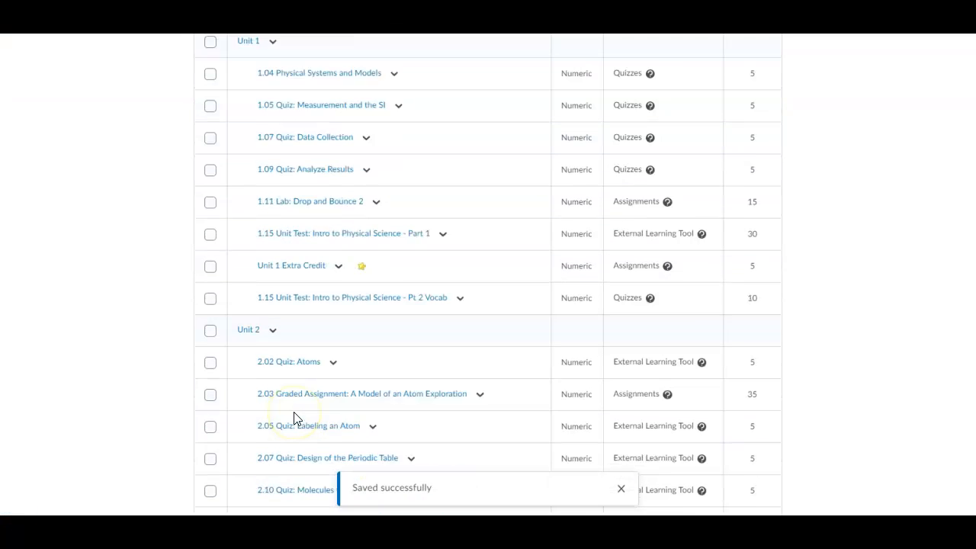
{"action": "scroll", "coordinate": [317, 412], "scroll_direction": "down", "scroll_amount": 5}
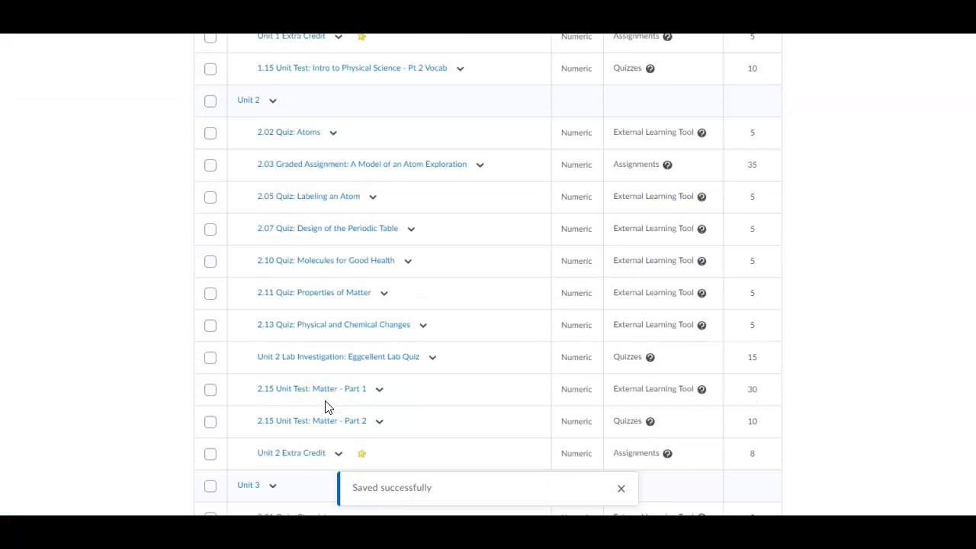
{"action": "scroll", "coordinate": [326, 410], "scroll_direction": "down", "scroll_amount": 2}
{"action": "scroll", "coordinate": [325, 408], "scroll_direction": "down", "scroll_amount": 6}
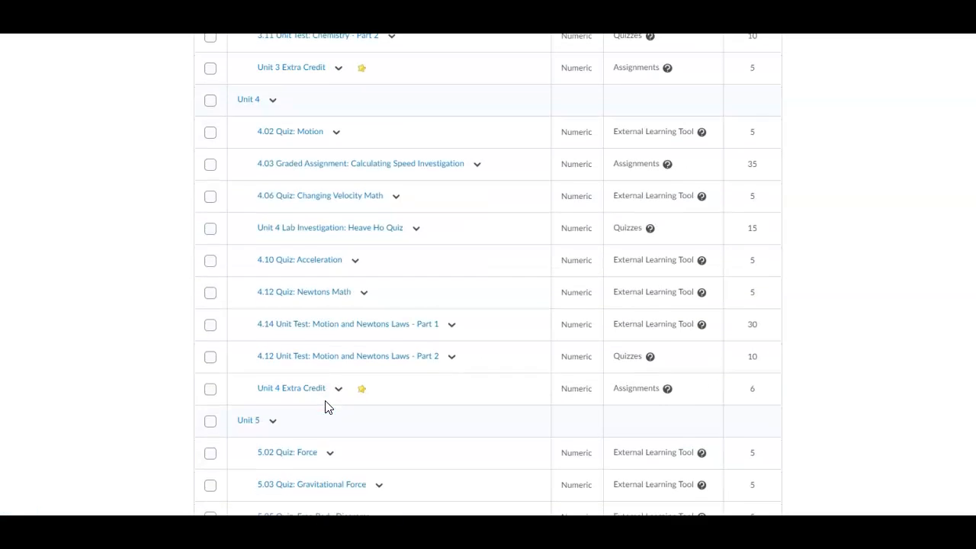
{"action": "scroll", "coordinate": [326, 408], "scroll_direction": "down", "scroll_amount": 3}
{"action": "scroll", "coordinate": [523, 334], "scroll_direction": "up", "scroll_amount": 5}
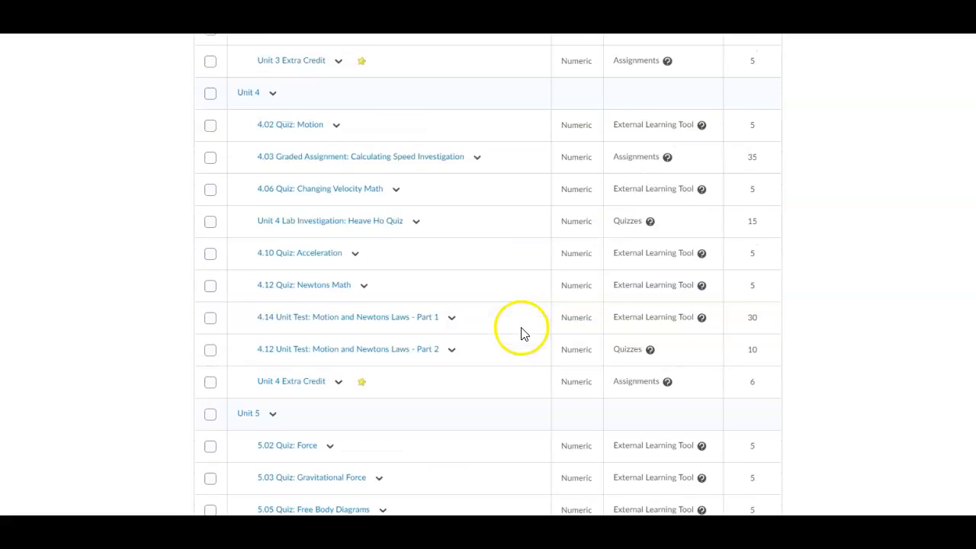
{"action": "scroll", "coordinate": [523, 334], "scroll_direction": "down", "scroll_amount": 8}
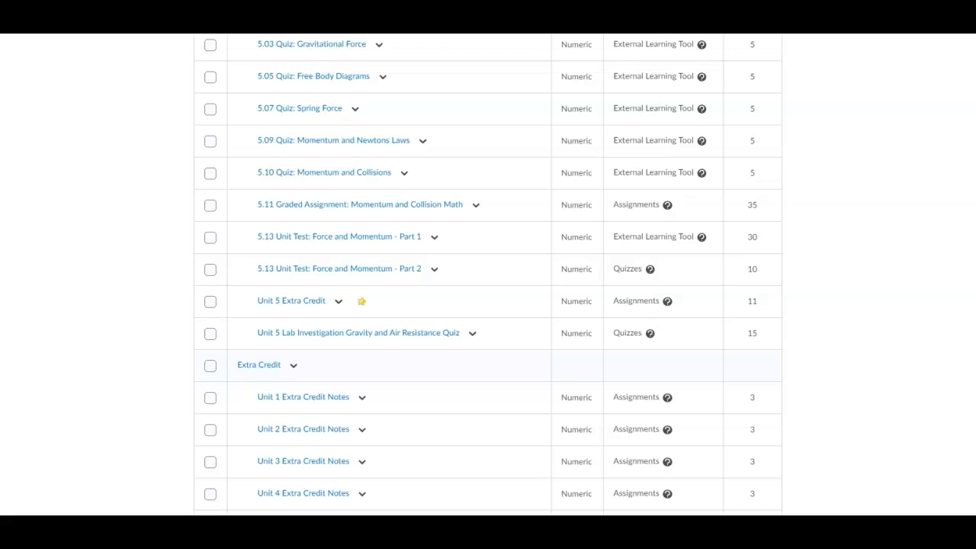
{"action": "scroll", "coordinate": [448, 243], "scroll_direction": "up", "scroll_amount": 15}
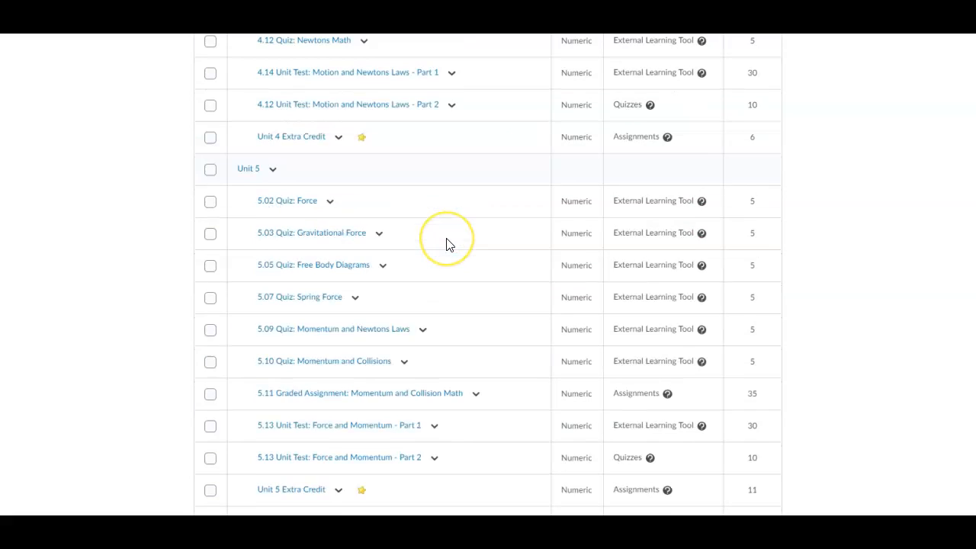
{"action": "scroll", "coordinate": [448, 244], "scroll_direction": "up", "scroll_amount": 10}
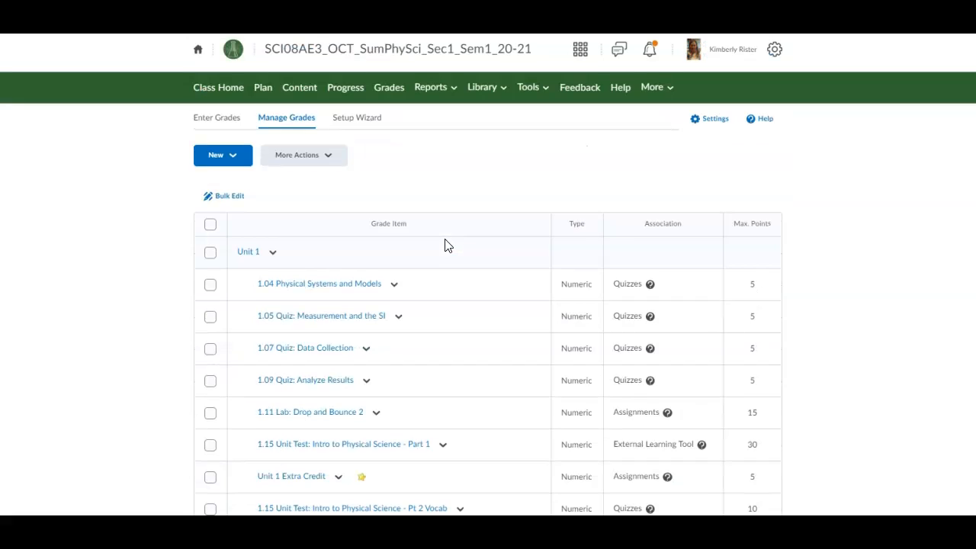
Step: Reorder grade items so the Unit 5 Lab quiz sits at position 3 within Unit 5, and save
{"action": "left_click", "coordinate": [298, 155]}
{"action": "left_click", "coordinate": [290, 192]}
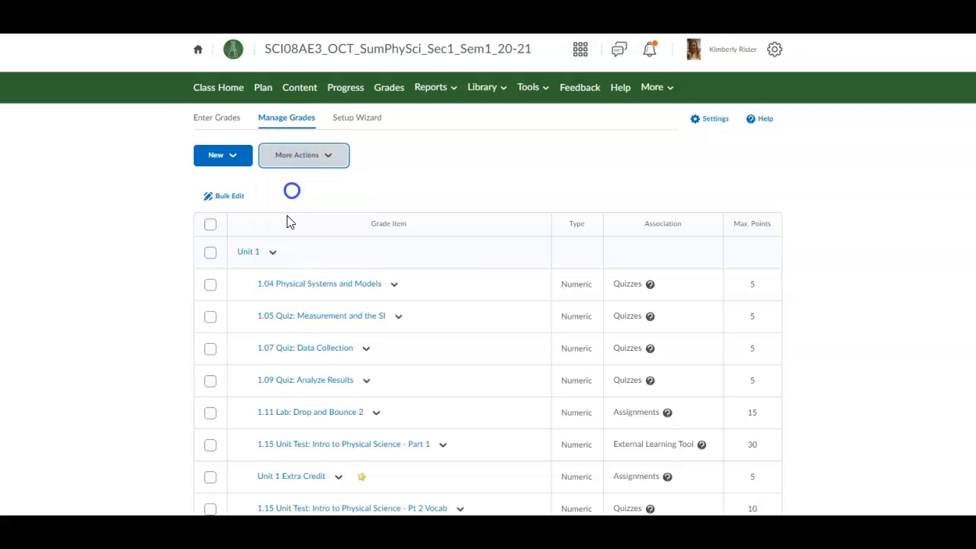
{"action": "scroll", "coordinate": [283, 244], "scroll_direction": "down", "scroll_amount": 2}
{"action": "scroll", "coordinate": [282, 267], "scroll_direction": "down", "scroll_amount": 15}
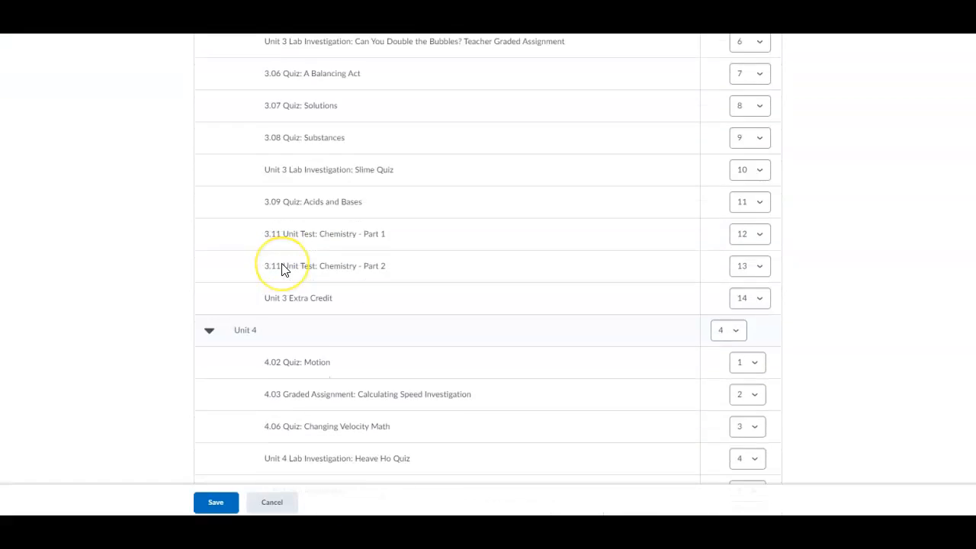
{"action": "scroll", "coordinate": [284, 268], "scroll_direction": "down", "scroll_amount": 3}
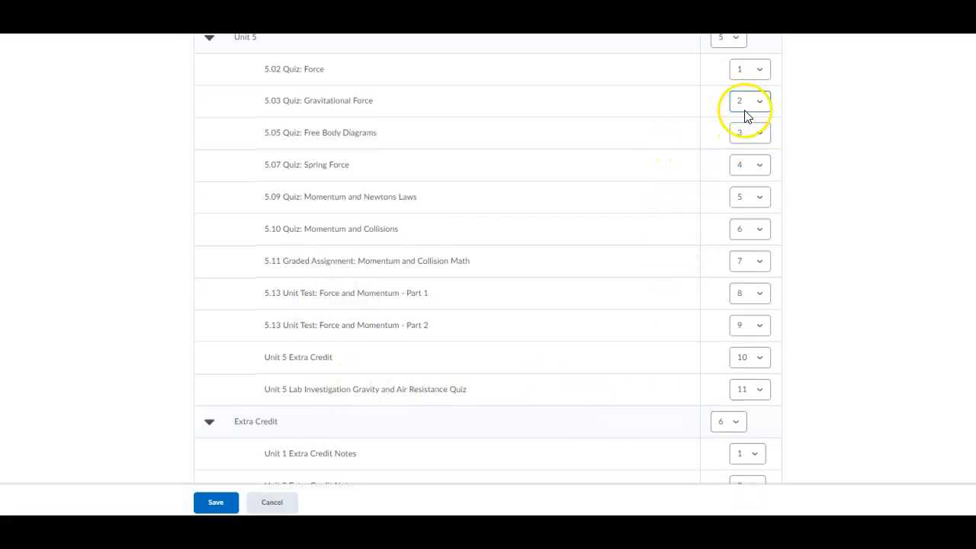
{"action": "left_click", "coordinate": [753, 398]}
{"action": "left_click", "coordinate": [740, 432]}
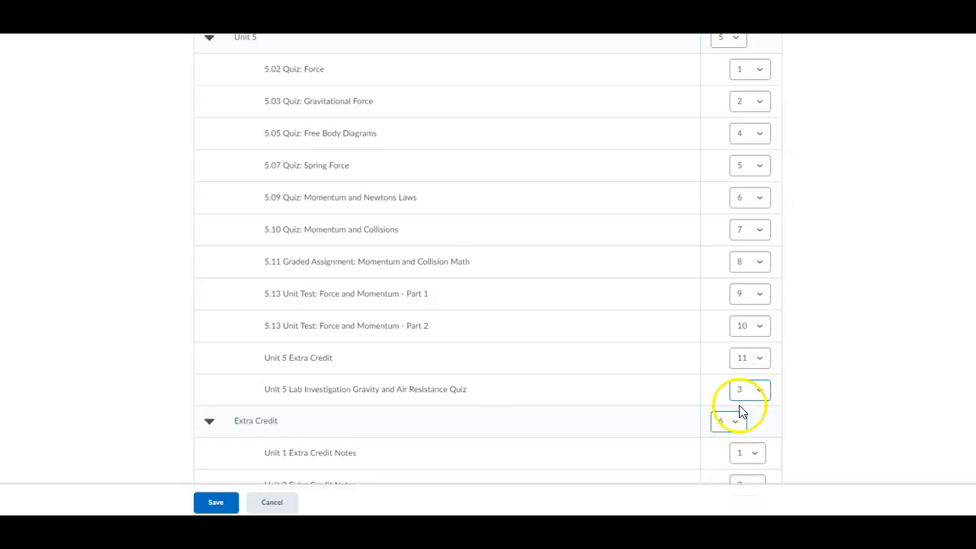
{"action": "scroll", "coordinate": [283, 451], "scroll_direction": "down", "scroll_amount": 6}
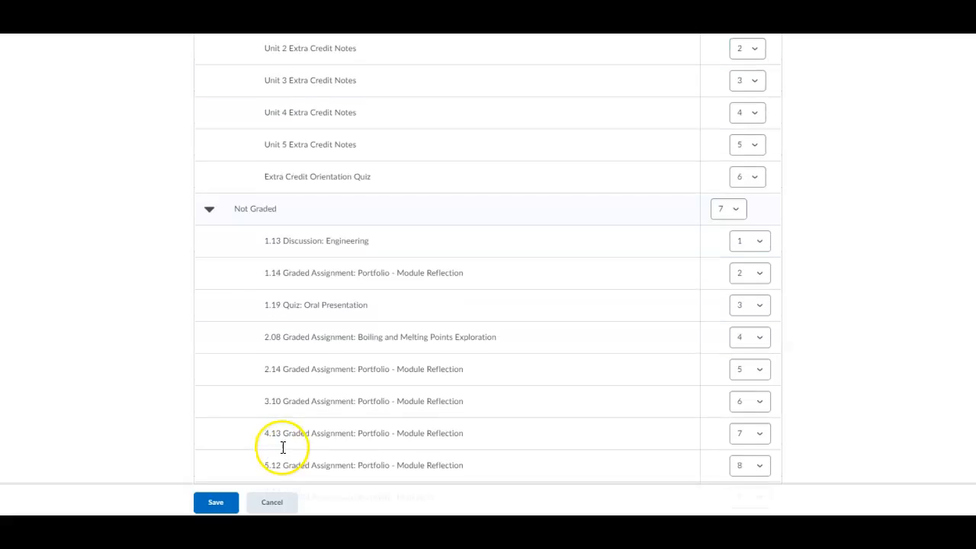
{"action": "left_click", "coordinate": [208, 502]}
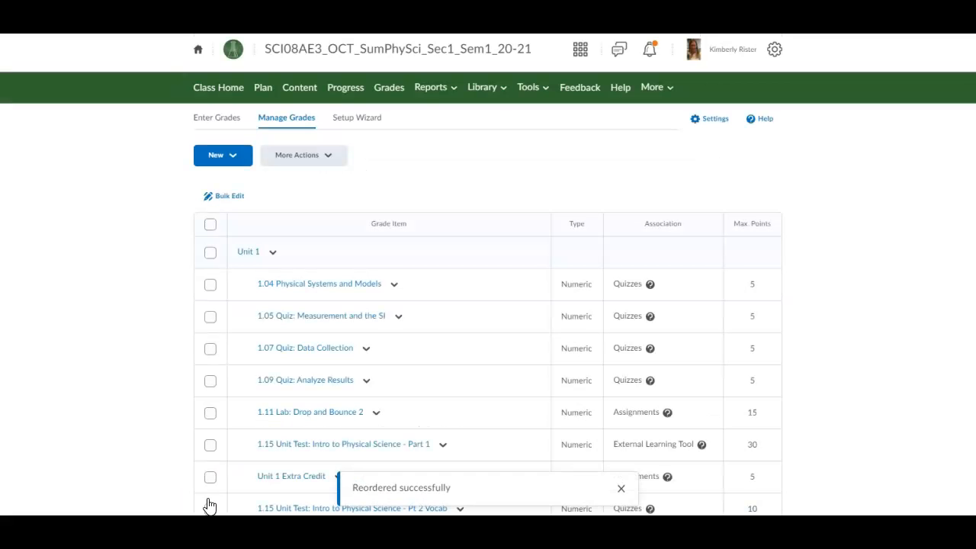
{"action": "scroll", "coordinate": [300, 468], "scroll_direction": "down", "scroll_amount": 2}
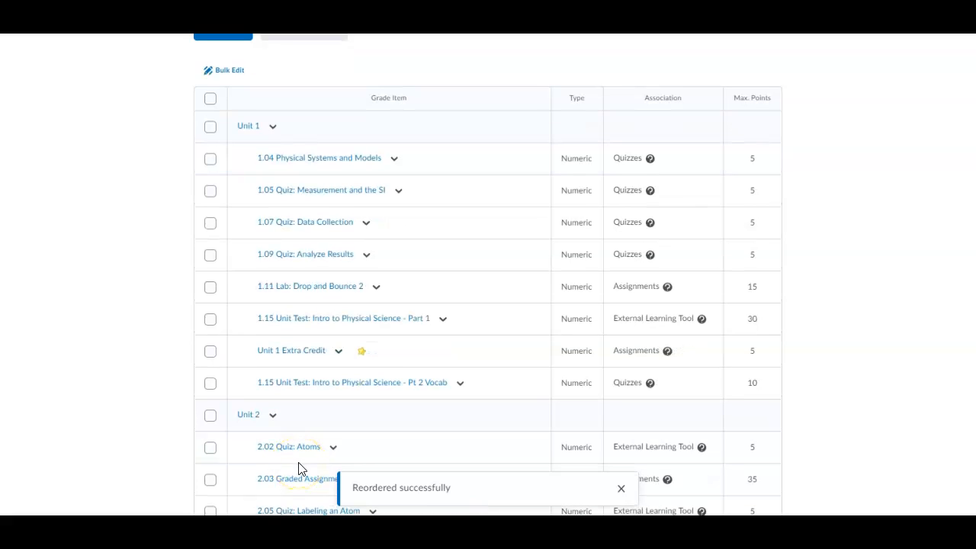
{"action": "scroll", "coordinate": [299, 469], "scroll_direction": "up", "scroll_amount": 2}
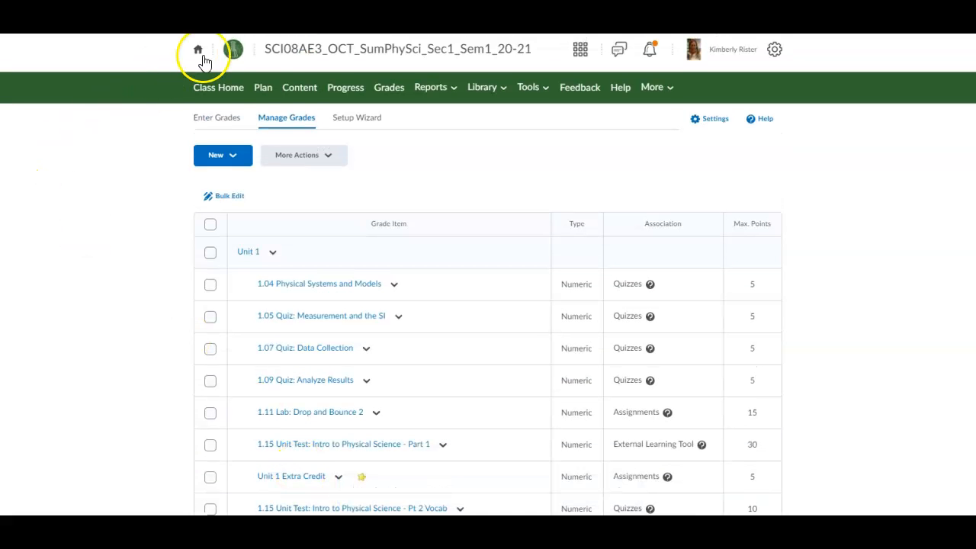
Step: Switch to the Enter Grades view and open the gradebook Settings
{"action": "left_click", "coordinate": [208, 120]}
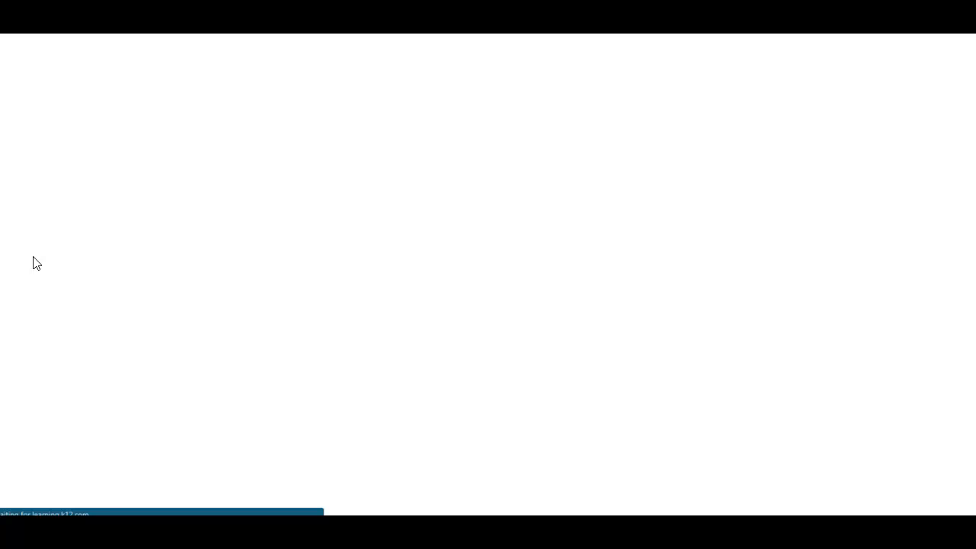
{"action": "scroll", "coordinate": [44, 336], "scroll_direction": "down", "scroll_amount": 1}
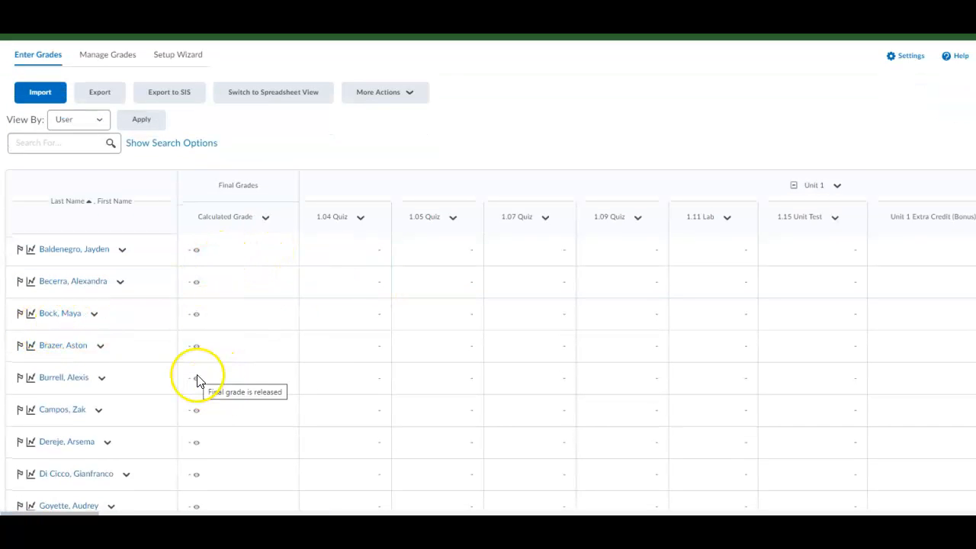
{"action": "left_click", "coordinate": [911, 58]}
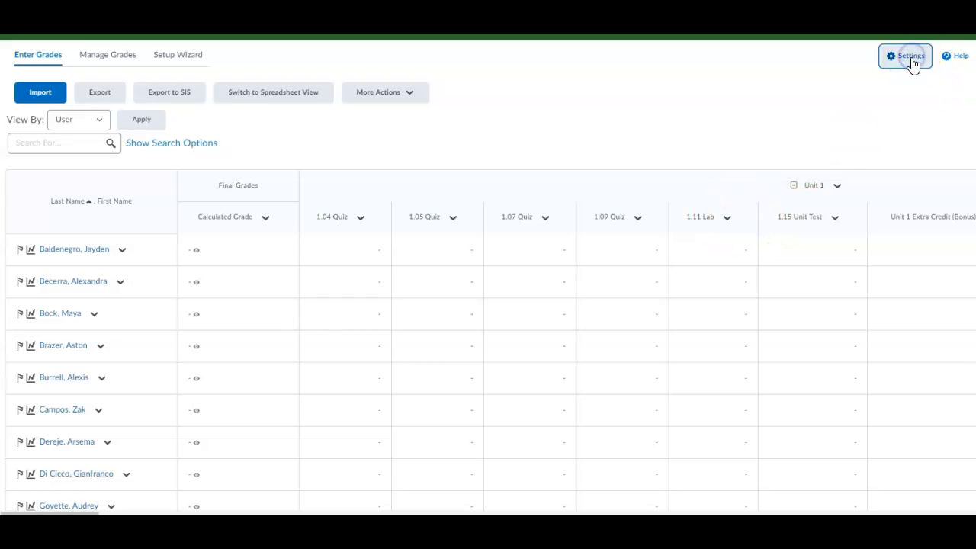
Step: Tick Points grade under Grade Details in Personal Display Options and save
{"action": "left_click", "coordinate": [206, 335]}
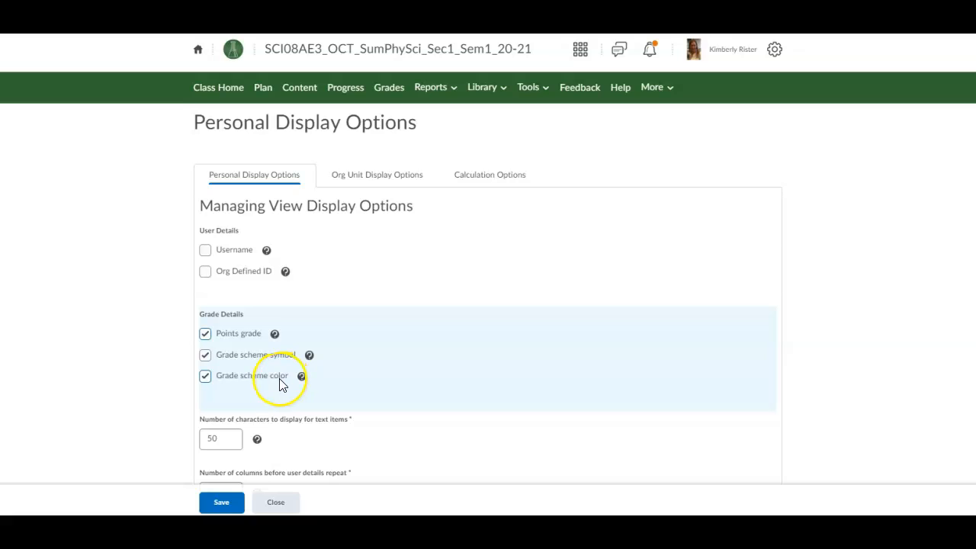
{"action": "scroll", "coordinate": [279, 385], "scroll_direction": "down", "scroll_amount": 1}
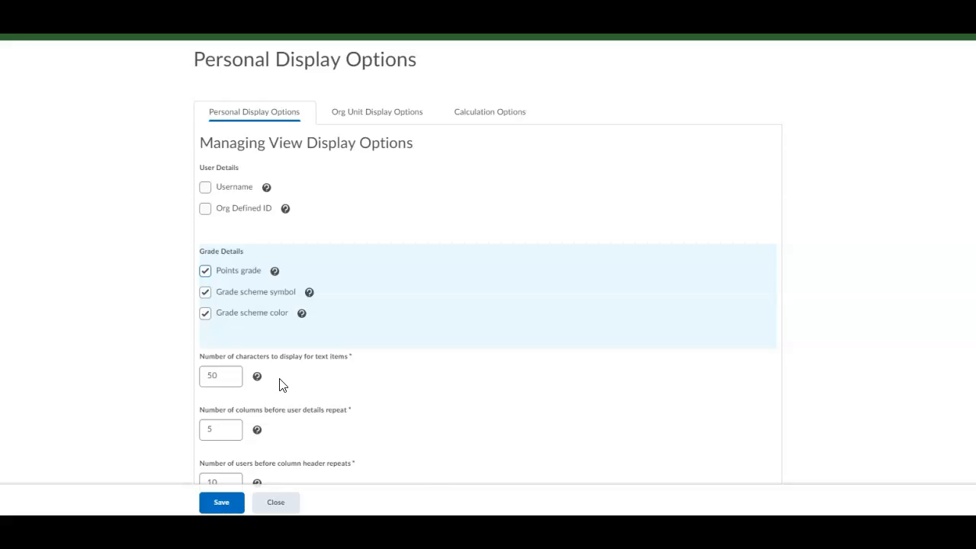
{"action": "scroll", "coordinate": [279, 385], "scroll_direction": "down", "scroll_amount": 2}
{"action": "left_click", "coordinate": [221, 501]}
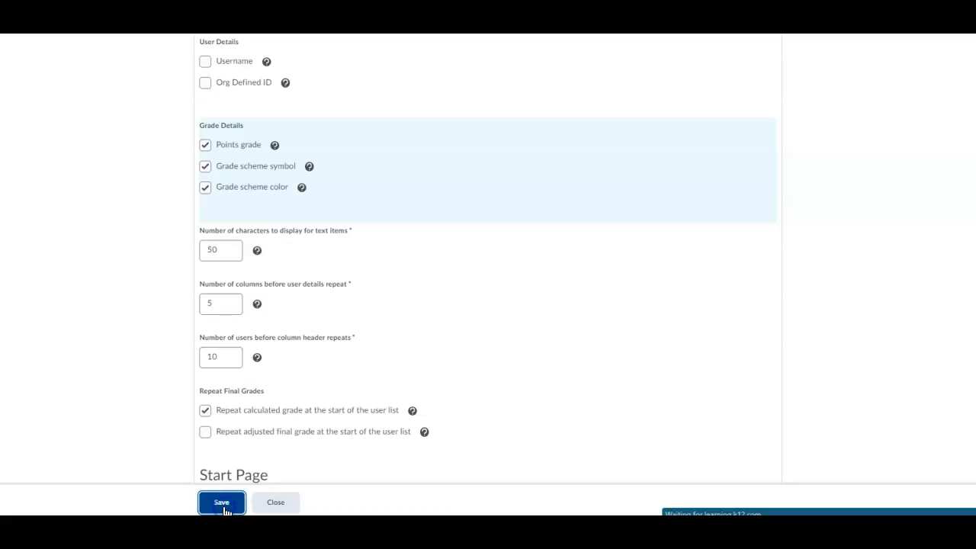